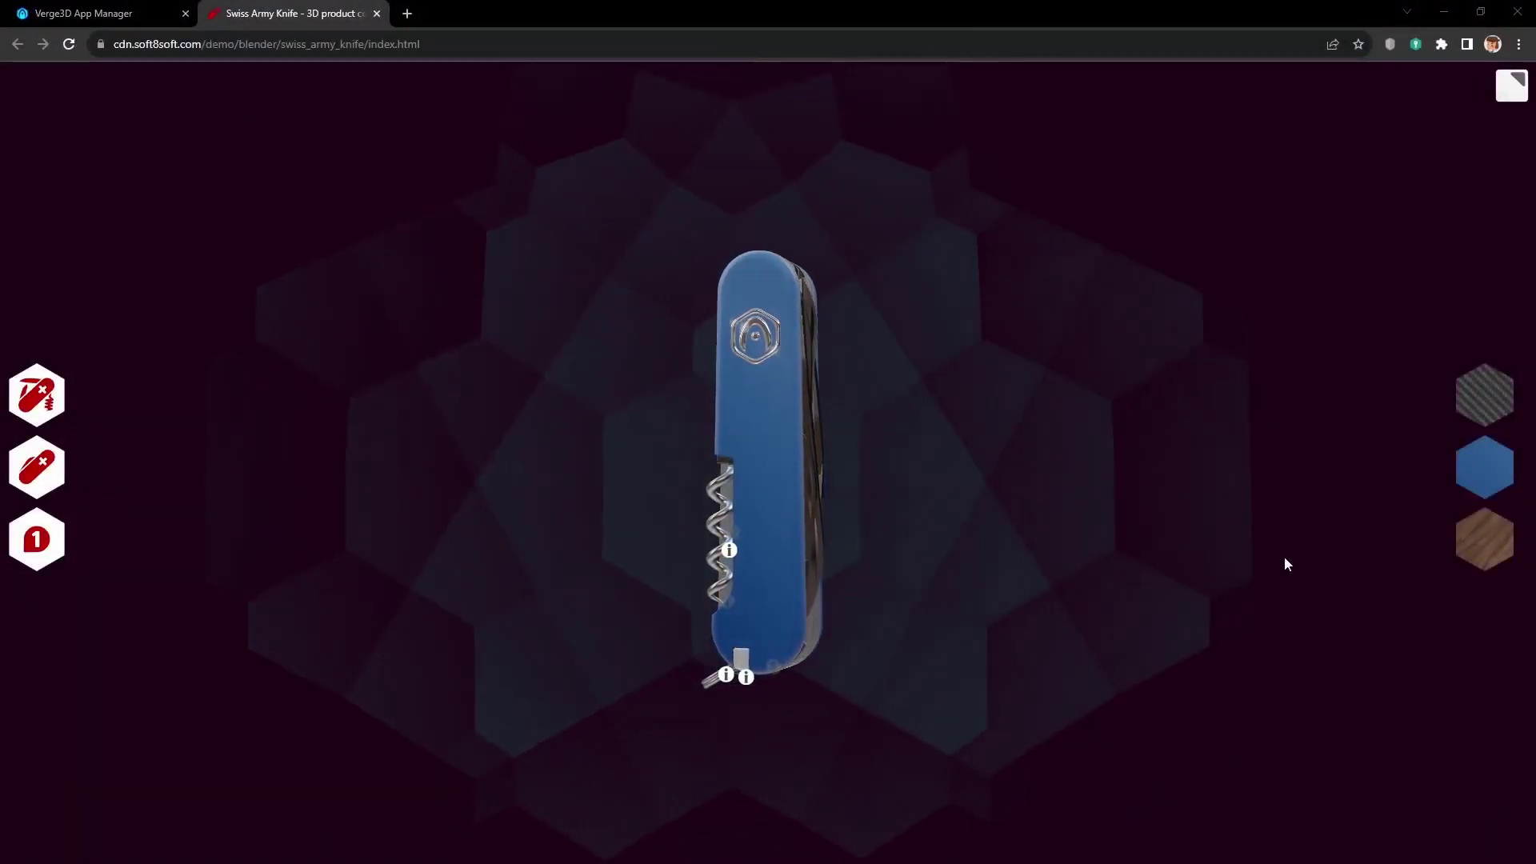
Switch the demo knife's cover to carbon fibre, then to wood, using the right-side swatches.
left_click(1472, 404)
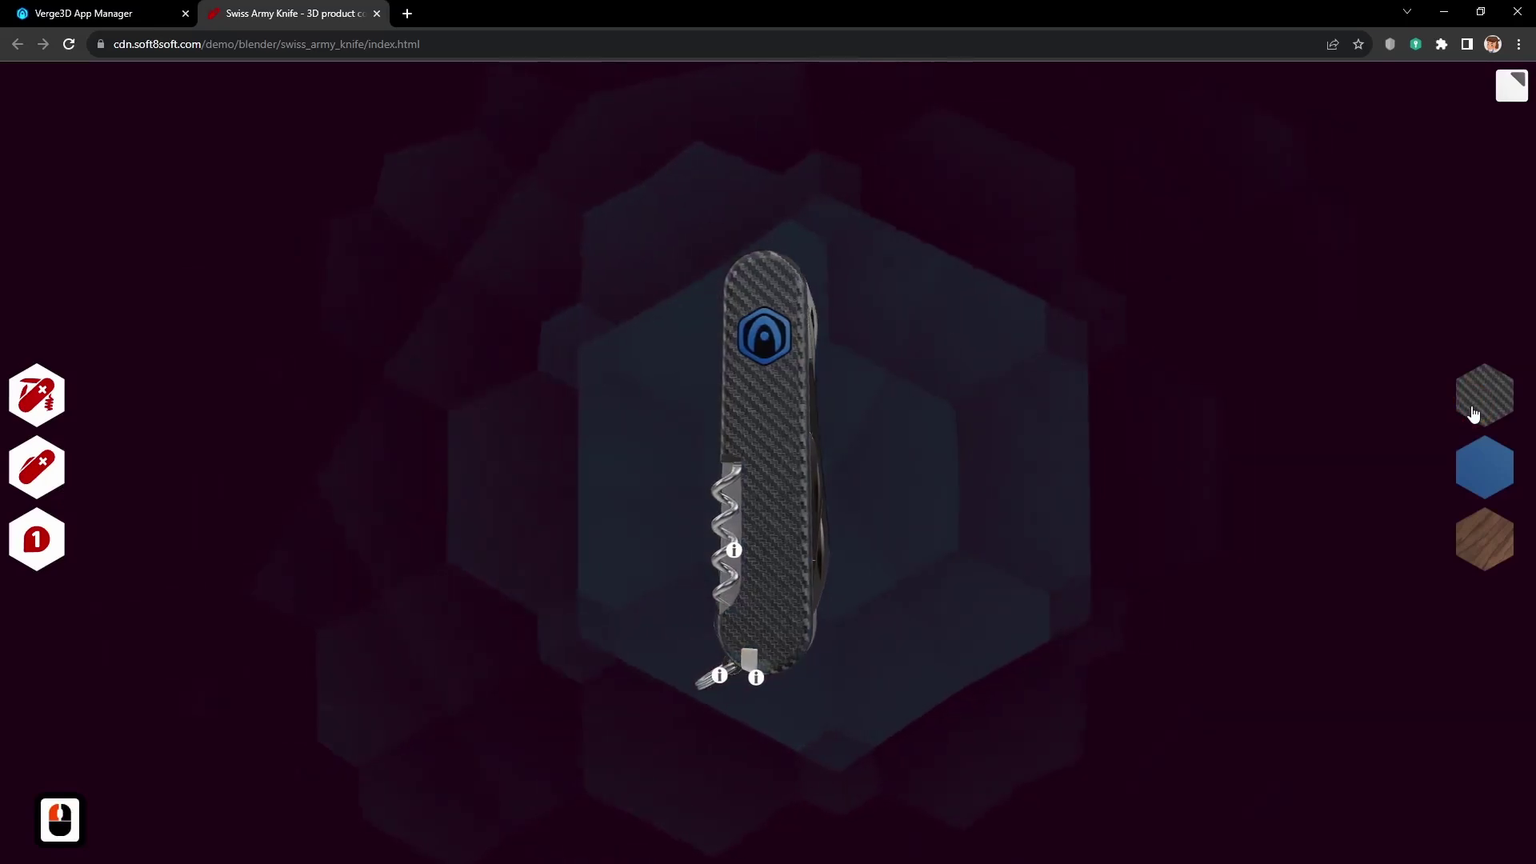
left_click(1486, 550)
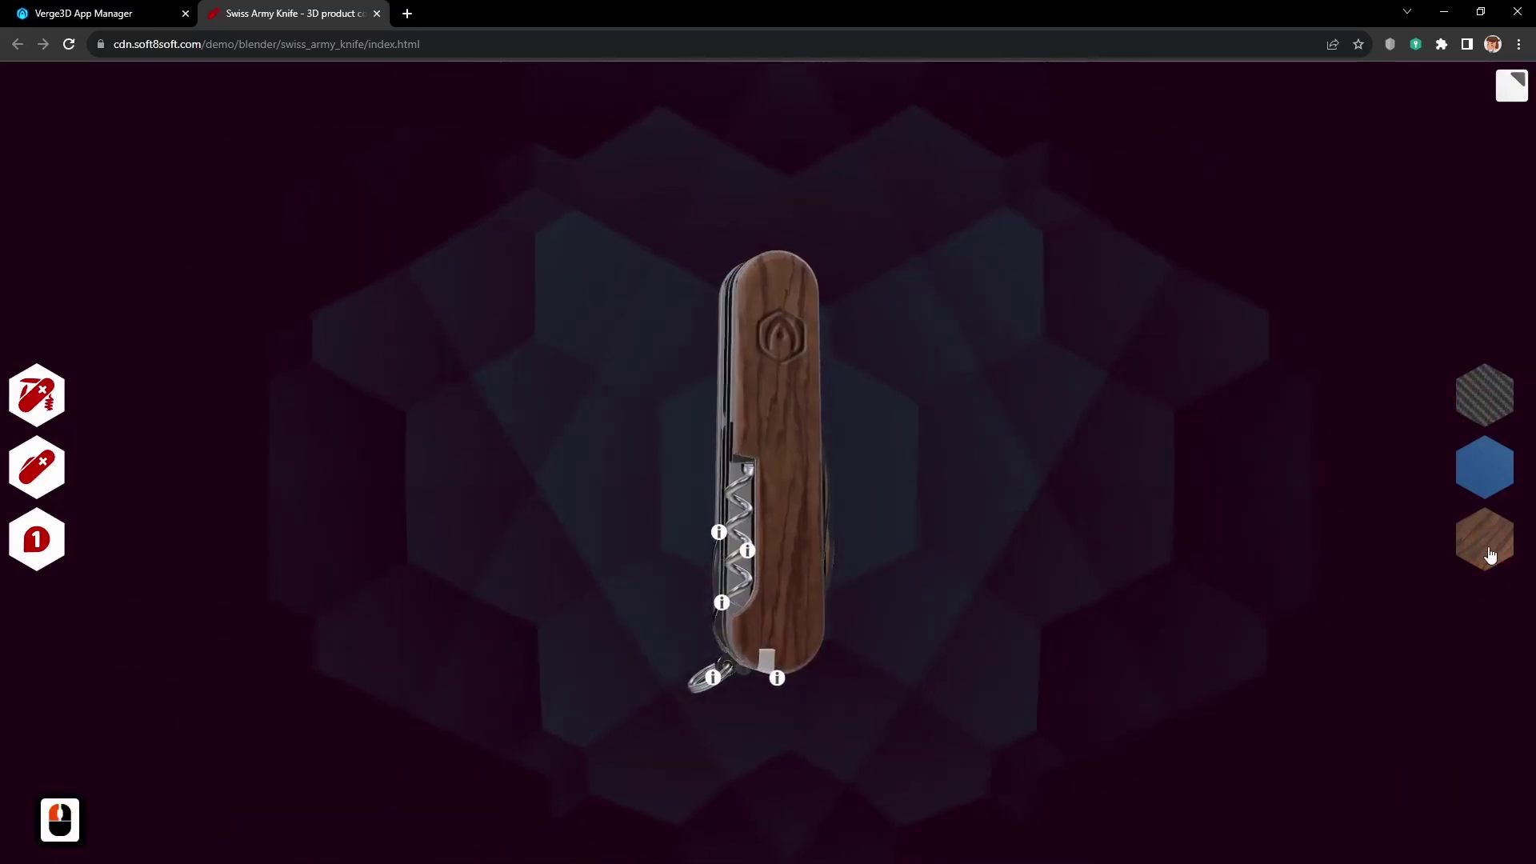
In the knife scene, draw a 0.266m-radius Standard Primitive sphere below the knife in the Front view.
key("alt+Tab")
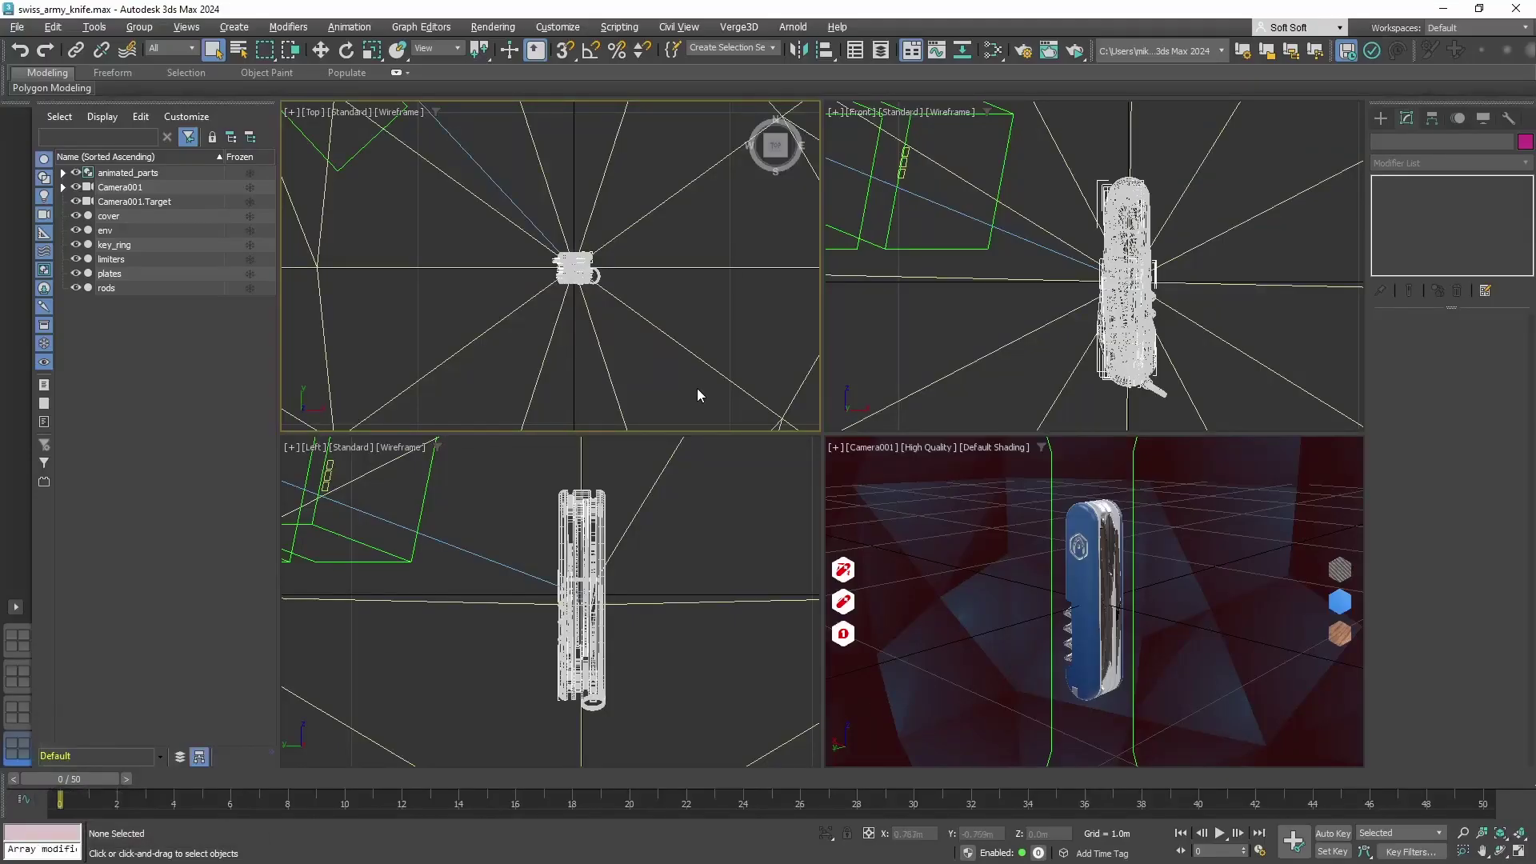
middle_click_drag(1087, 372, 1060, 176)
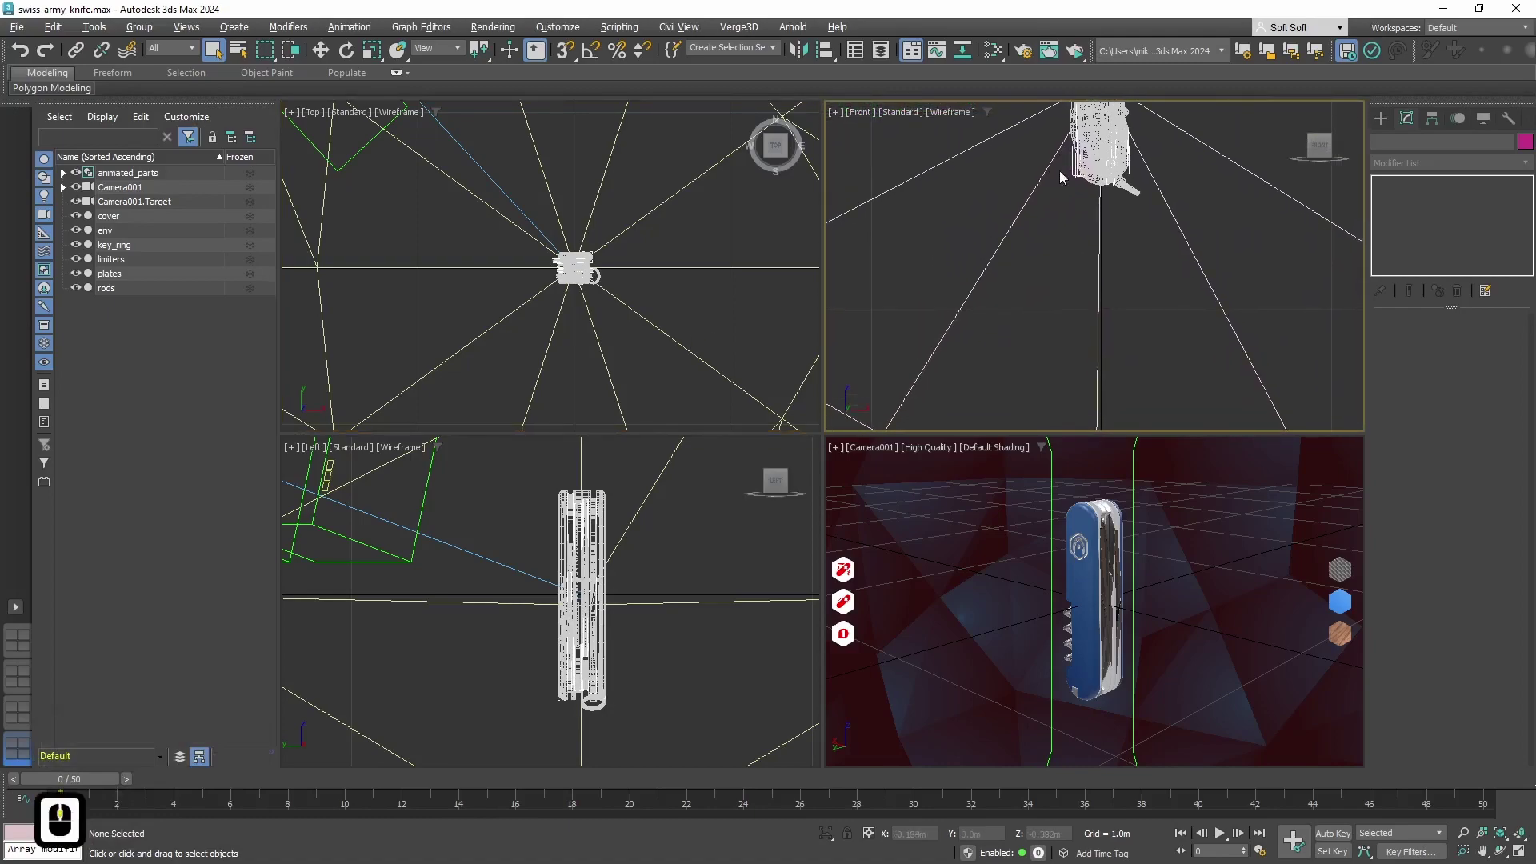
left_click(240, 29)
left_click(350, 27)
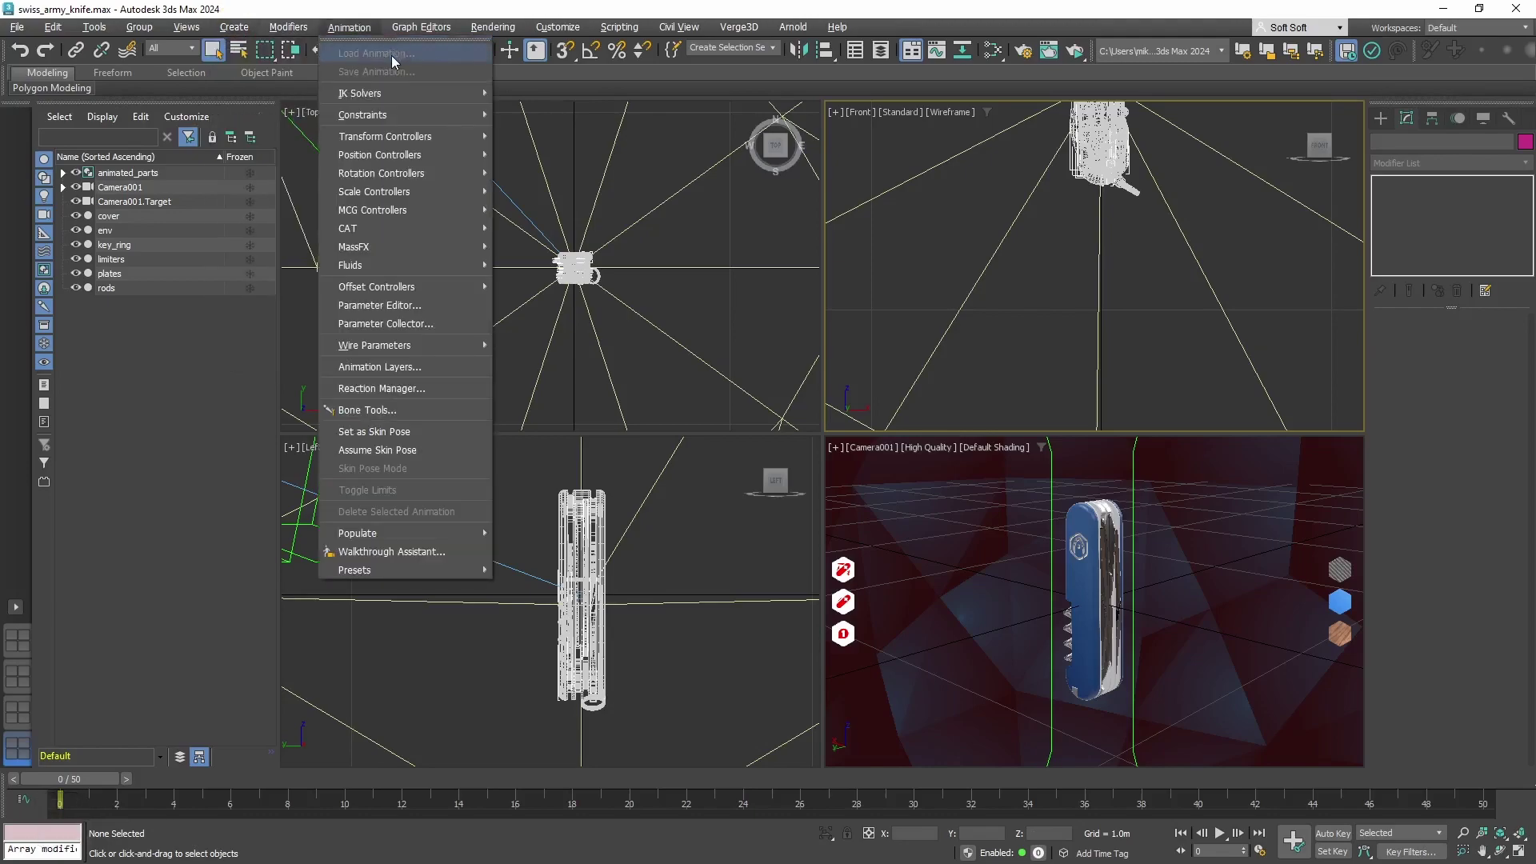
mouse_move(234, 27)
mouse_move(272, 53)
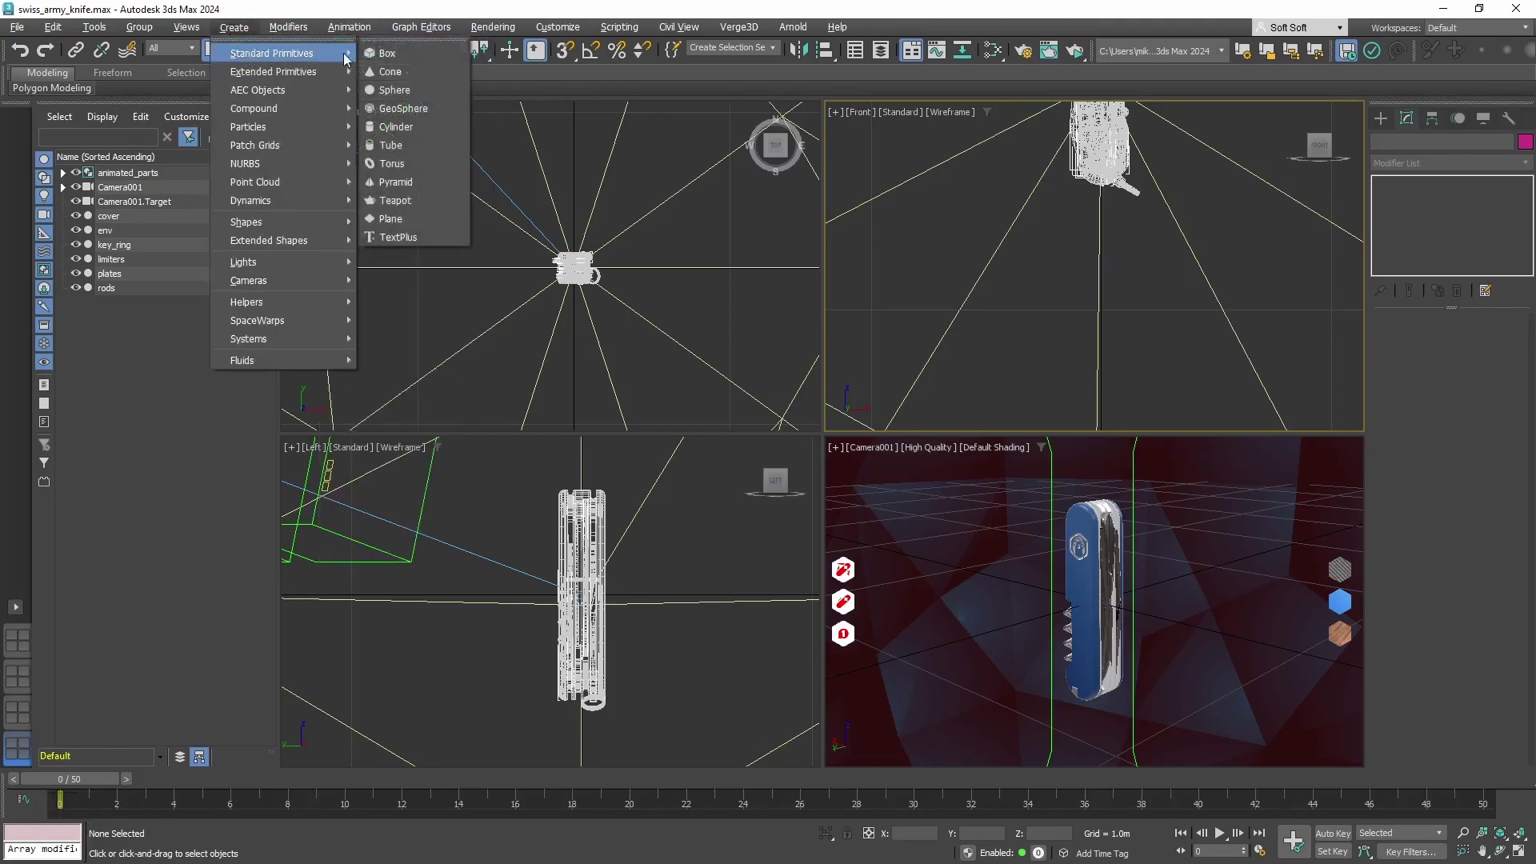
left_click(412, 91)
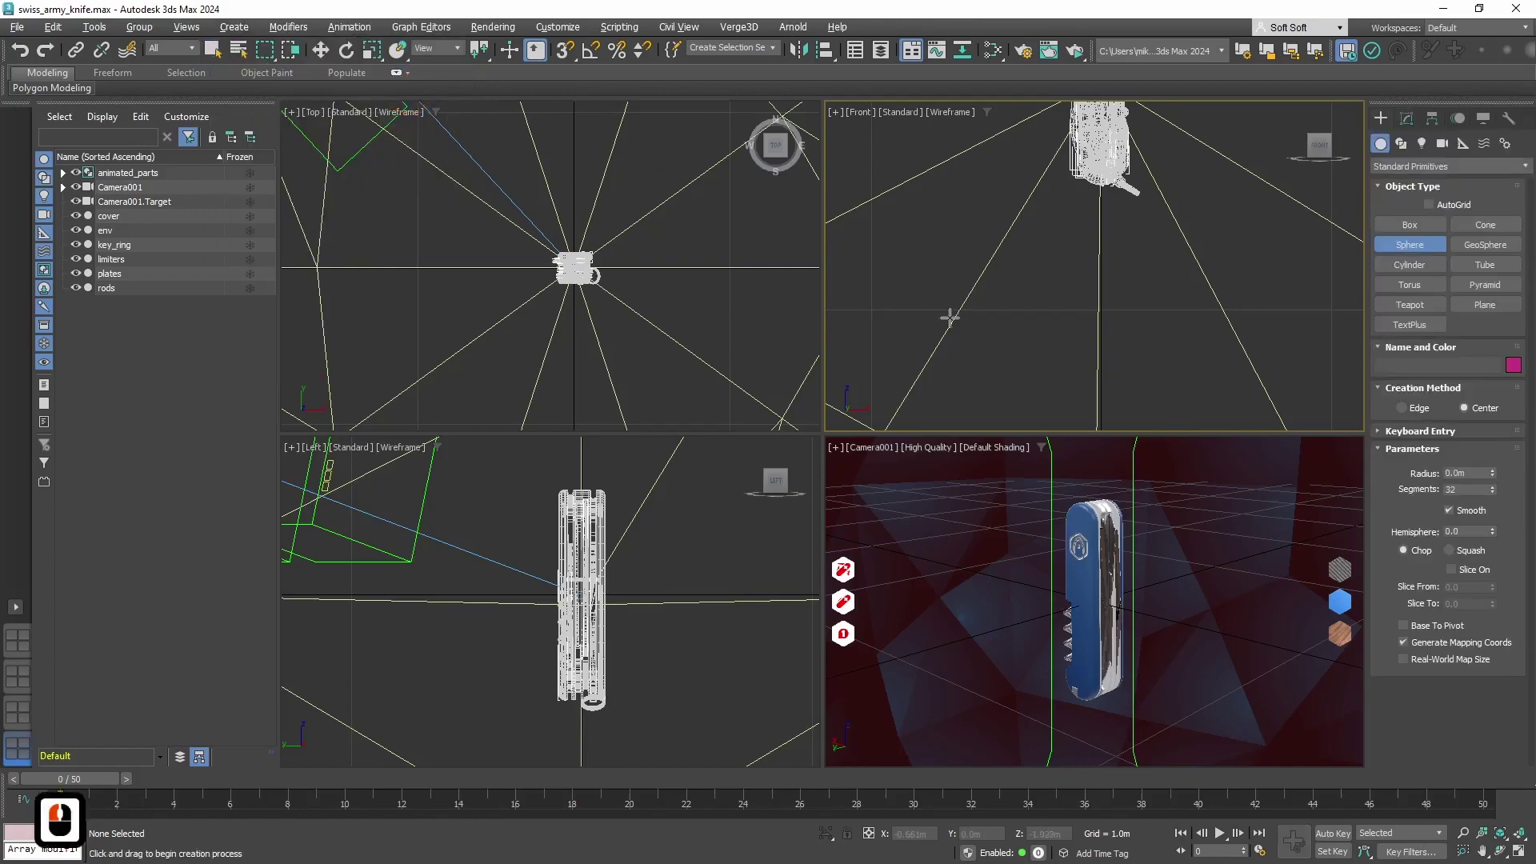
left_click_drag(1004, 311, 1049, 354)
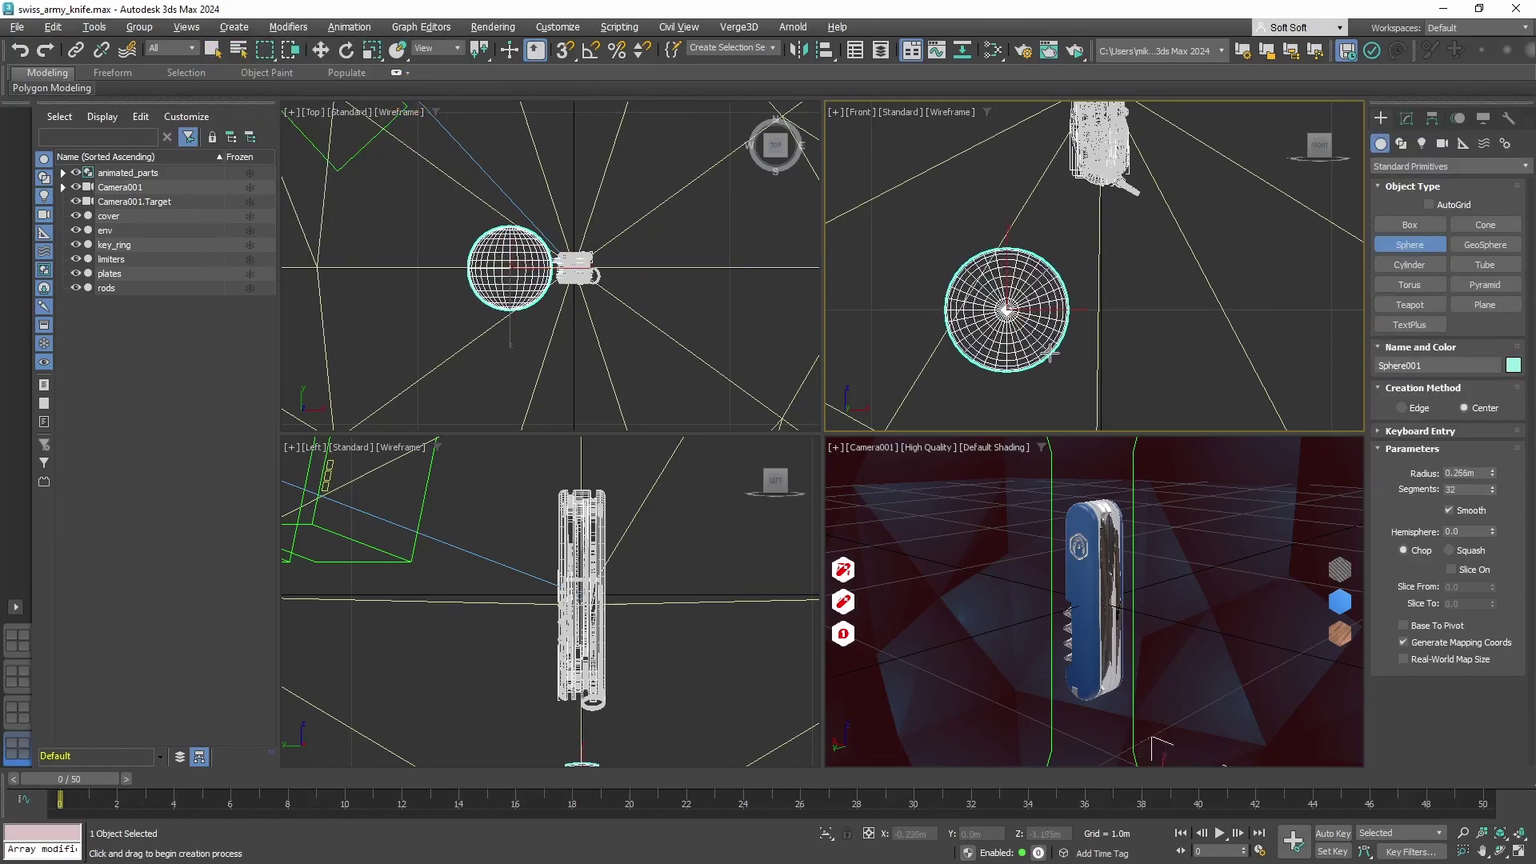
key("w")
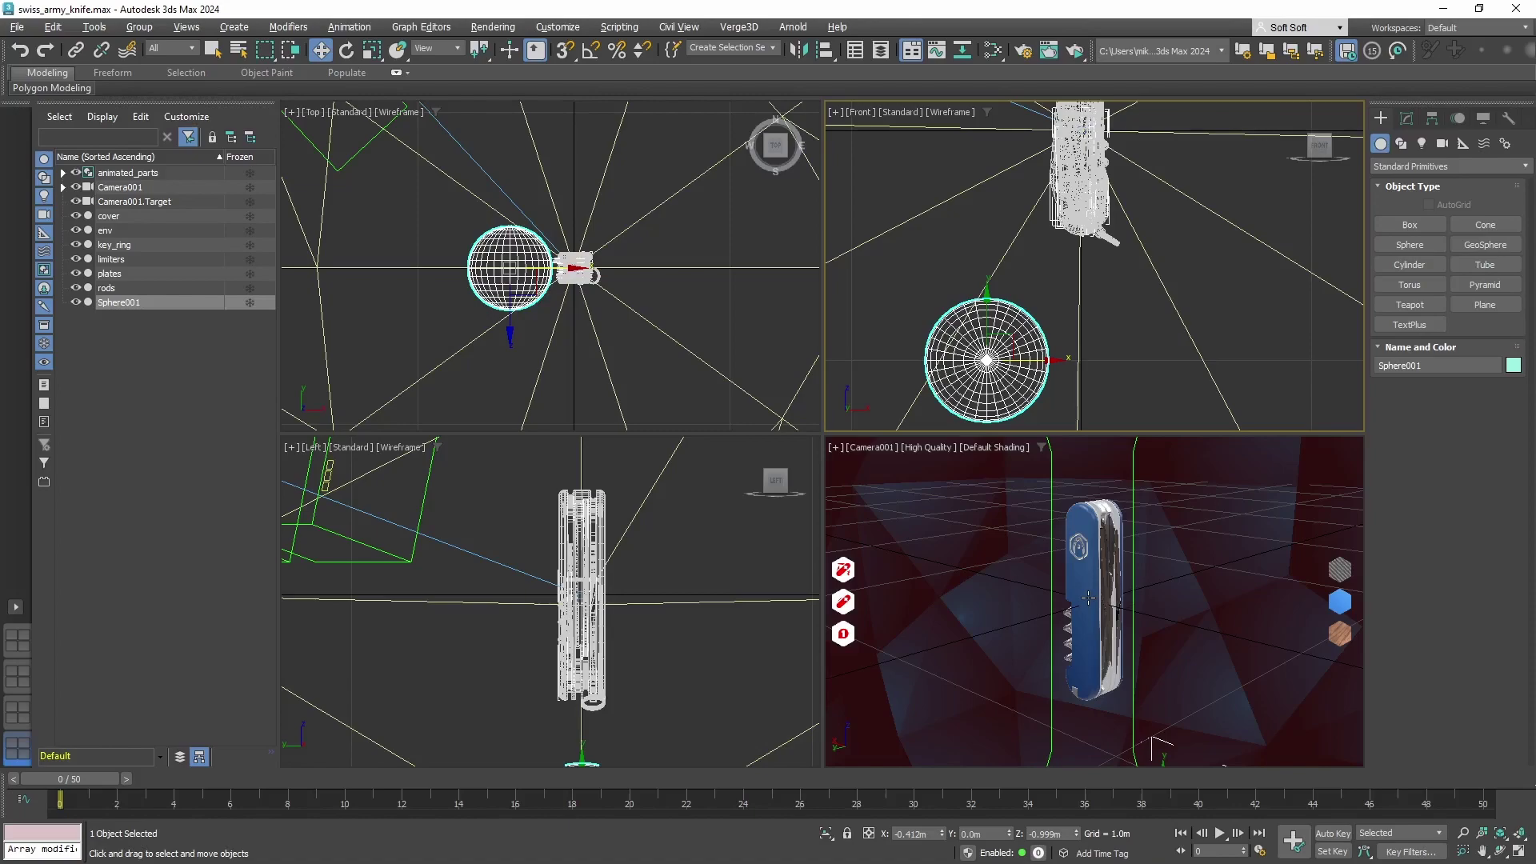
Select the knife's cover and the new sphere in turn to compare them.
left_click(1083, 589)
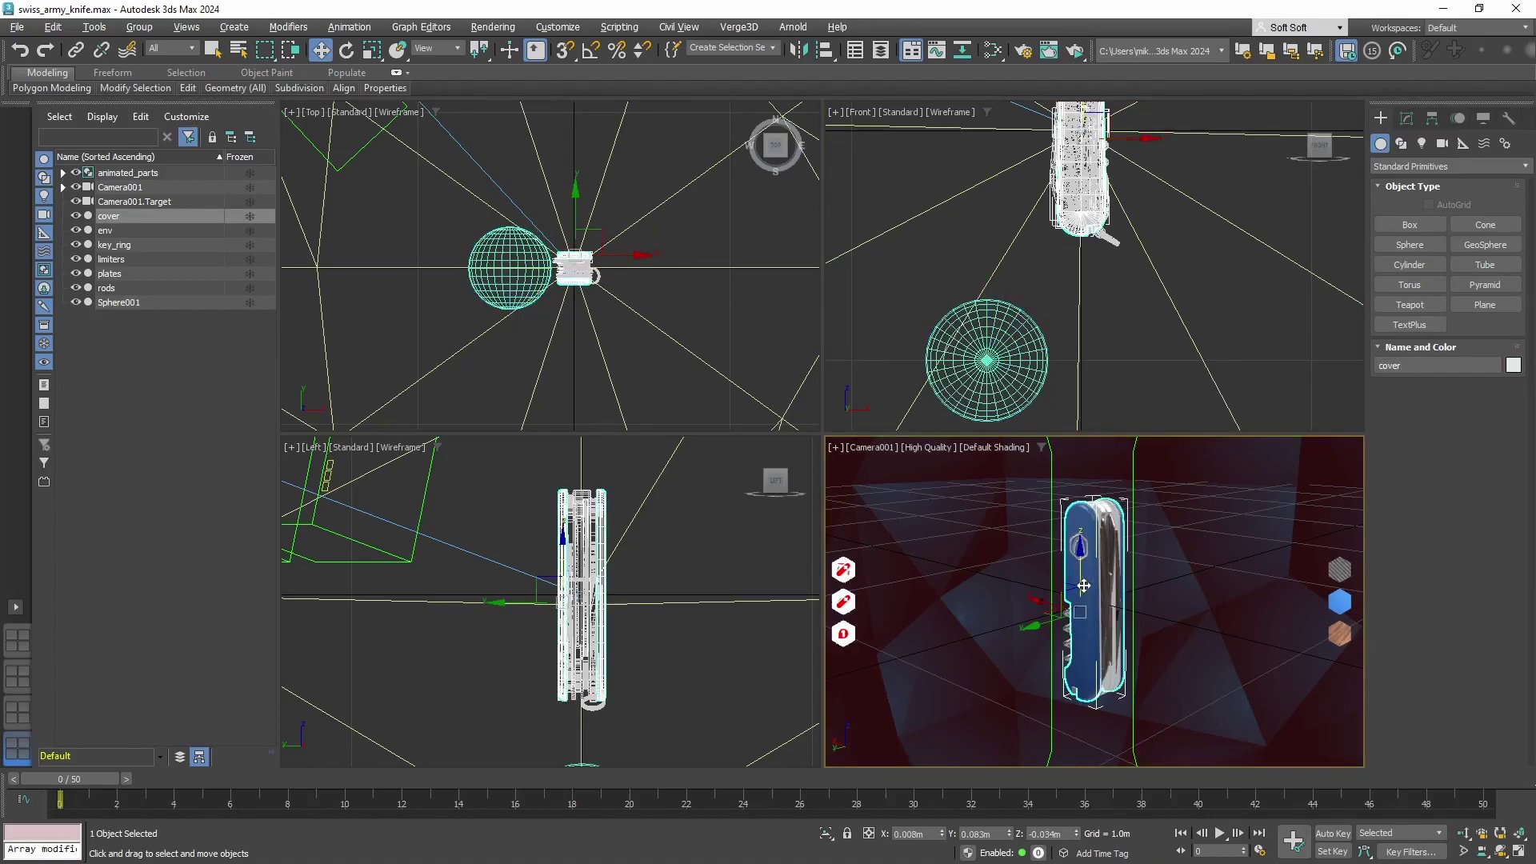
left_click(987, 360)
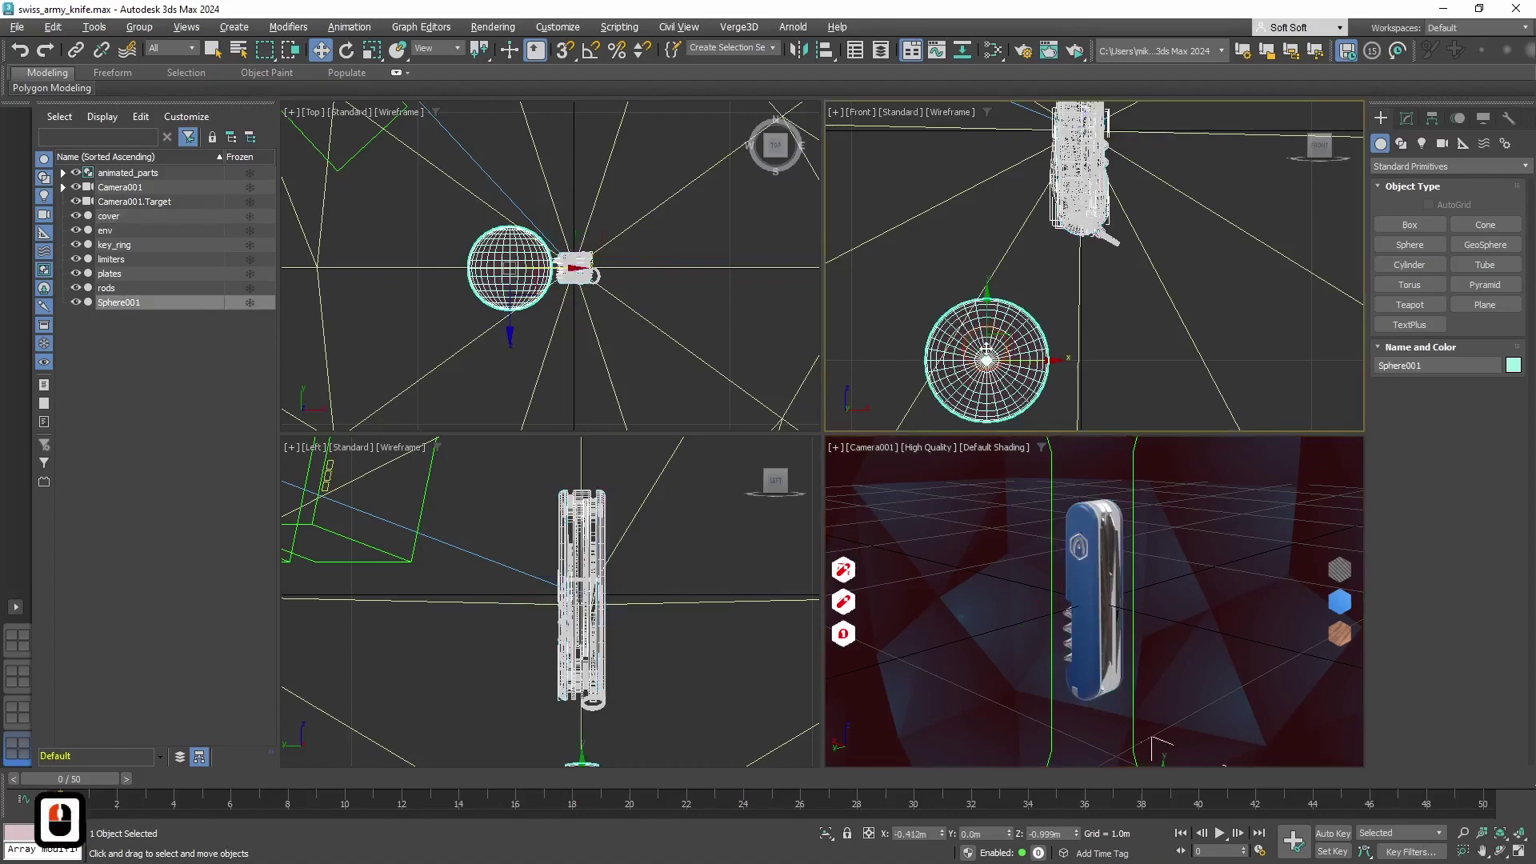
left_click(1108, 592)
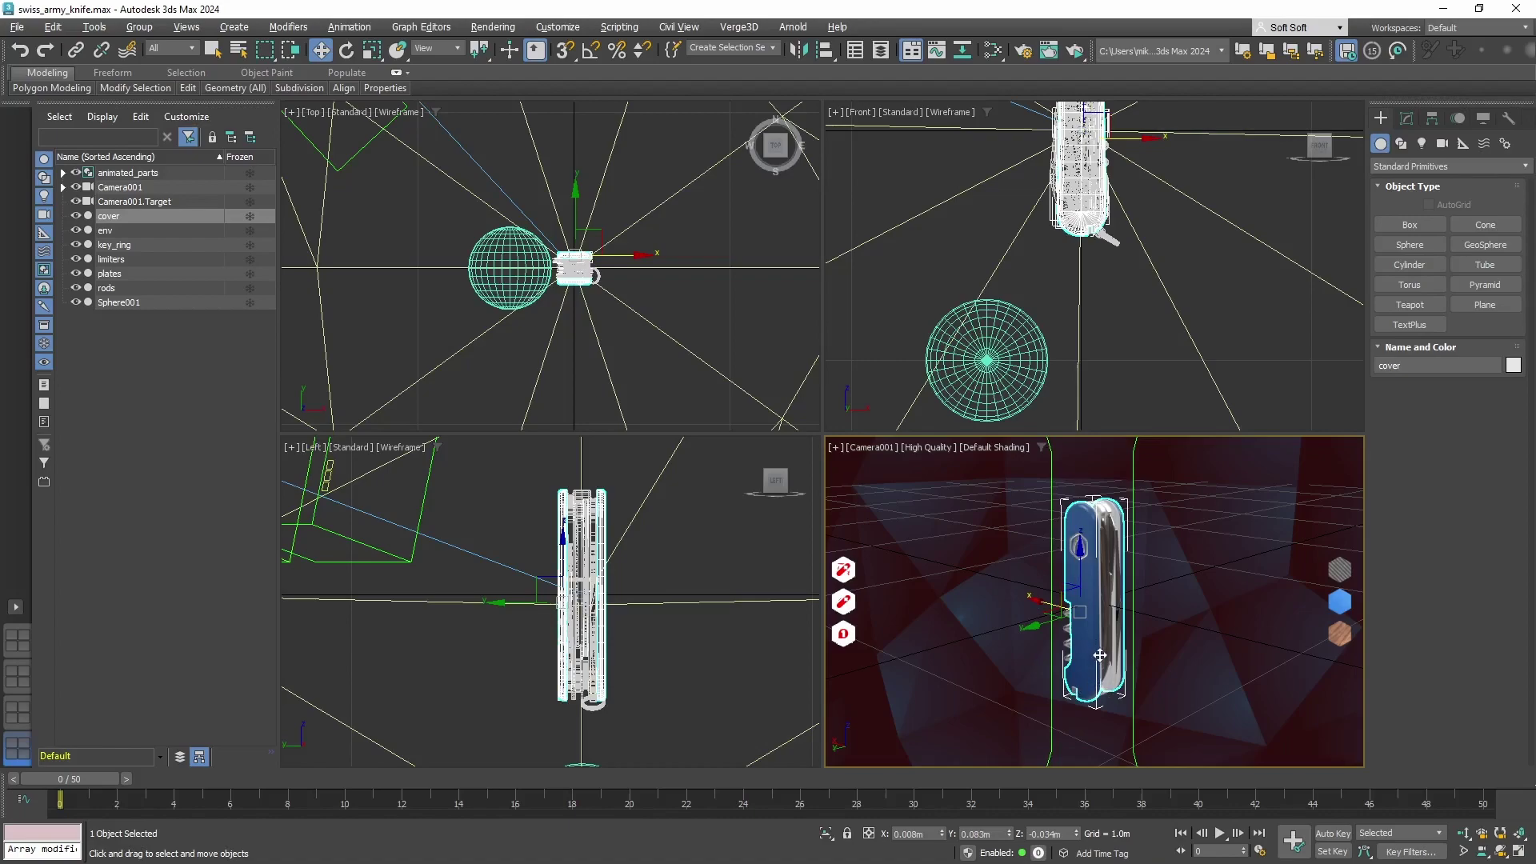
left_click(994, 360)
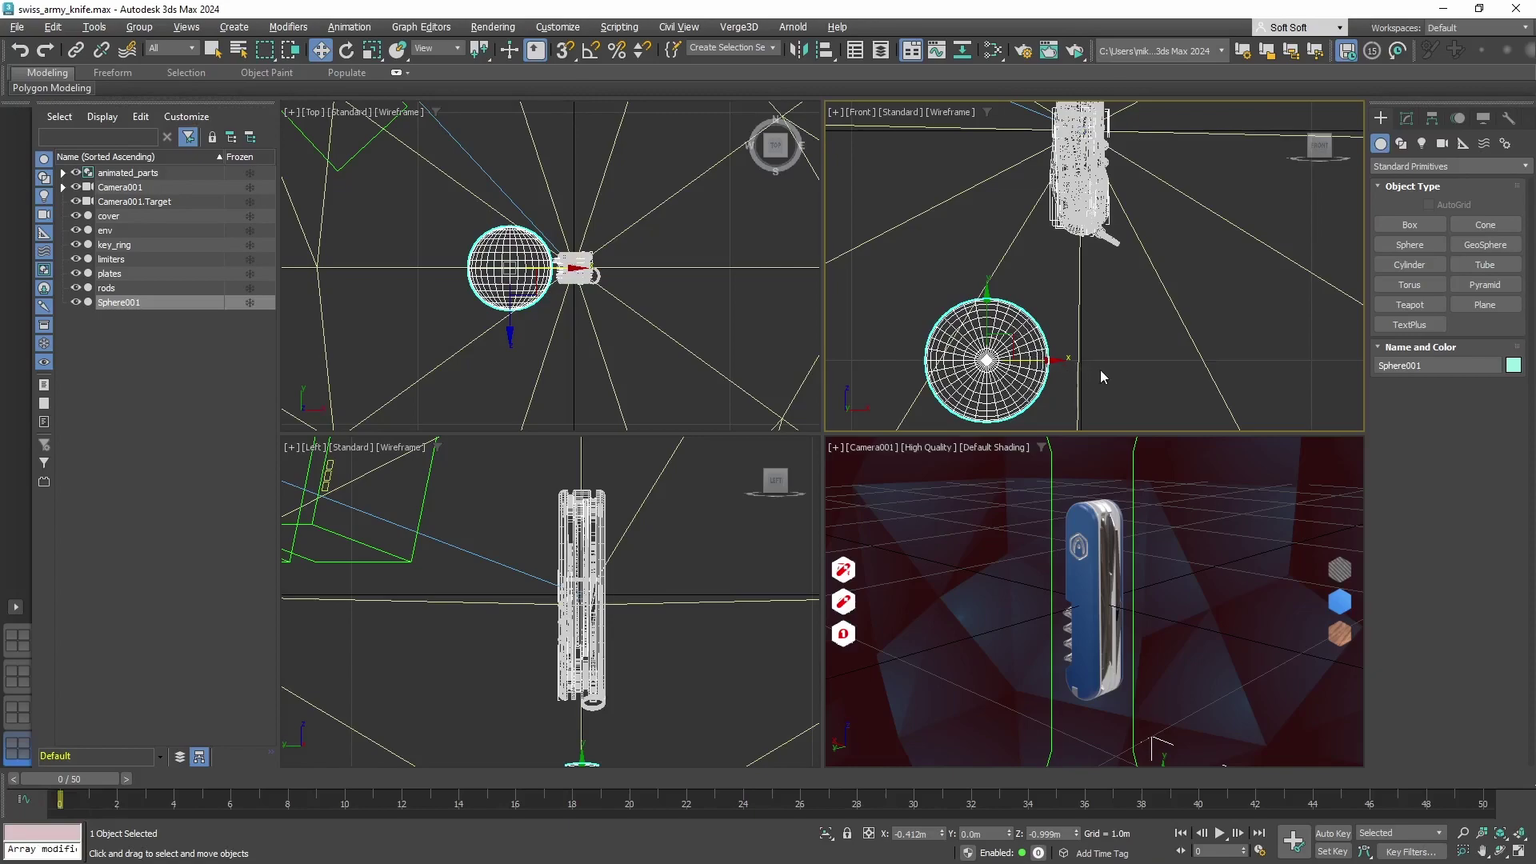
middle_click_drag(1101, 369, 1098, 363)
Add an Unwrap UVW modifier to the sphere and collapse it into an editable mesh.
left_click(1405, 120)
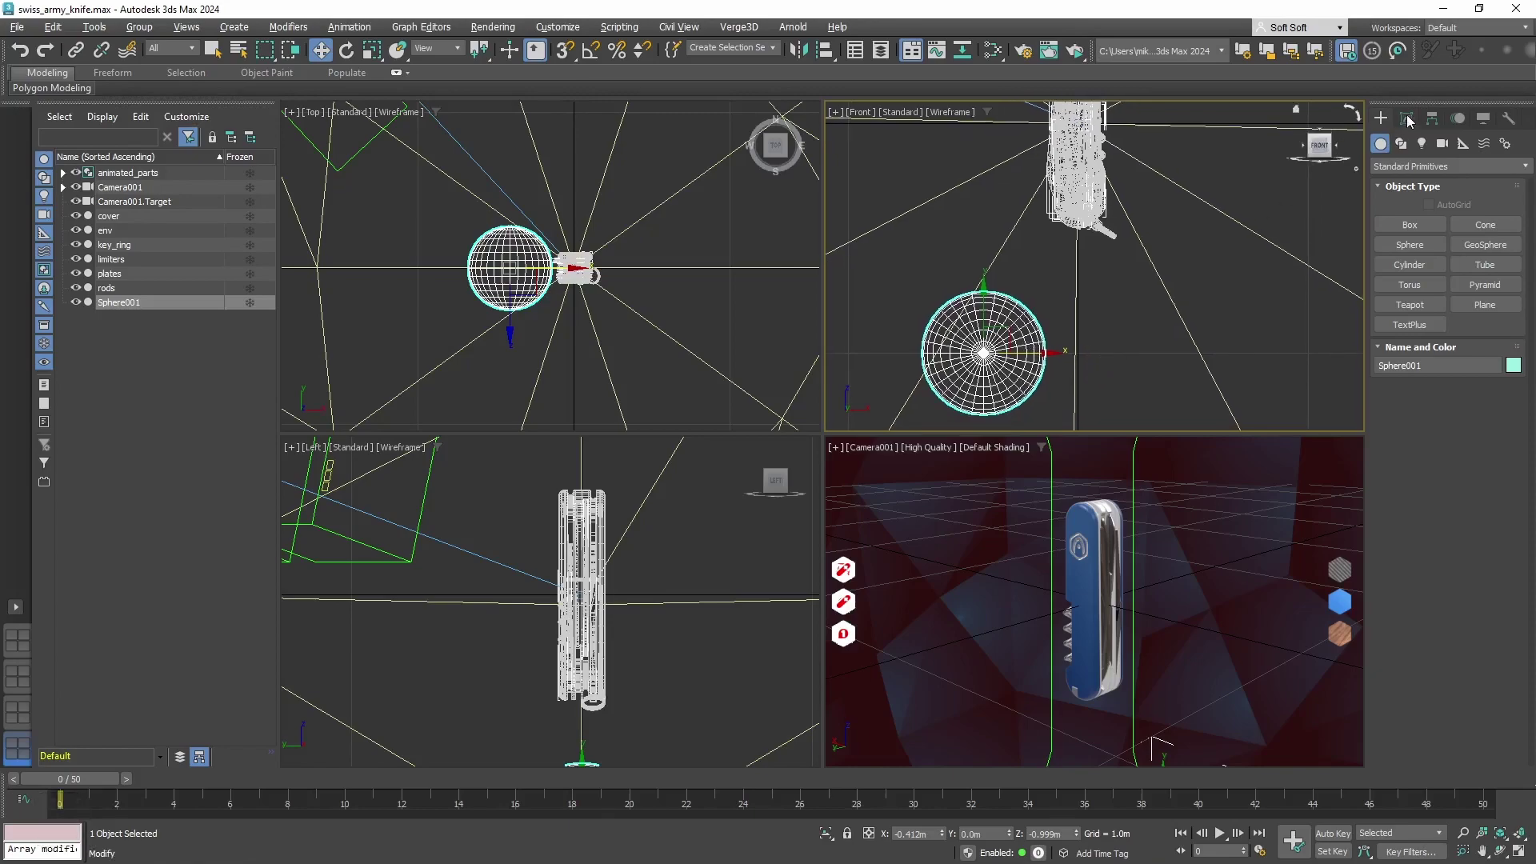
left_click(1446, 165)
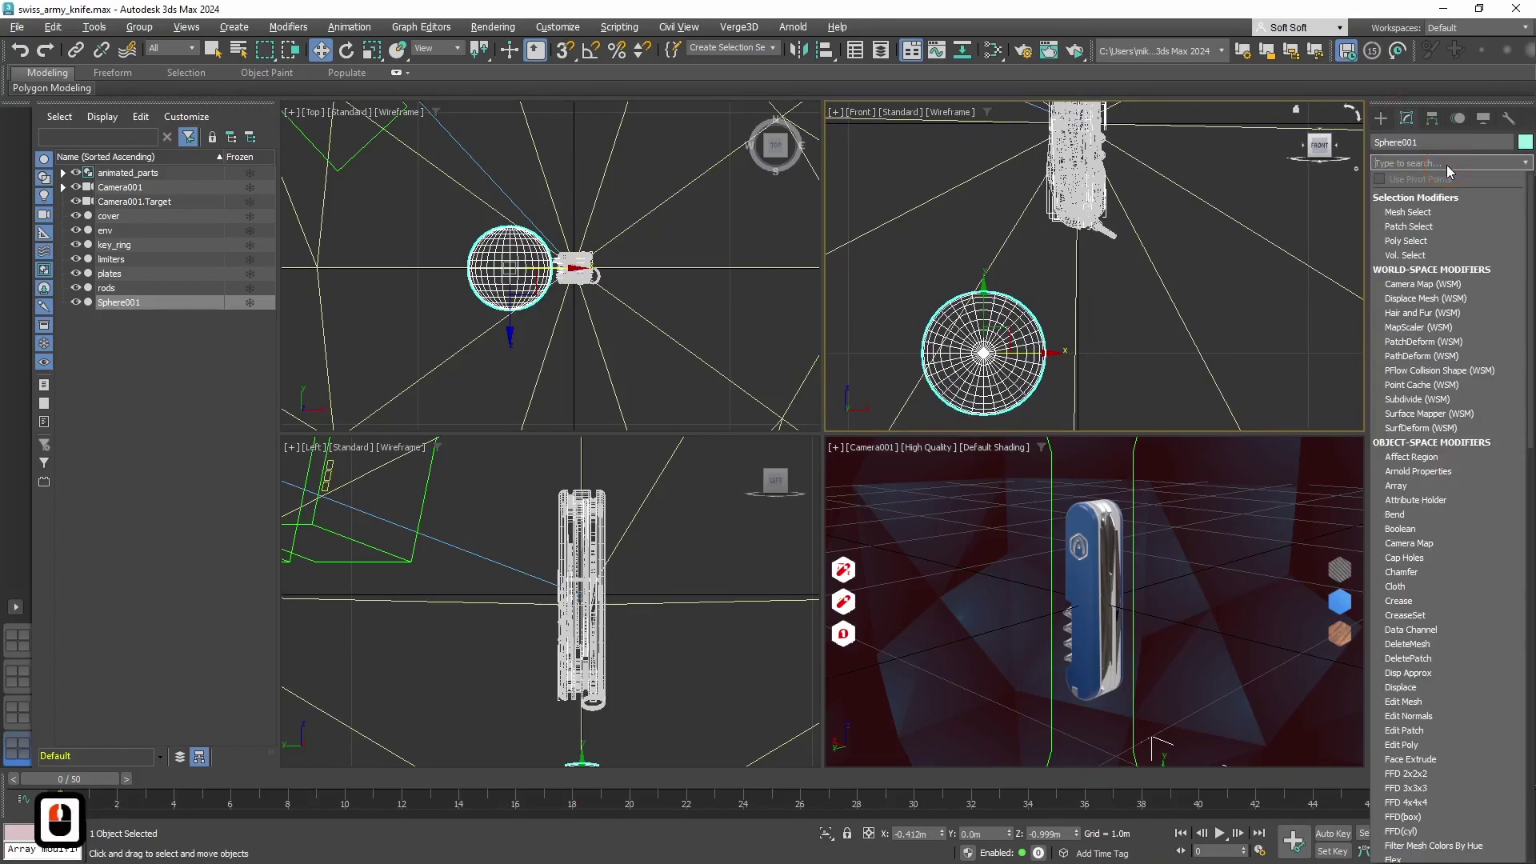
type("un")
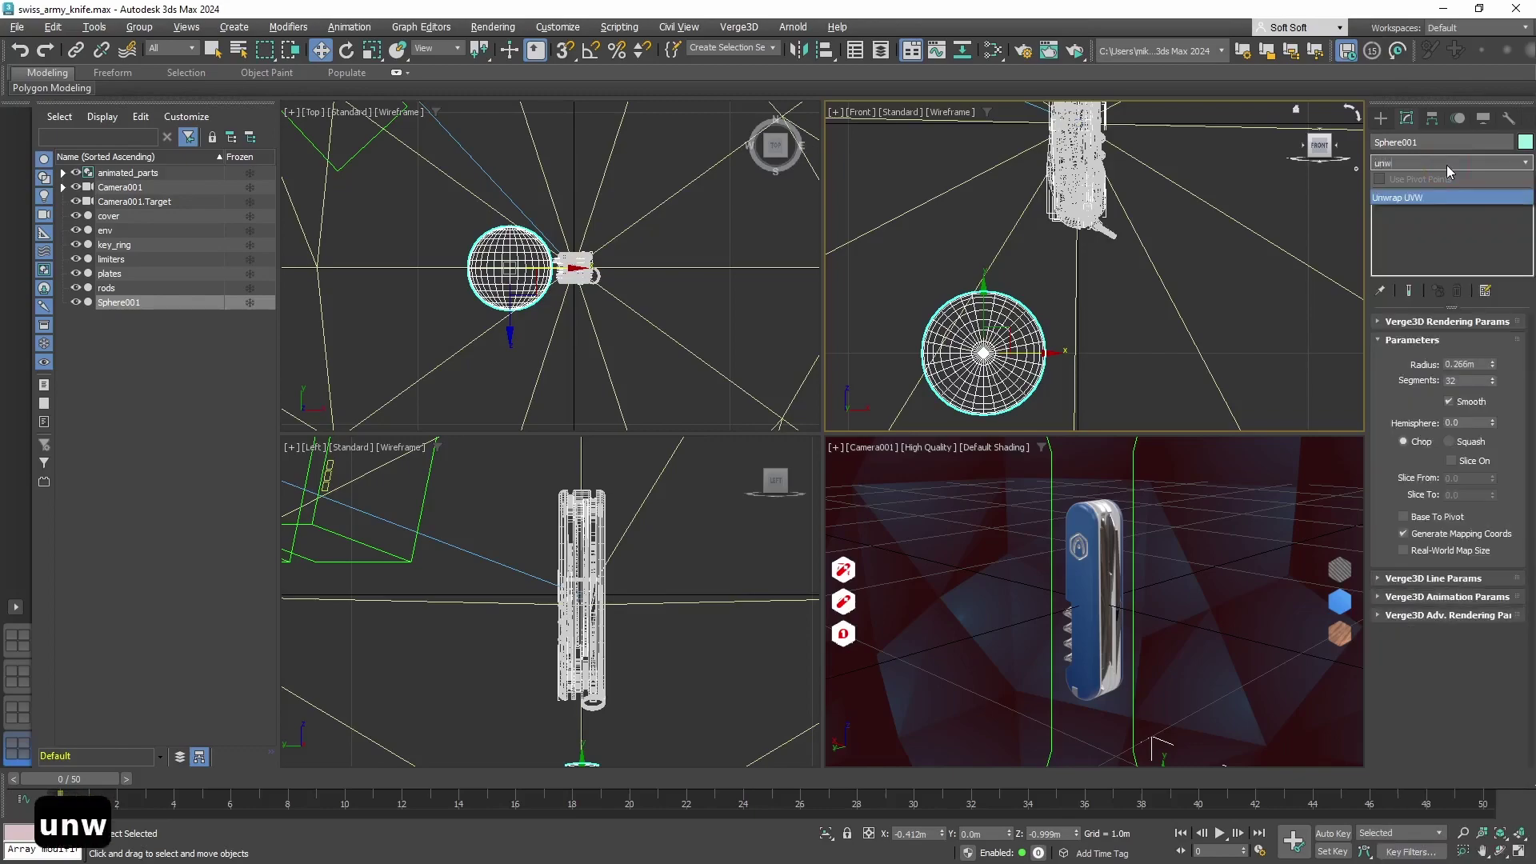
type("w")
left_click(1443, 195)
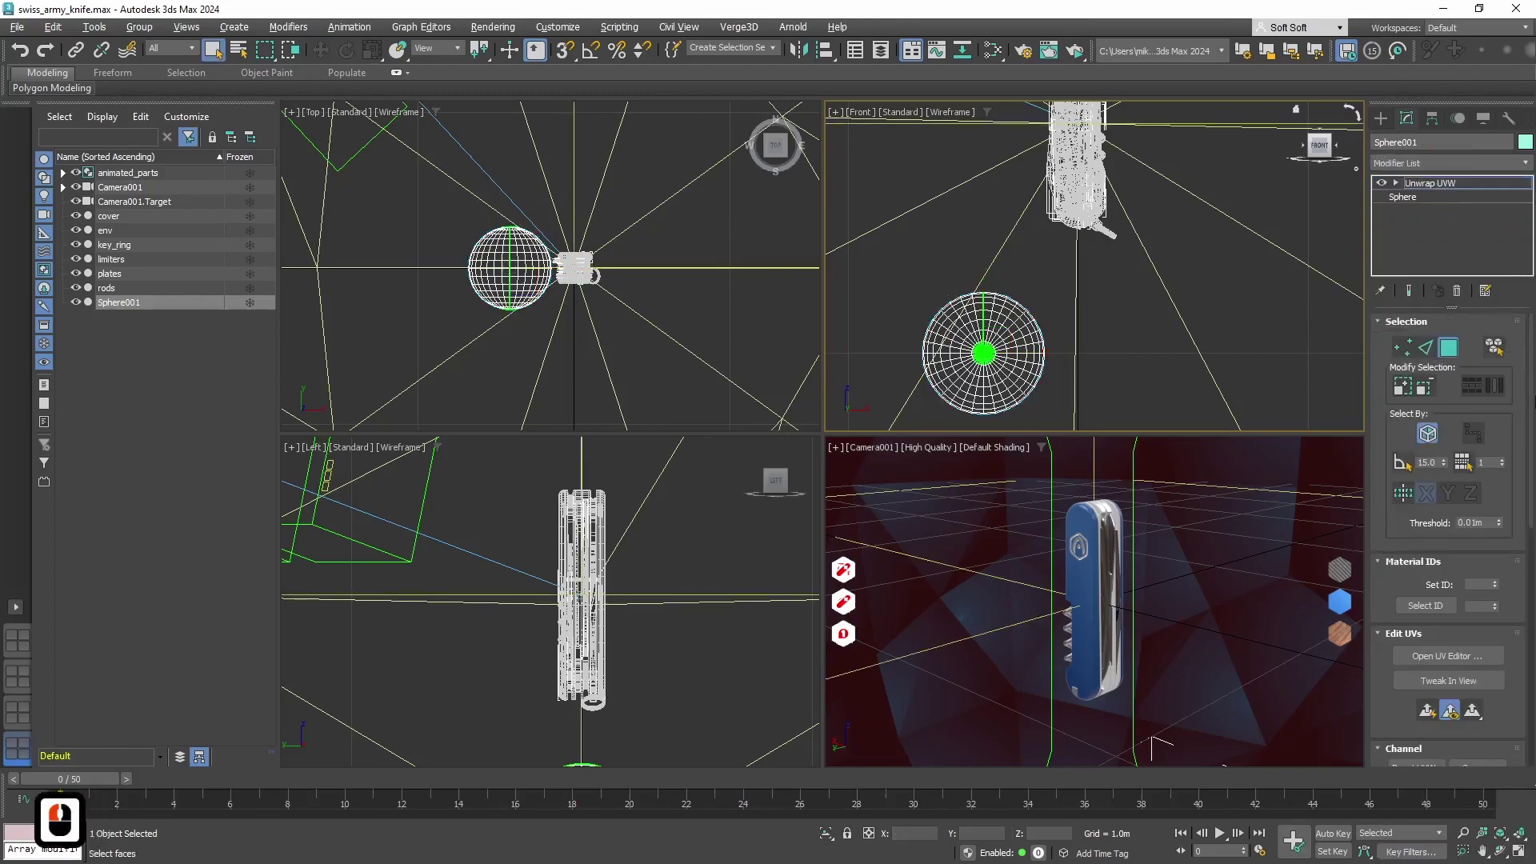
scroll(1508, 592, "down", 5)
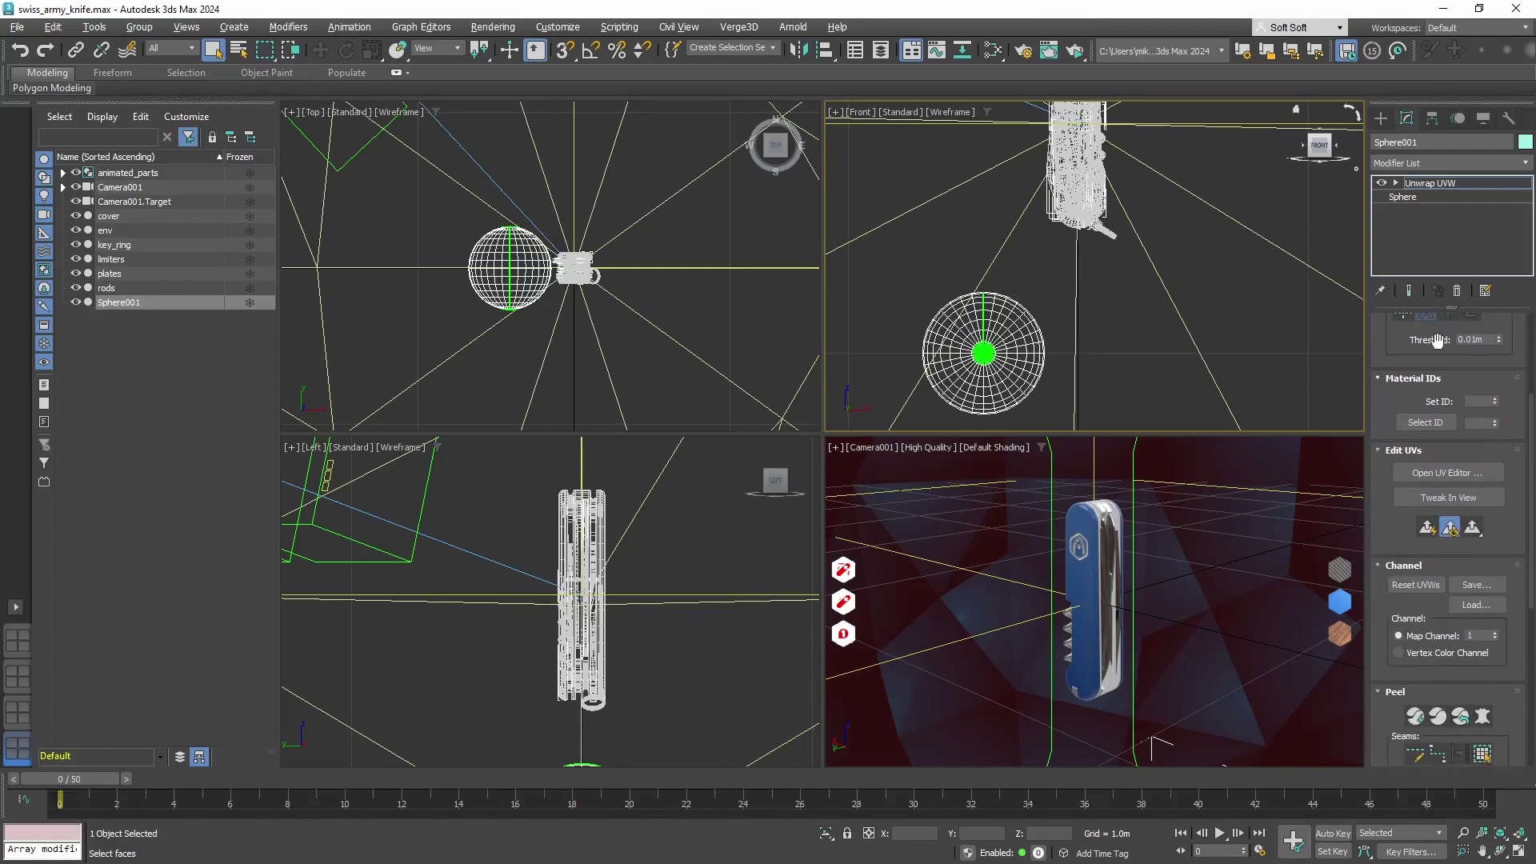
right_click(1449, 188)
left_click(1375, 343)
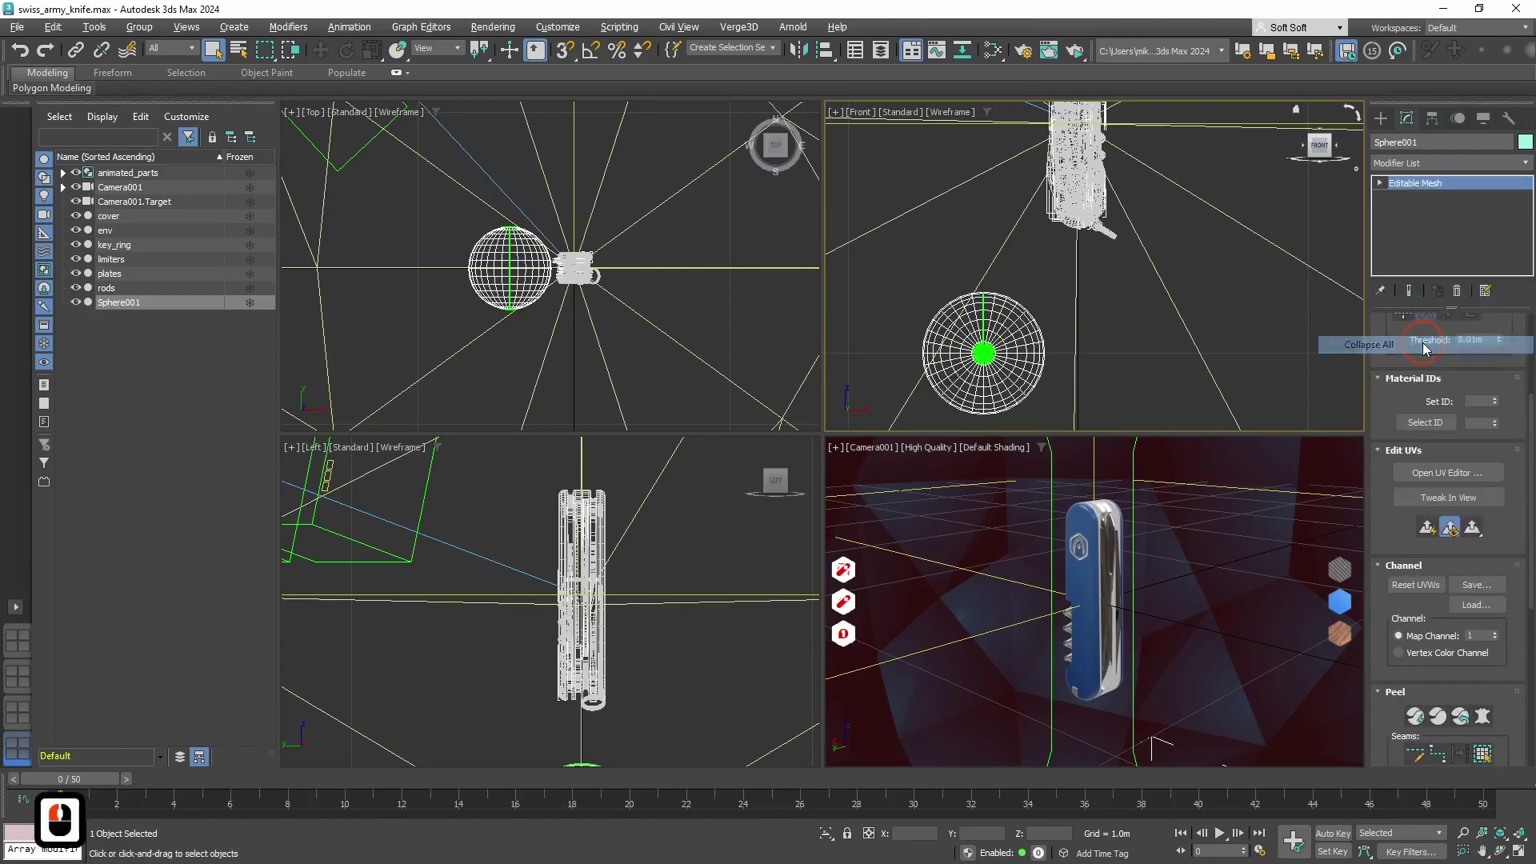
Add a second Unwrap UVW, move its UVs to map channel 2, and collapse it.
left_click(1480, 164)
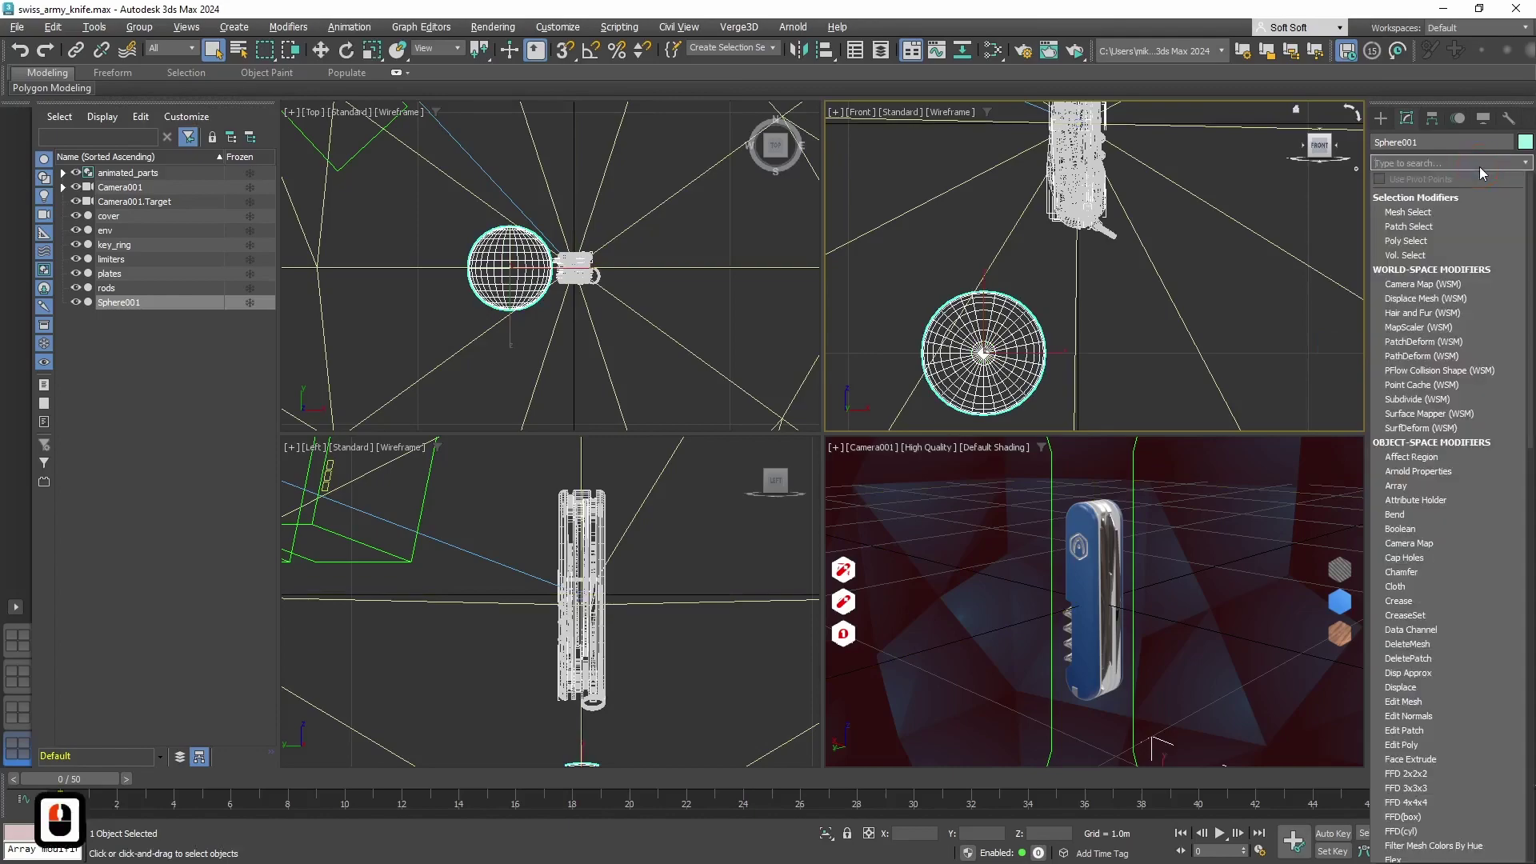
type("unw")
left_click(1459, 190)
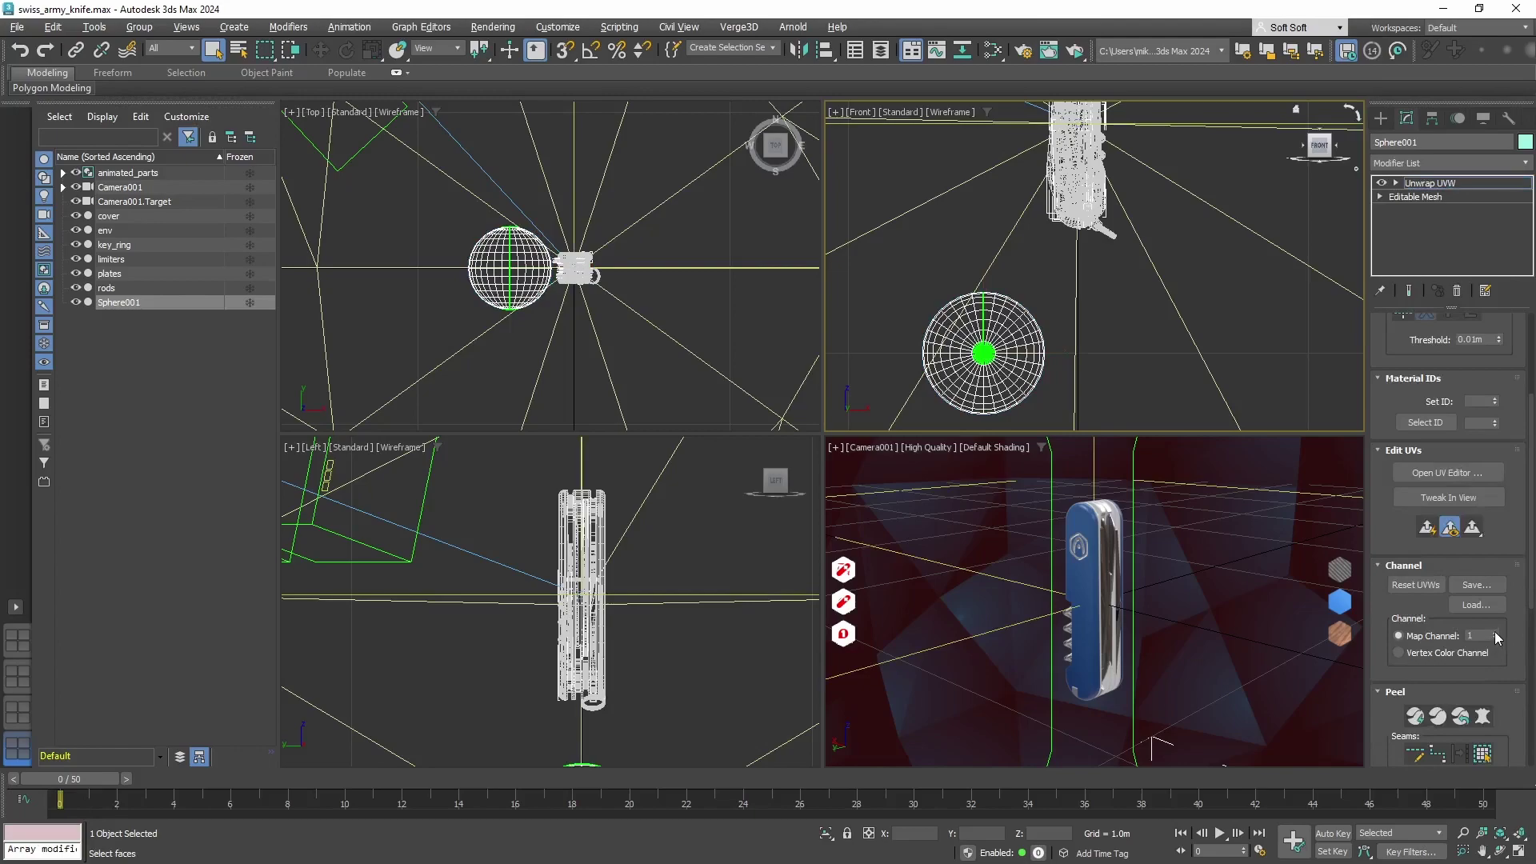
left_click(1494, 631)
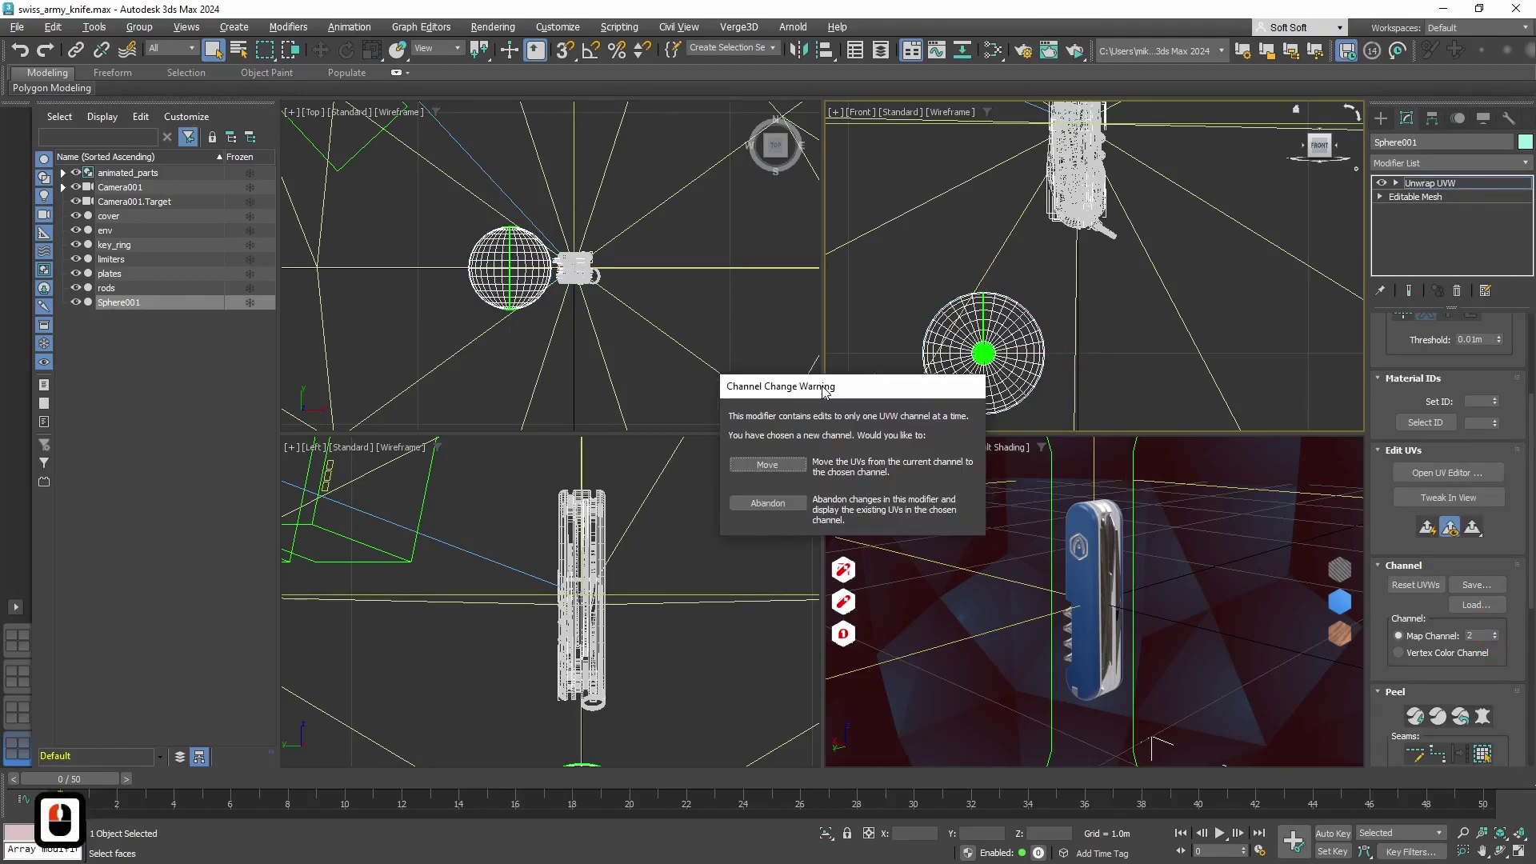
left_click(768, 465)
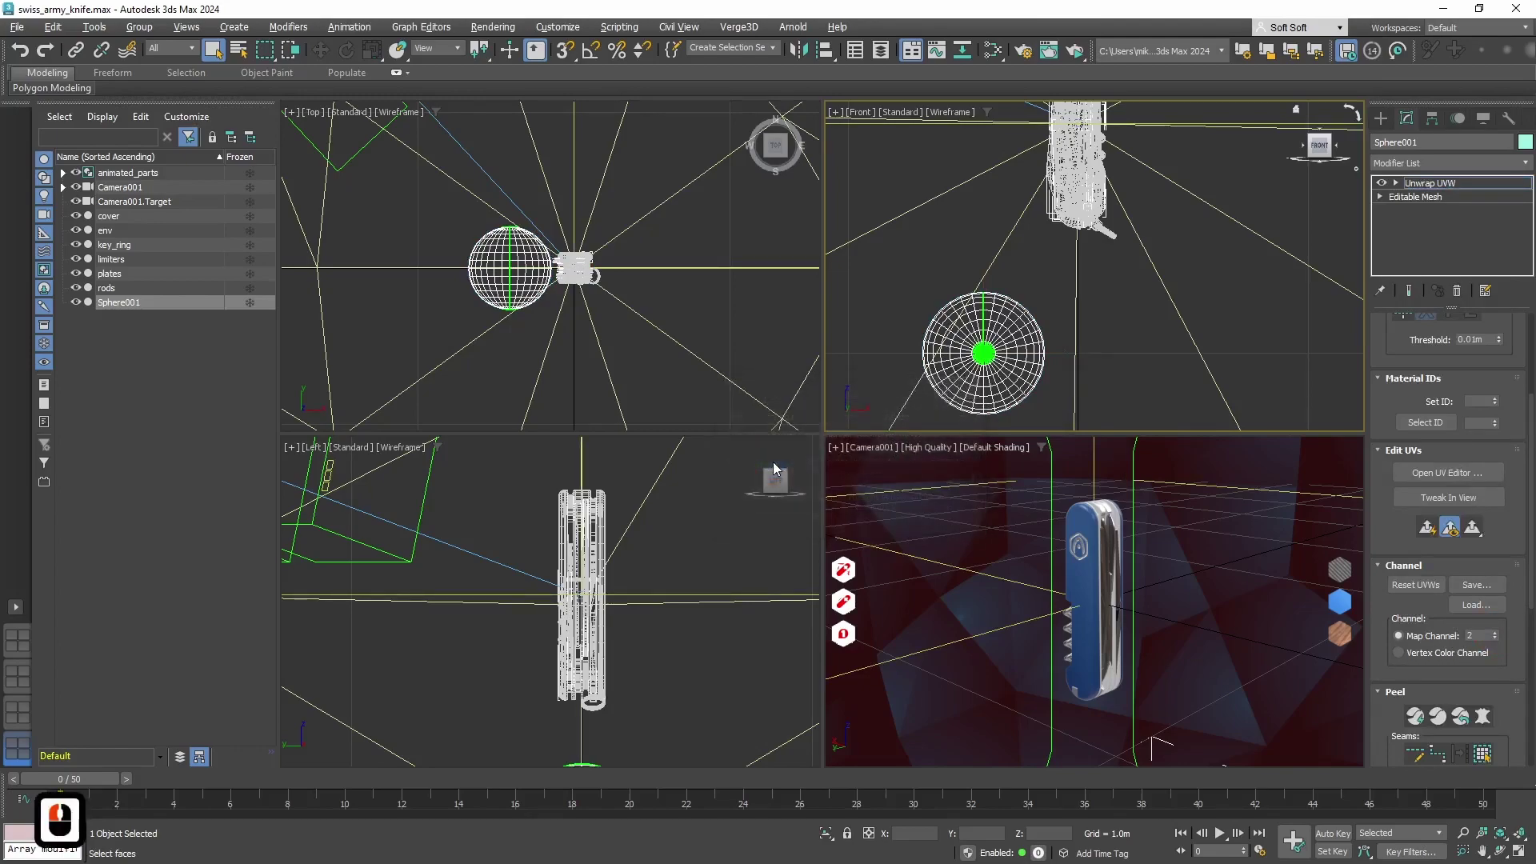
right_click(1449, 186)
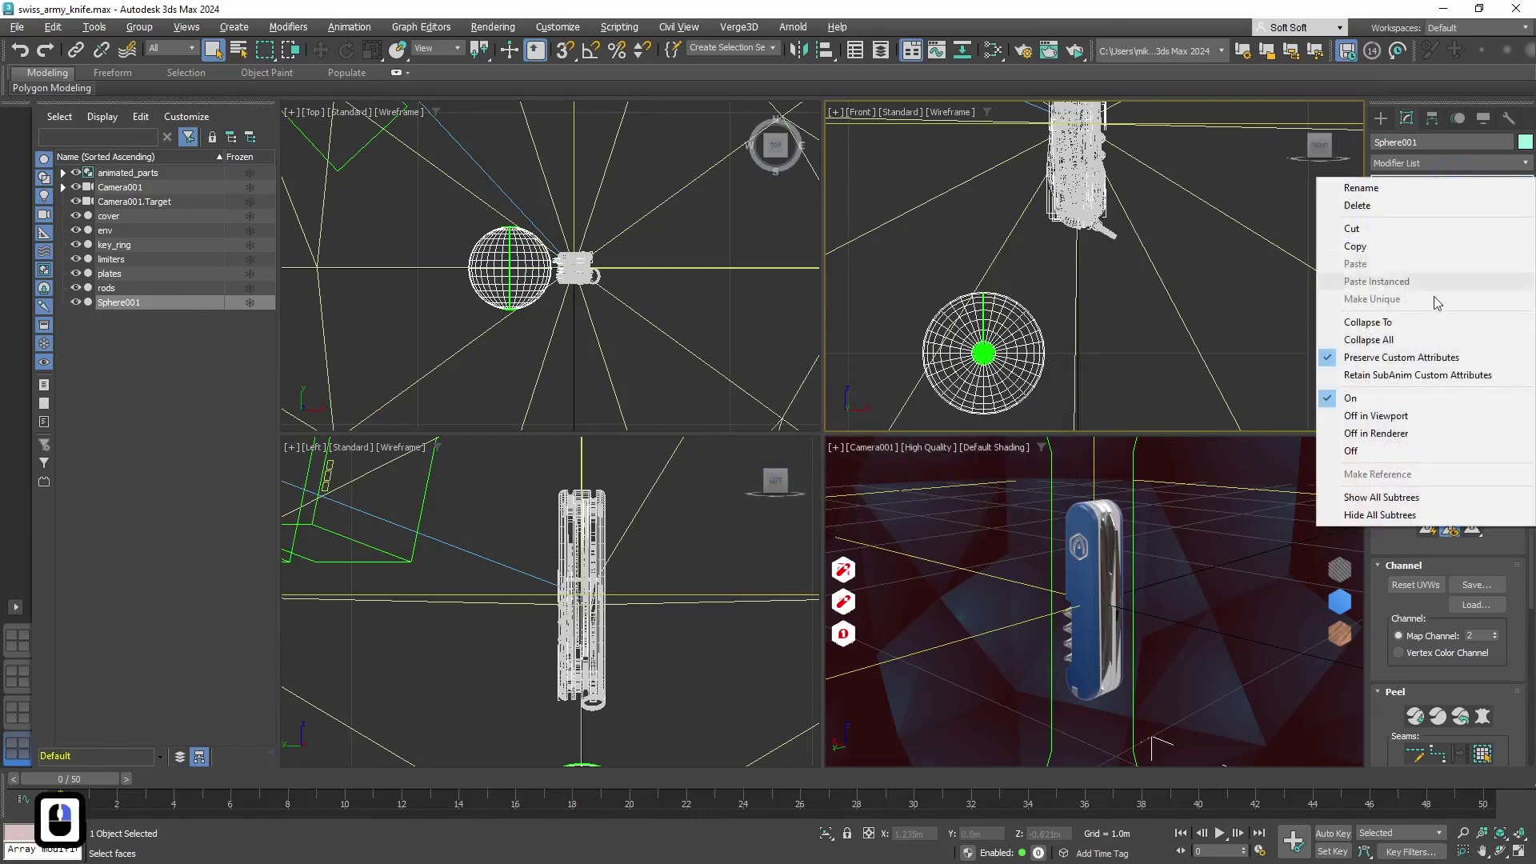
left_click(1388, 343)
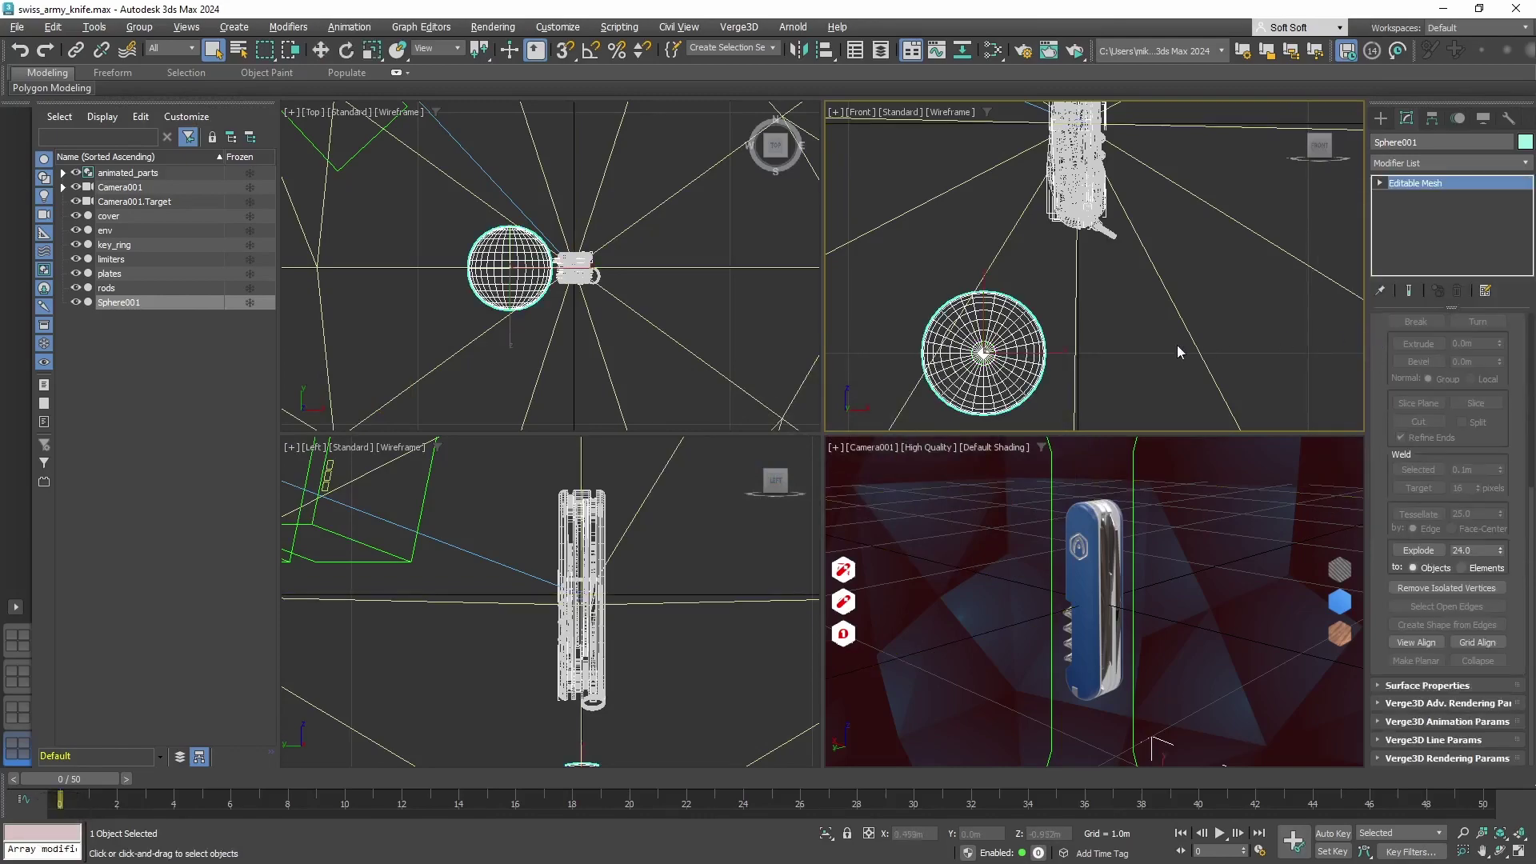
middle_click_drag(1076, 358, 1079, 341)
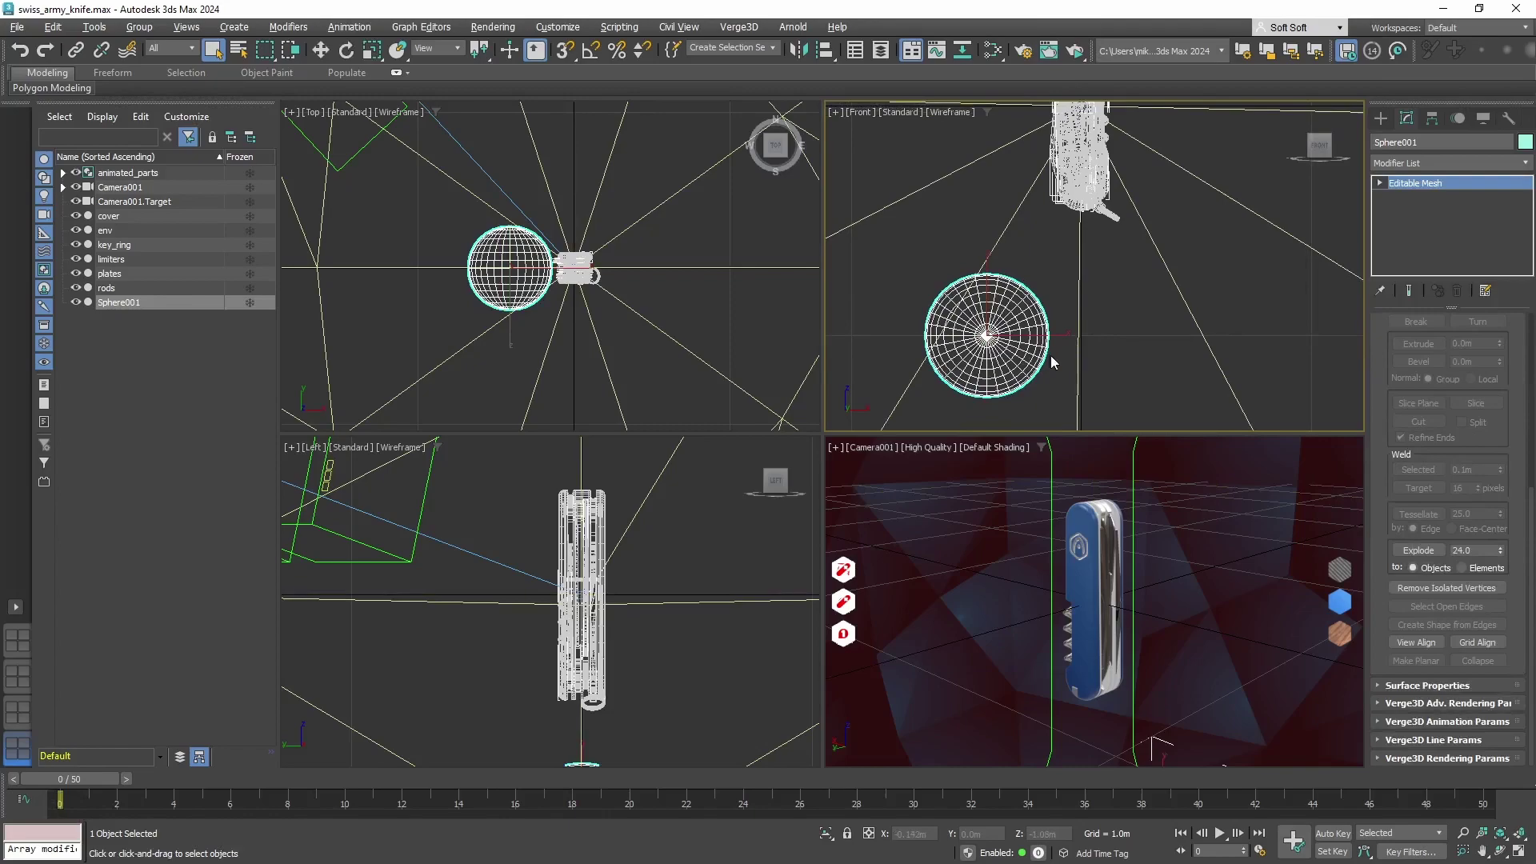
scroll(669, 598, "down", 3)
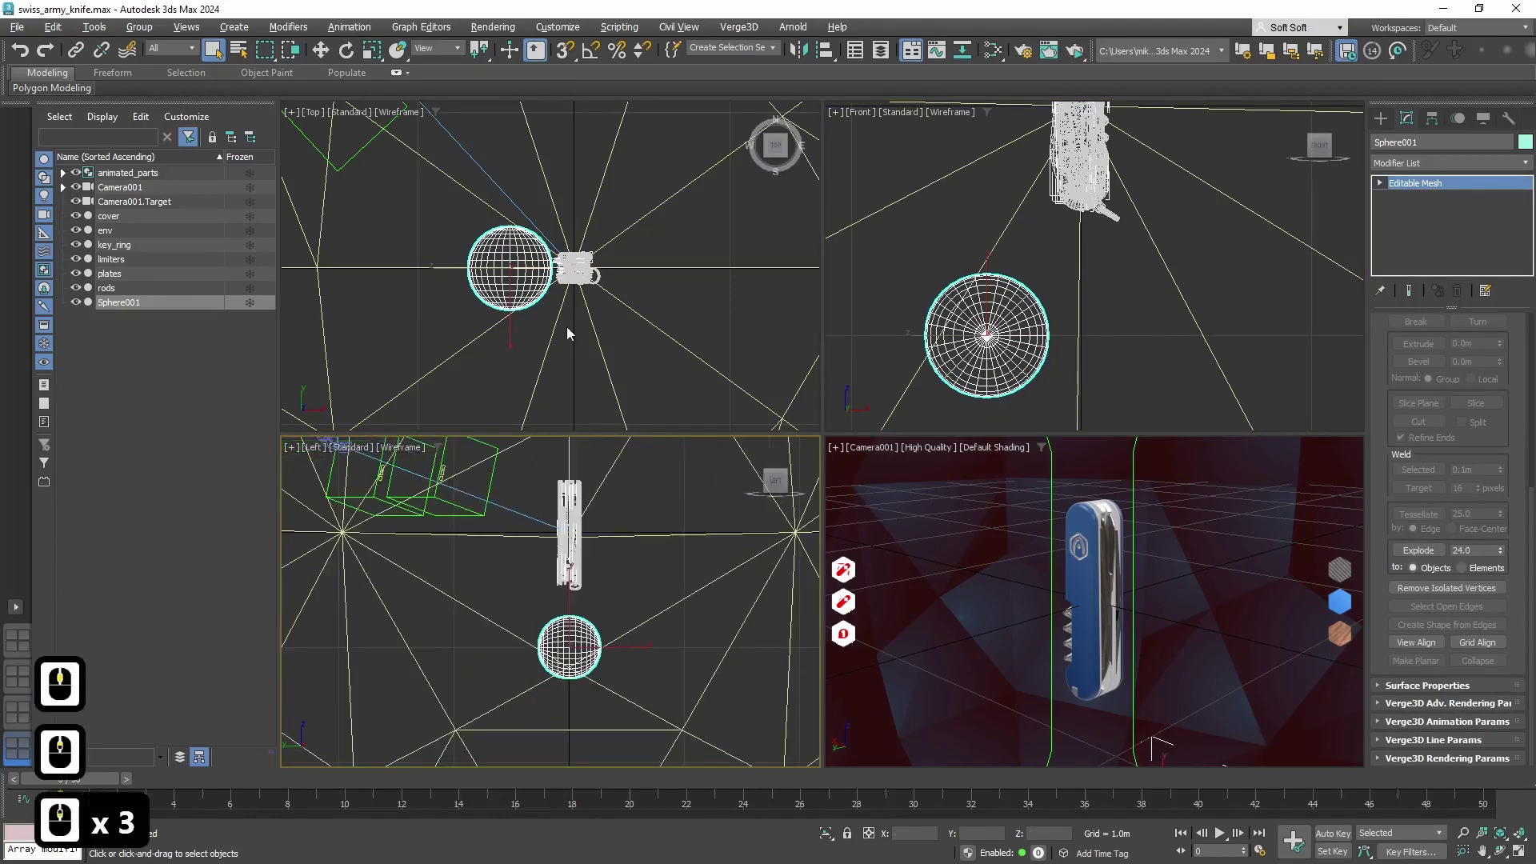
Shift-drag Sphere001 right to clone it as Sphere002, nudge it further, then reselect Sphere001.
middle_click_drag(567, 326, 604, 341)
middle_click_drag(1090, 344, 1079, 344)
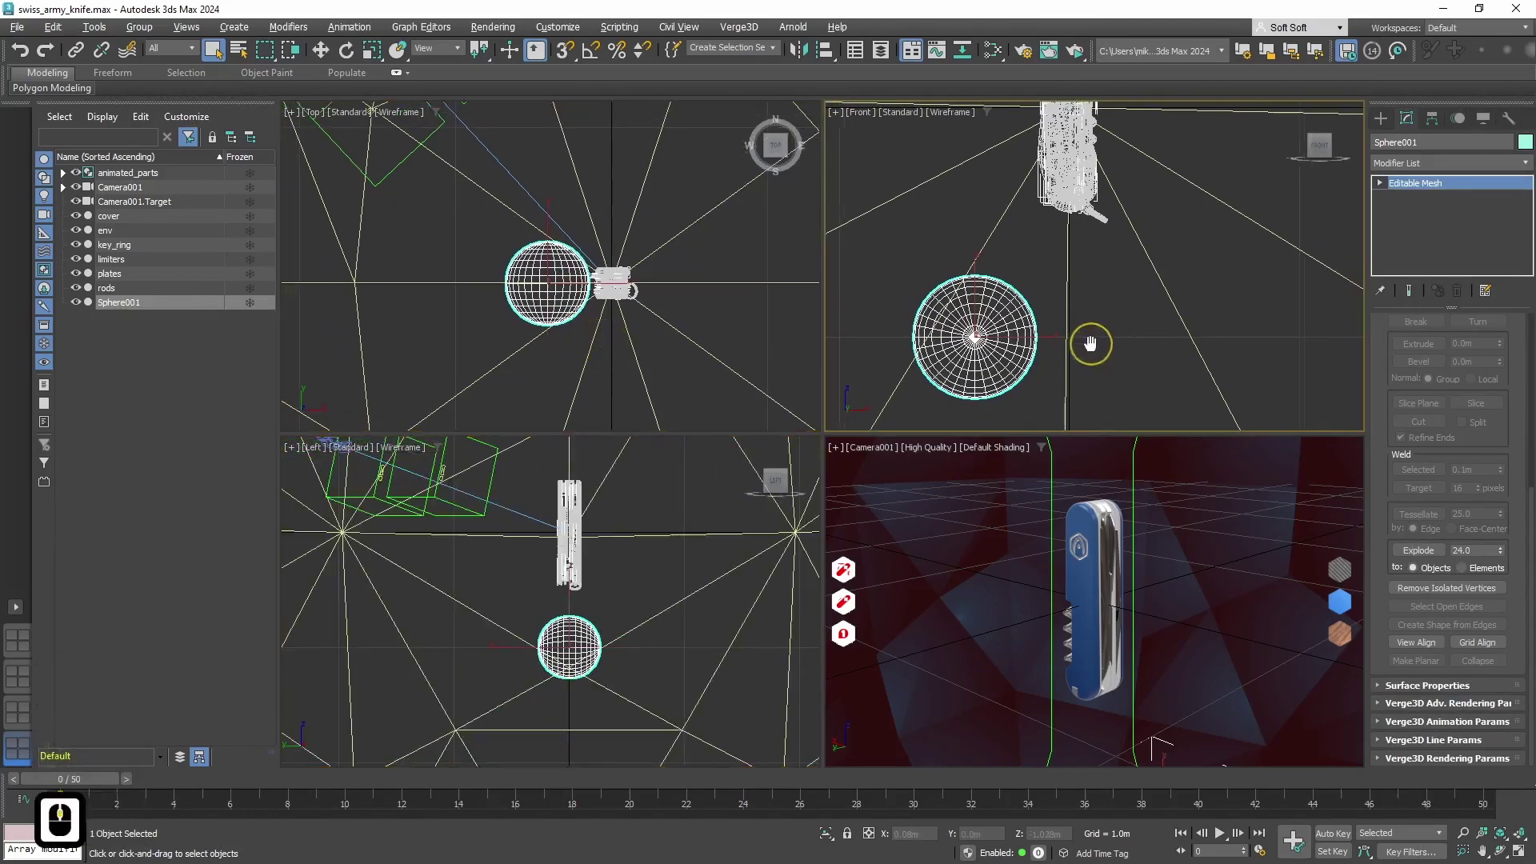
left_click(321, 49)
key("shift")
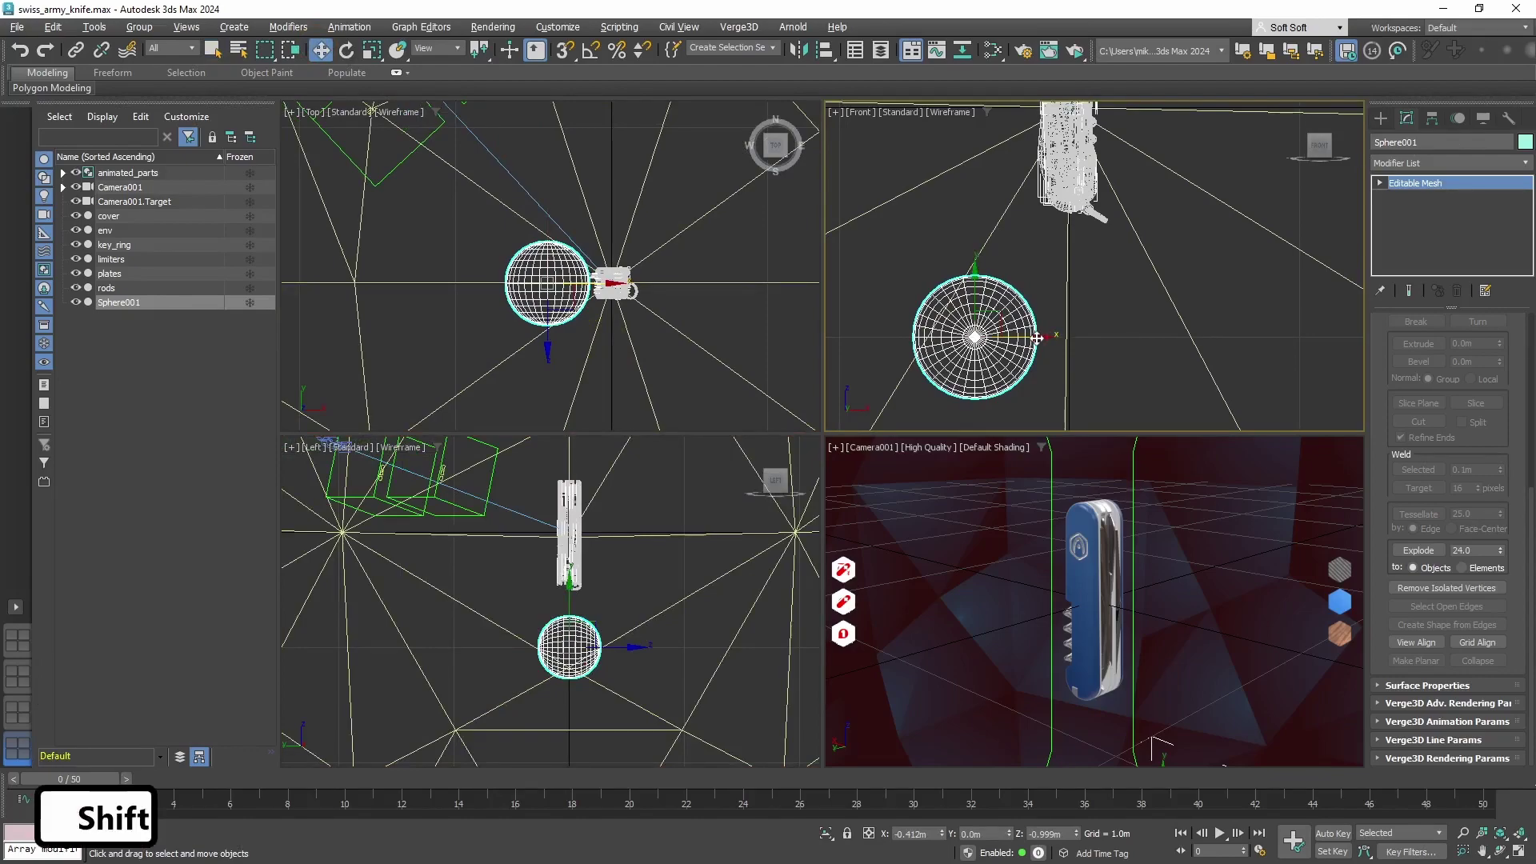
left_click_drag(1008, 336, 1191, 337, "shift")
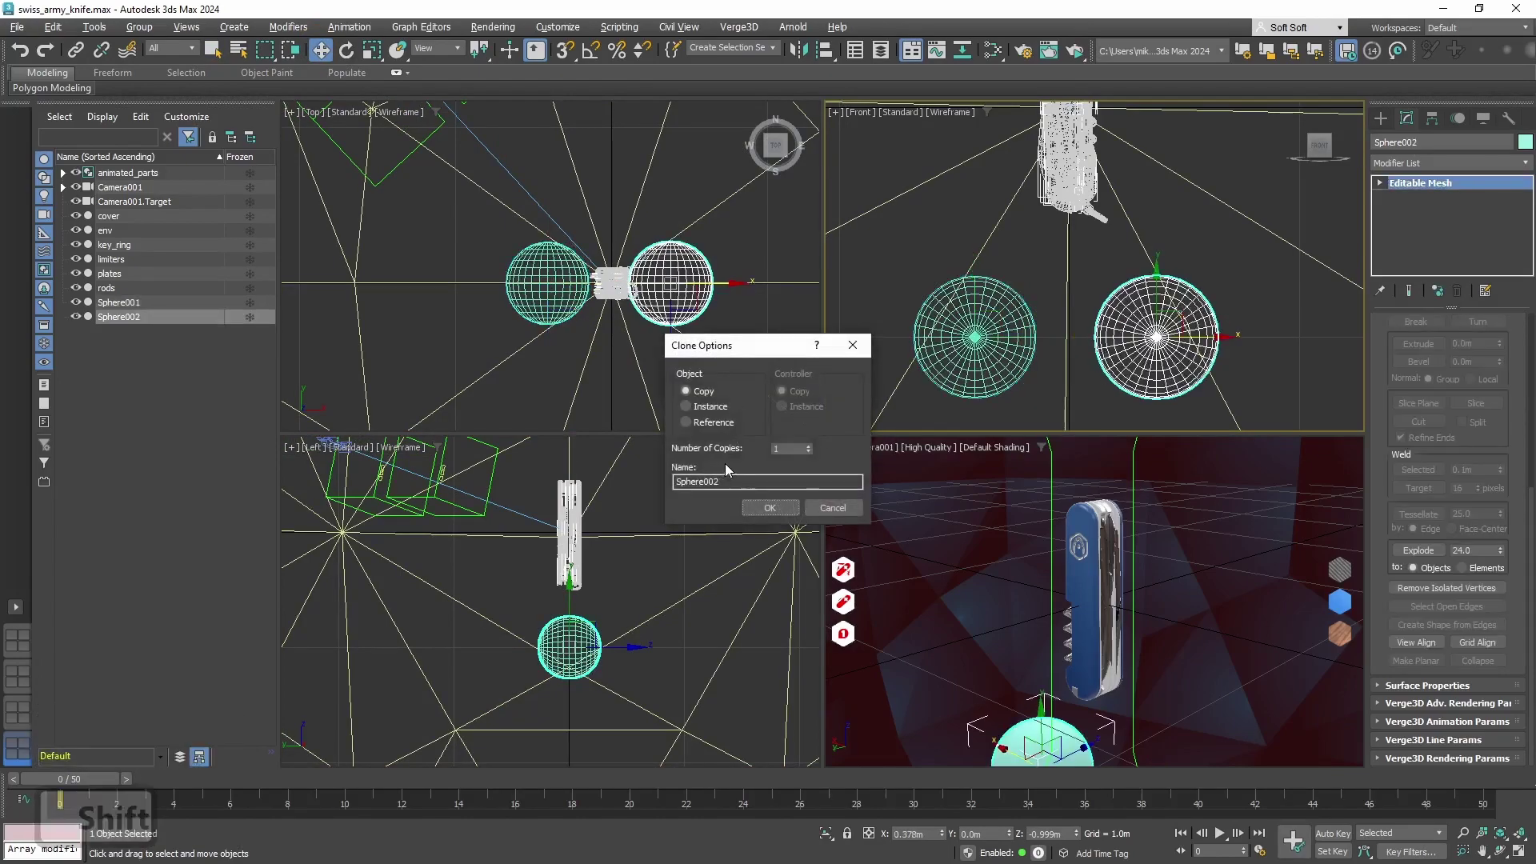
left_click(749, 481)
left_click(770, 512)
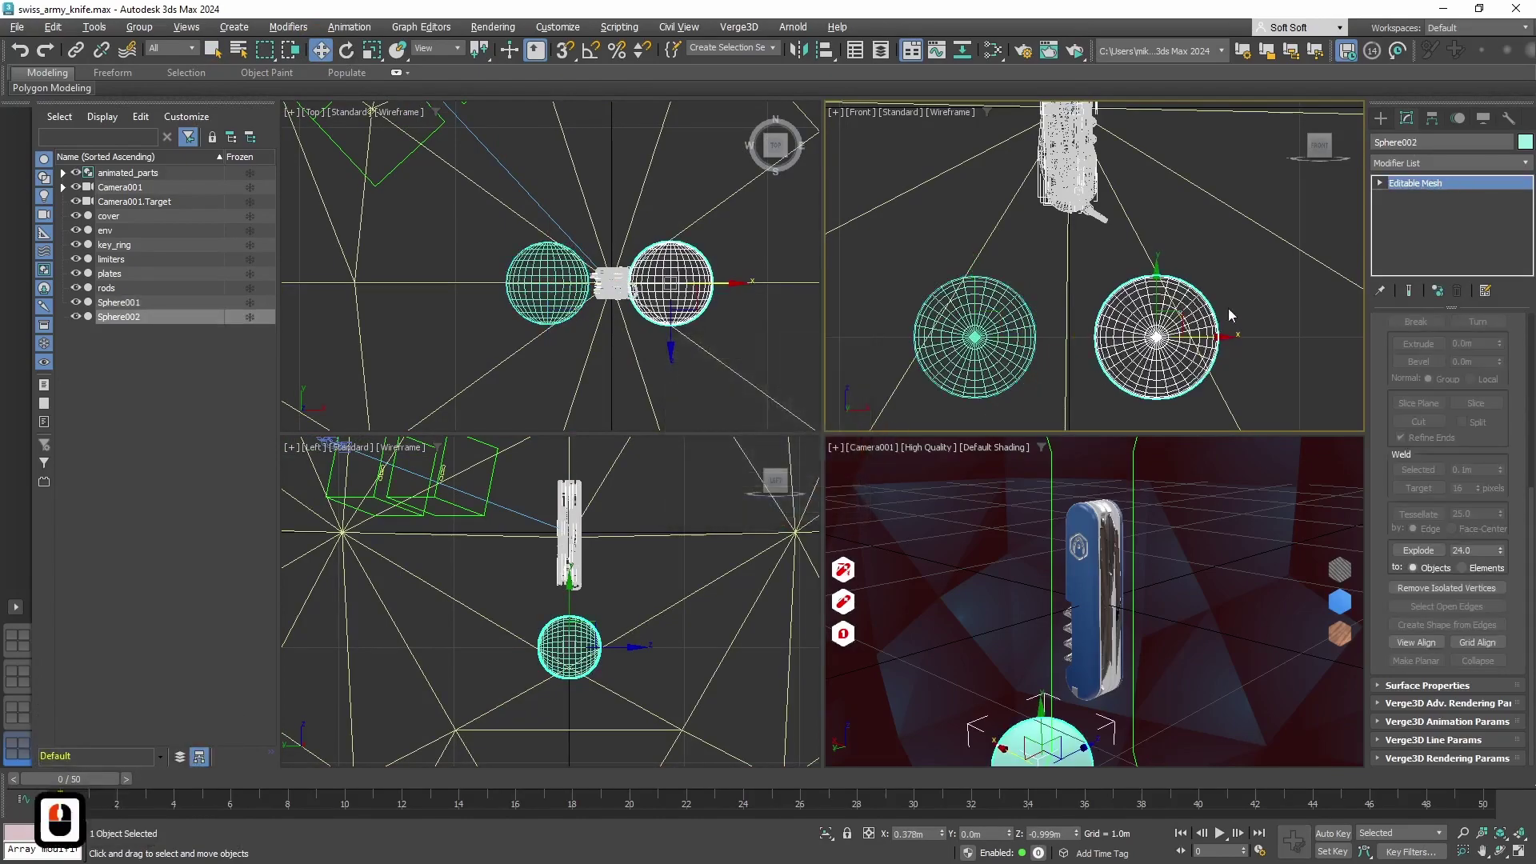
left_click_drag(1205, 340, 1213, 340)
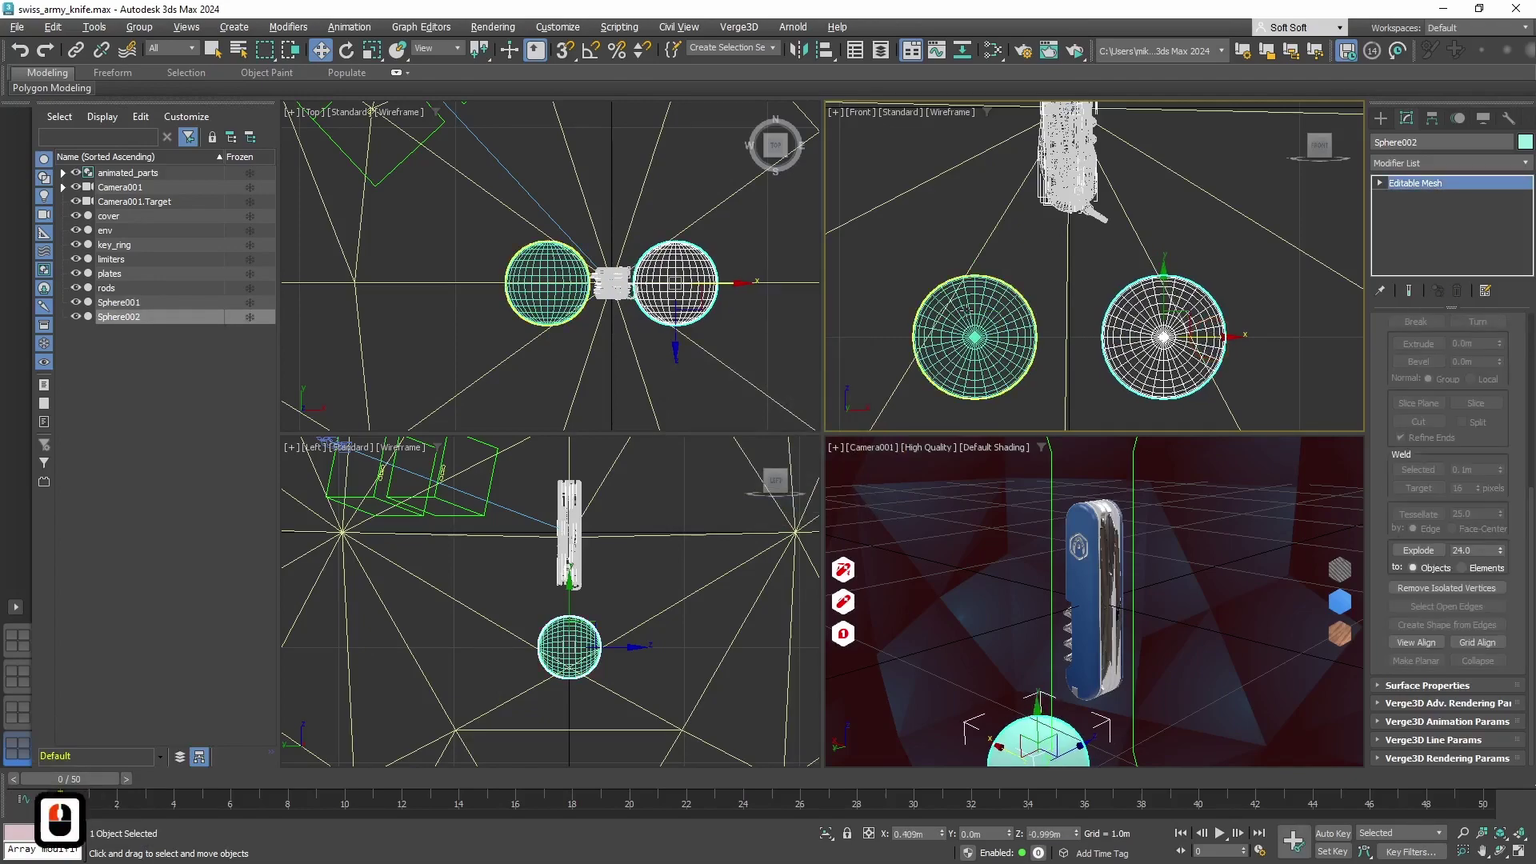
left_click(1000, 337)
Open the Slate Material Editor and survey the existing material and texture nodes.
left_click(235, 26)
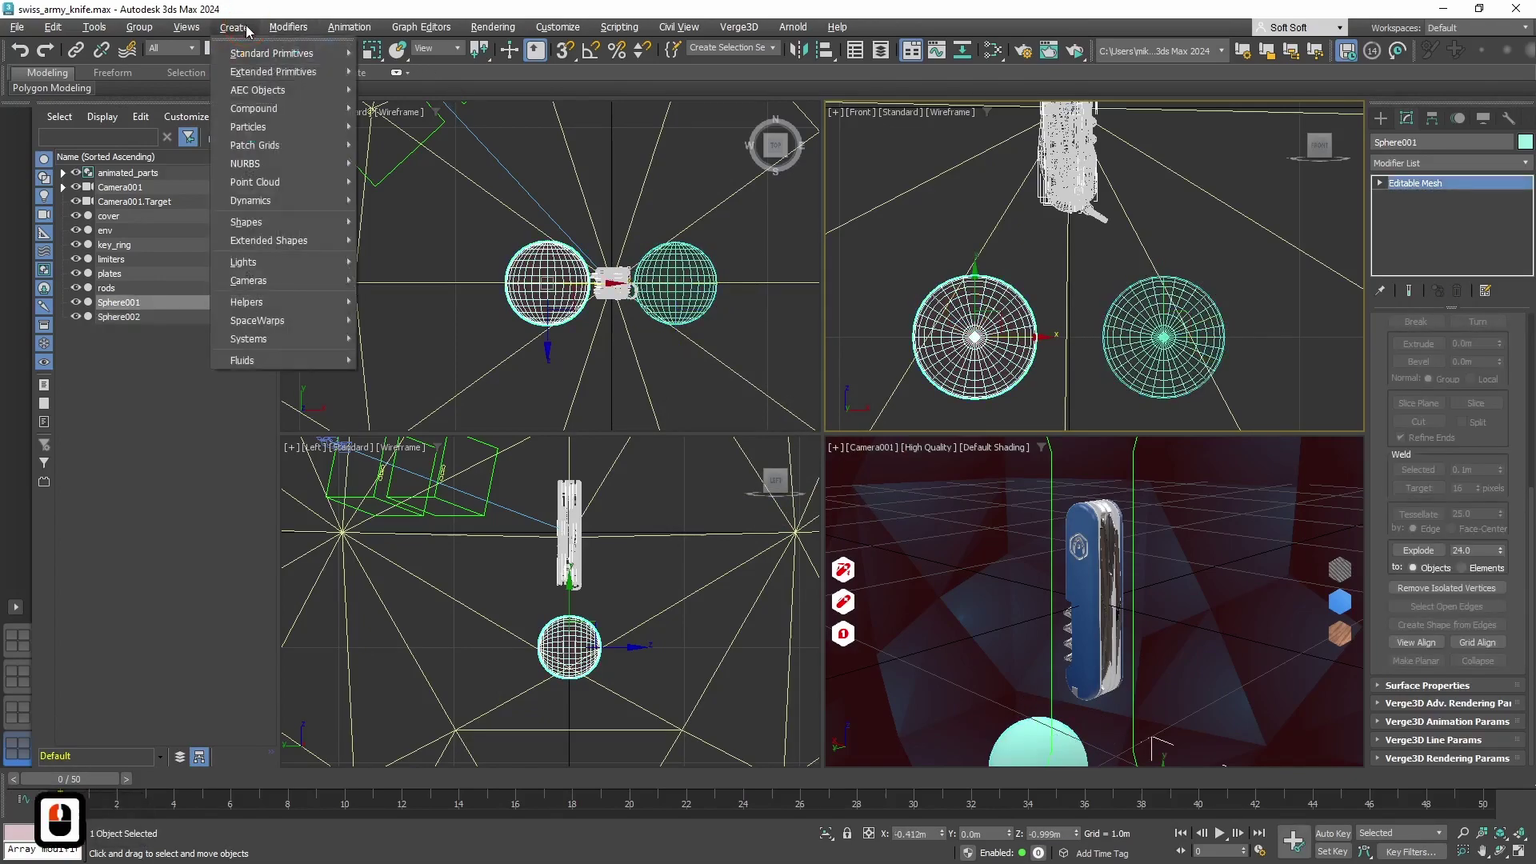
mouse_move(480, 31)
mouse_move(548, 331)
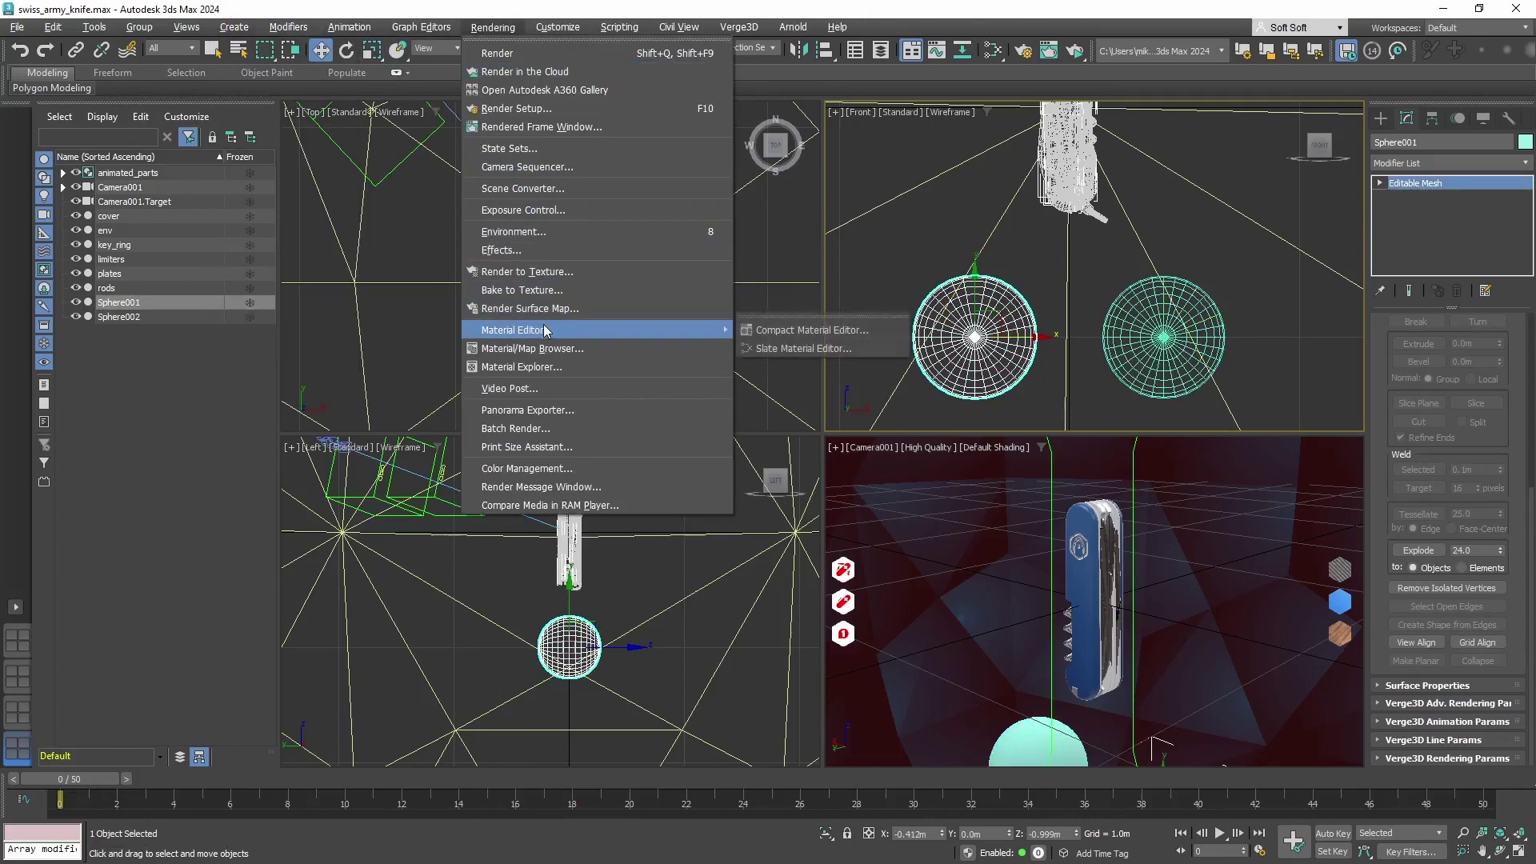
left_click(799, 350)
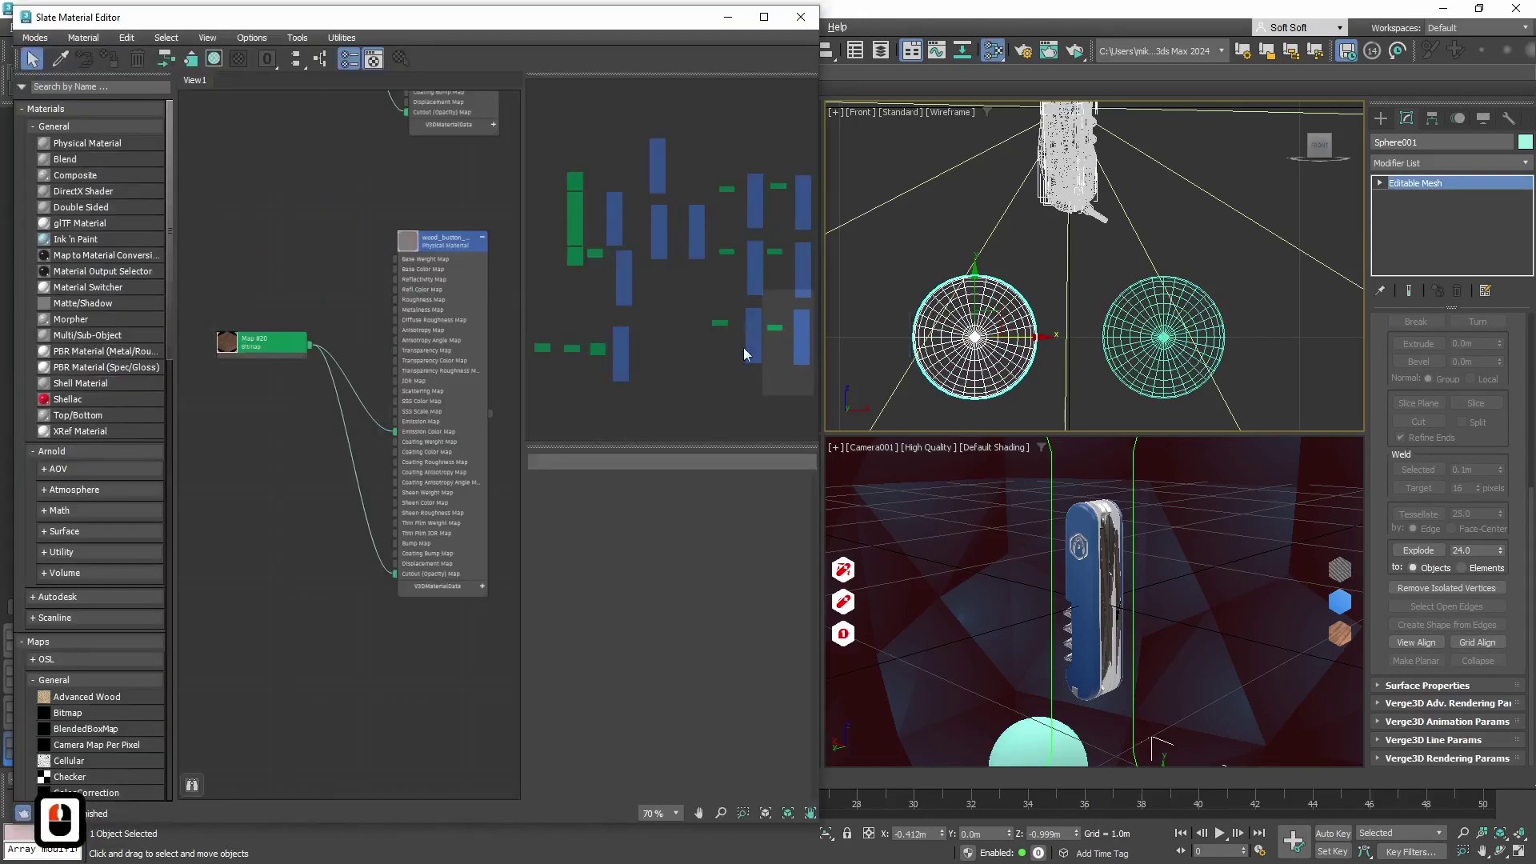
middle_click_drag(343, 224, 309, 415)
scroll(309, 414, "down", 5)
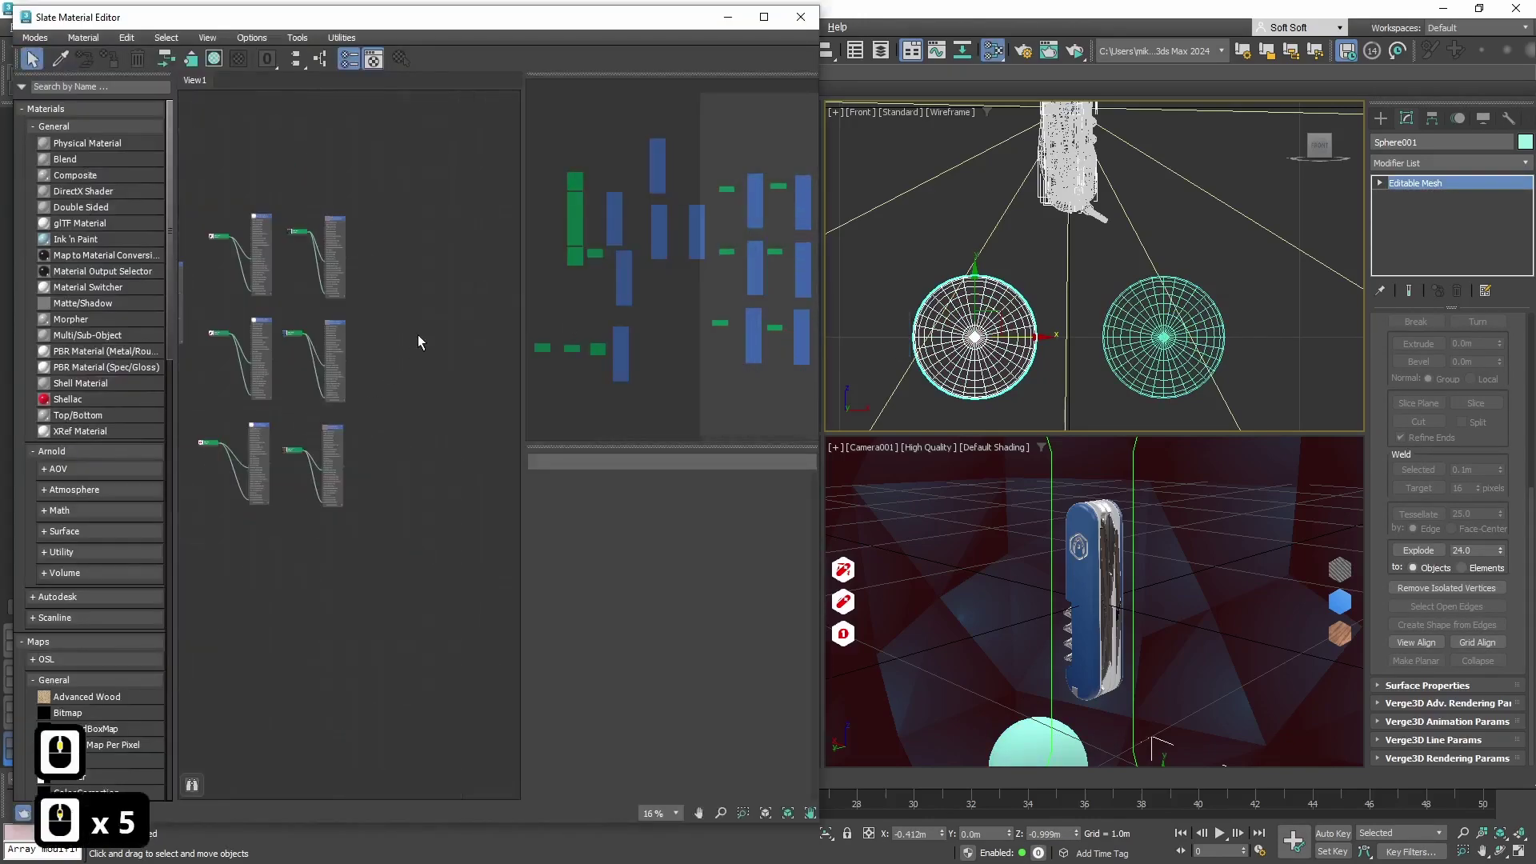
middle_click_drag(414, 302, 480, 368)
middle_click_drag(208, 424, 482, 472)
scroll(483, 472, "up", 3)
middle_click_drag(289, 487, 411, 499)
scroll(383, 496, "down", 4)
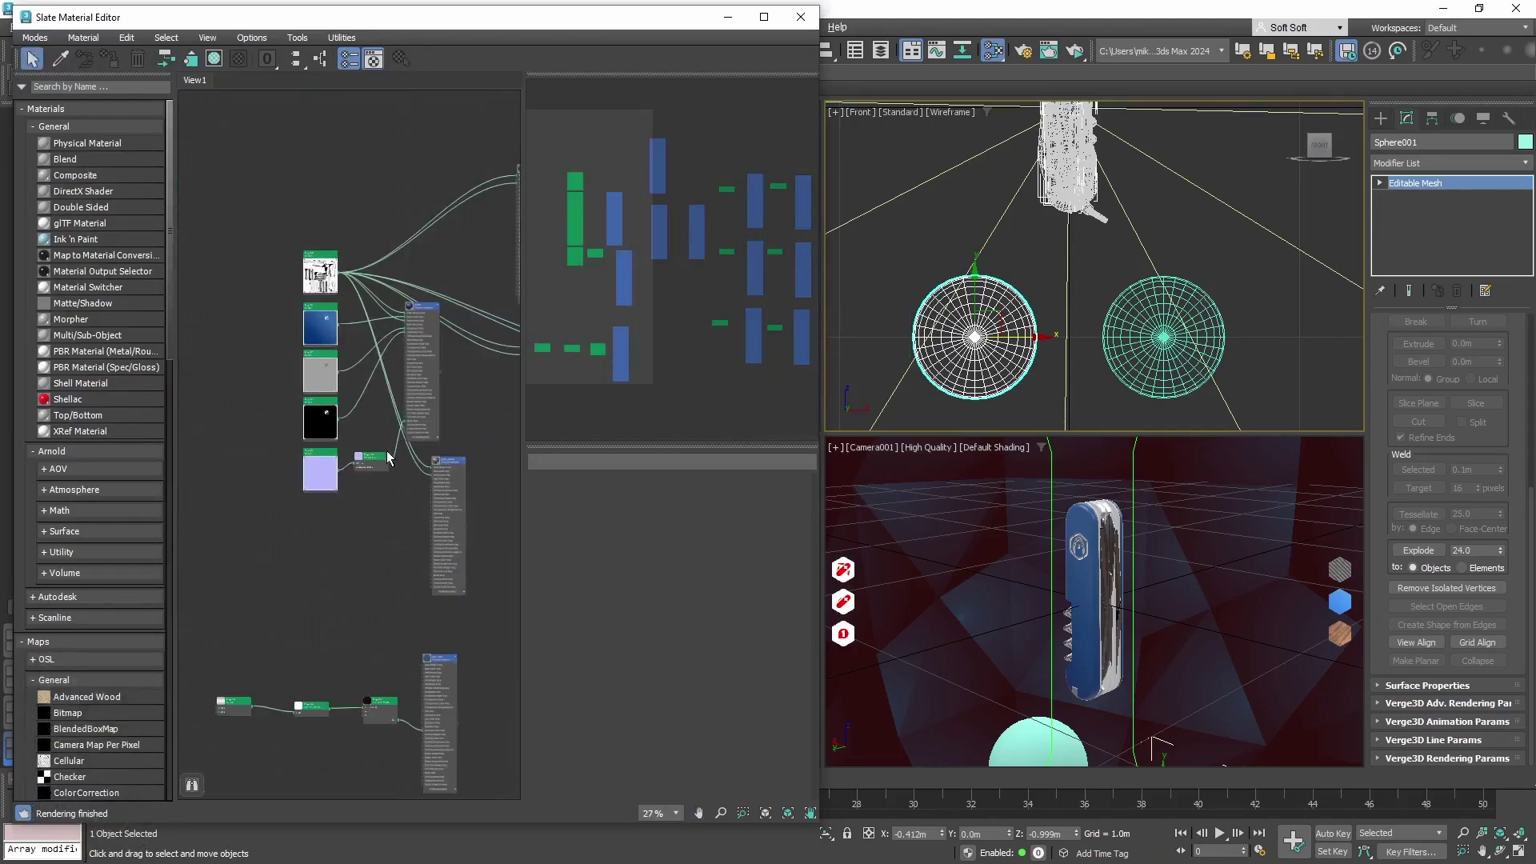
middle_click_drag(414, 162, 273, 432)
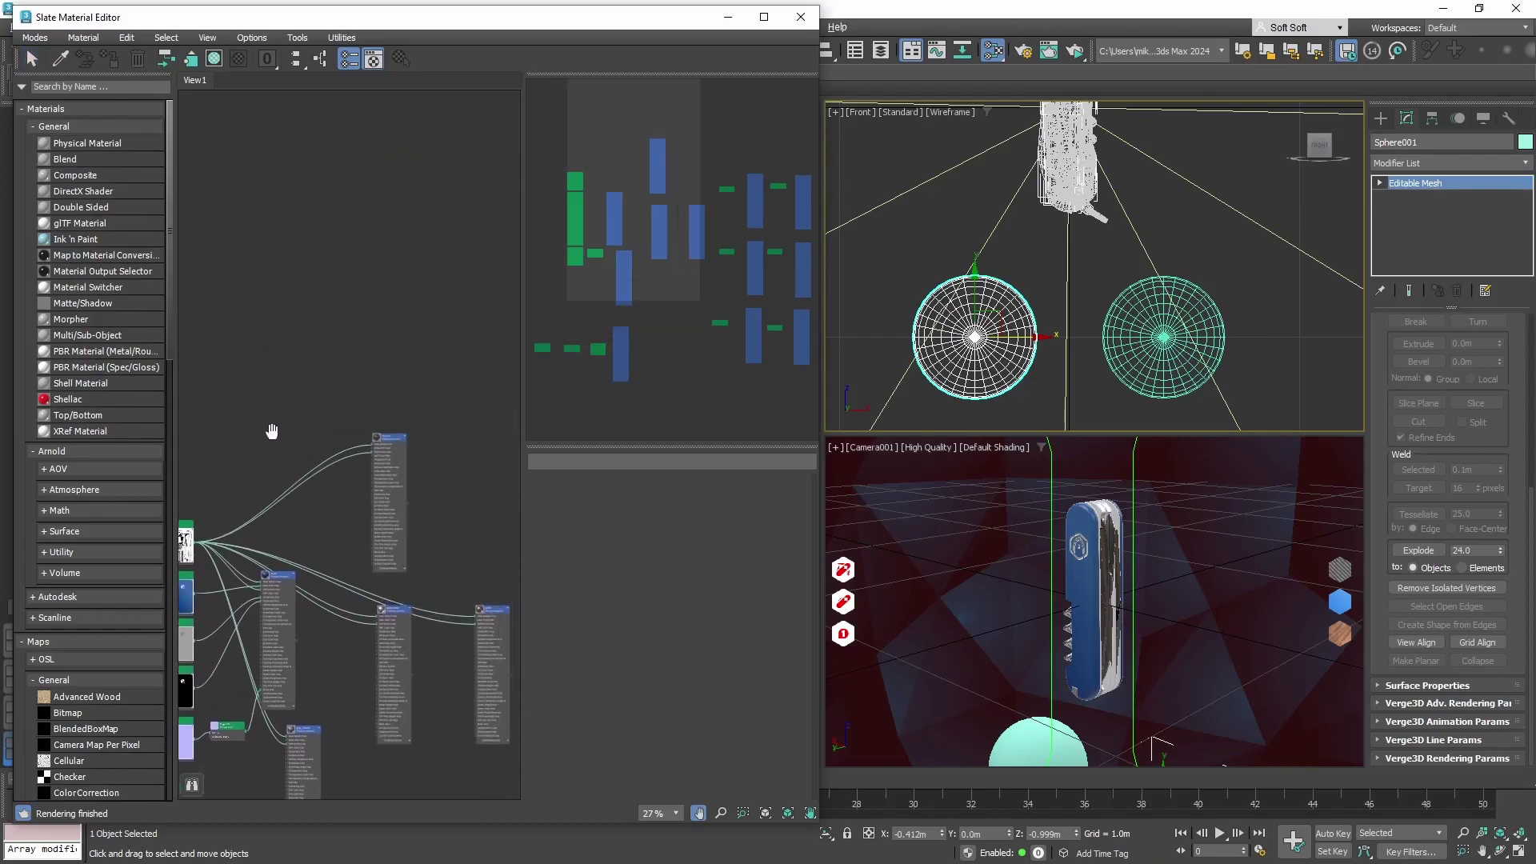
scroll(274, 432, "up", 1)
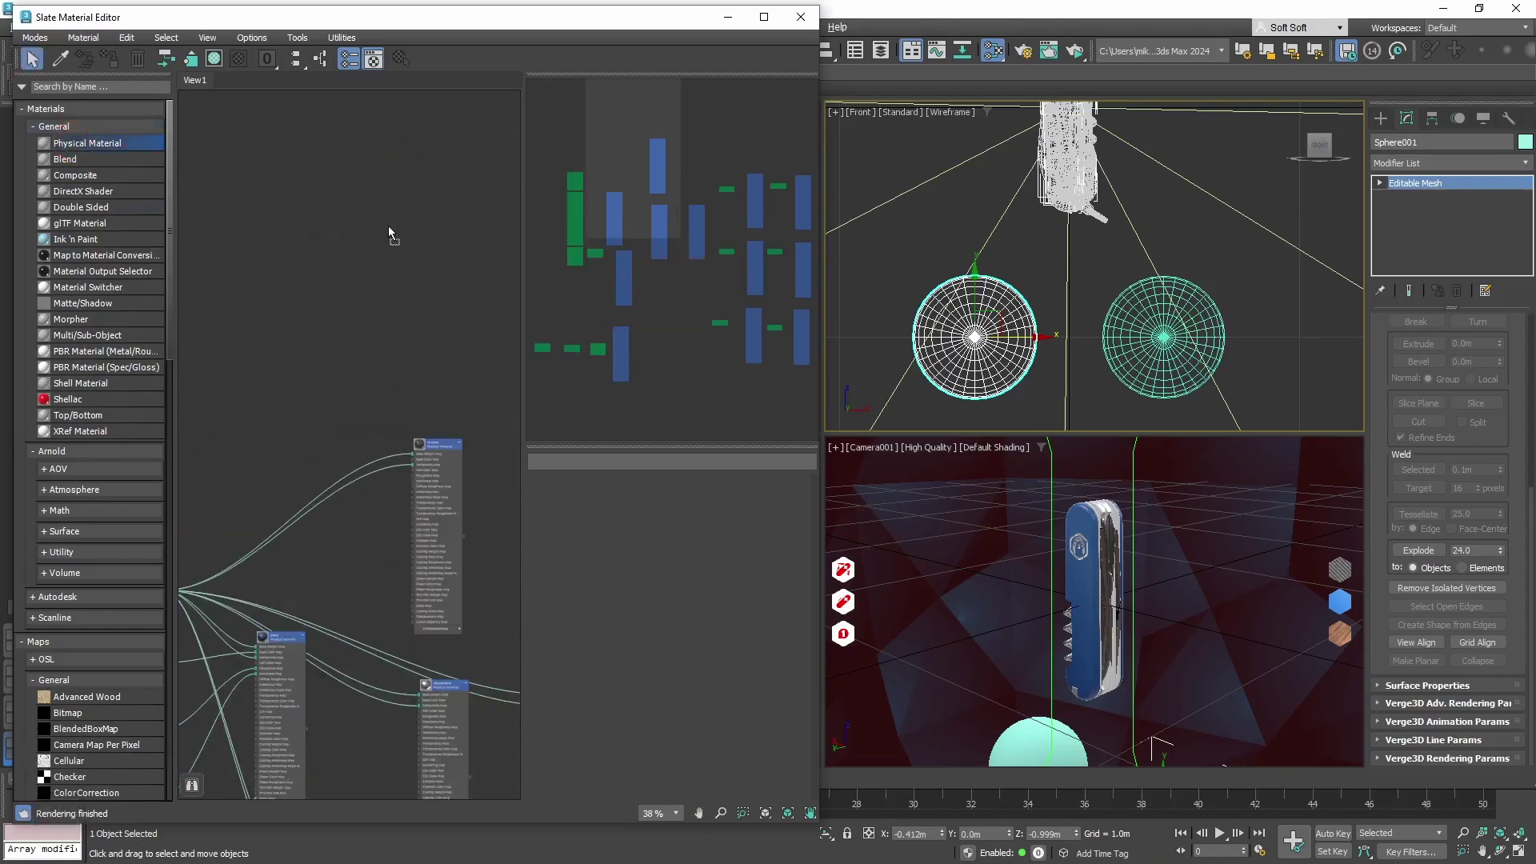
Add a Physical Material named 'woood', then open the Swiss Army Knife folder from App Manager.
left_click_drag(423, 225, 424, 227)
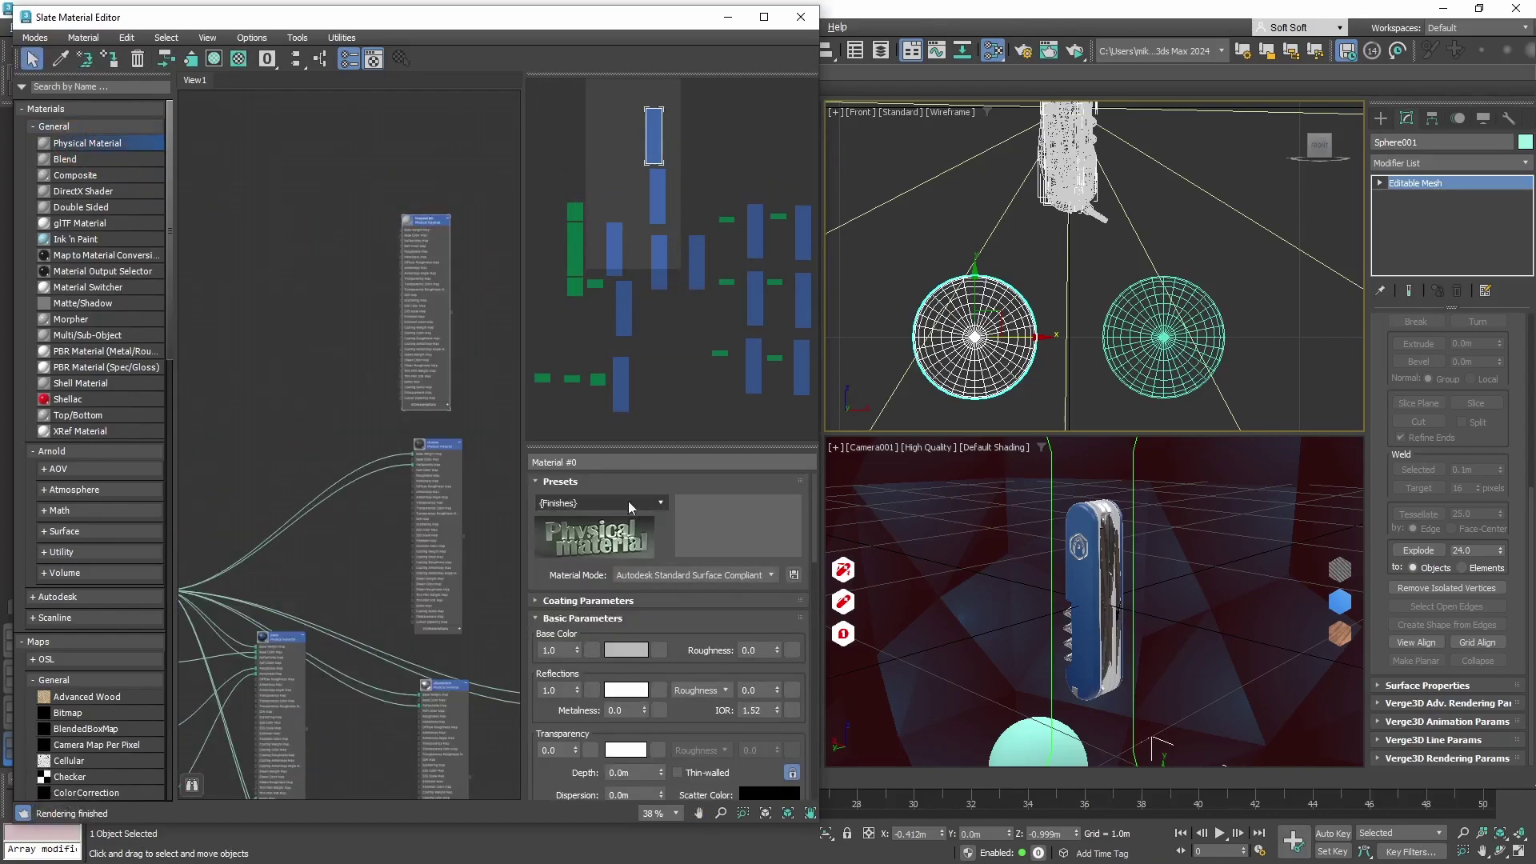
left_click_drag(600, 464, 461, 450)
type("woood")
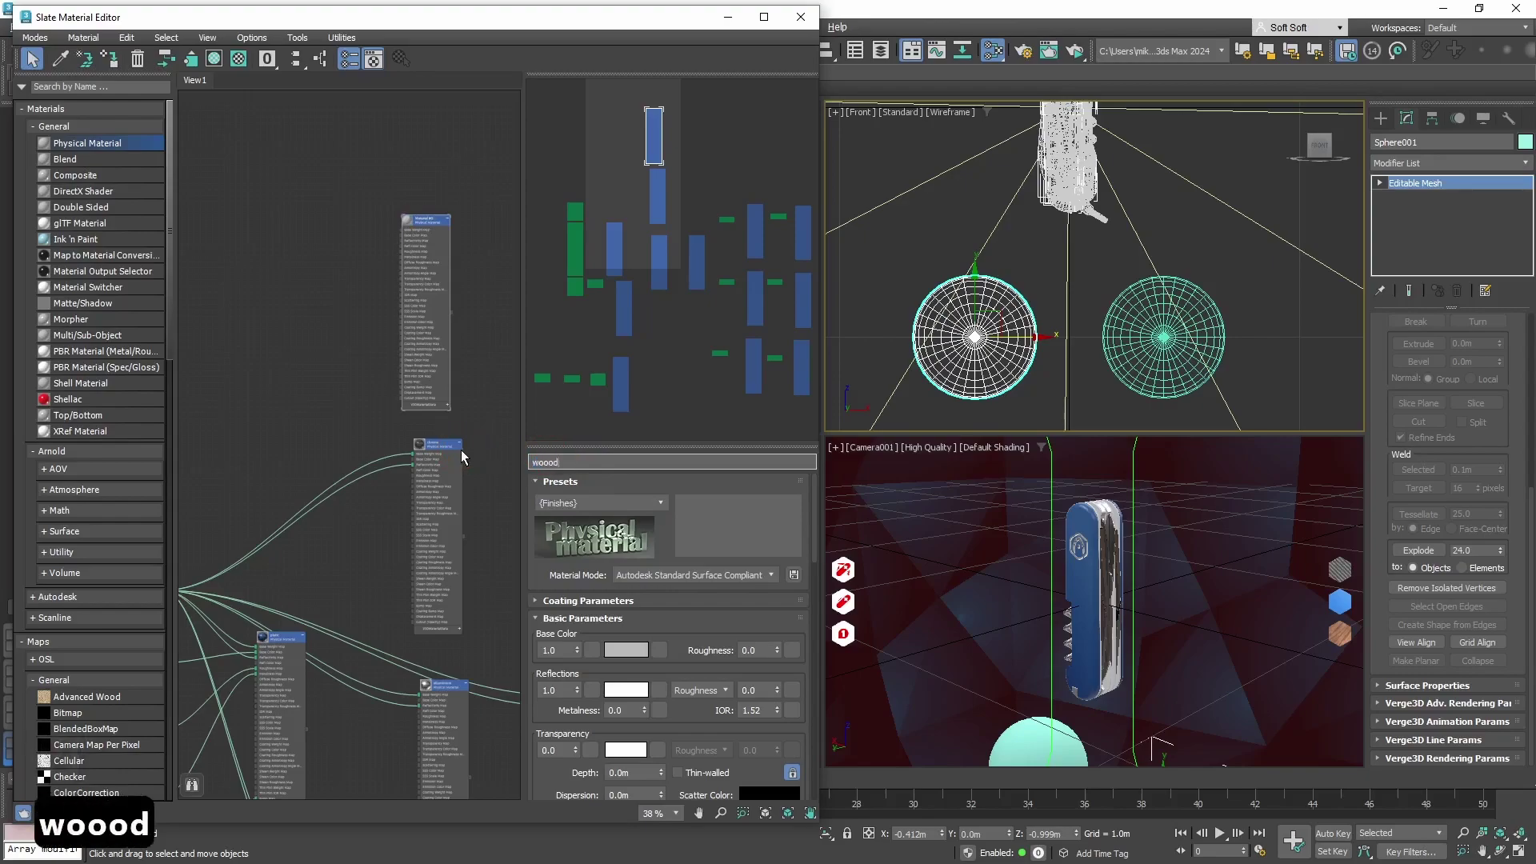
key("Return")
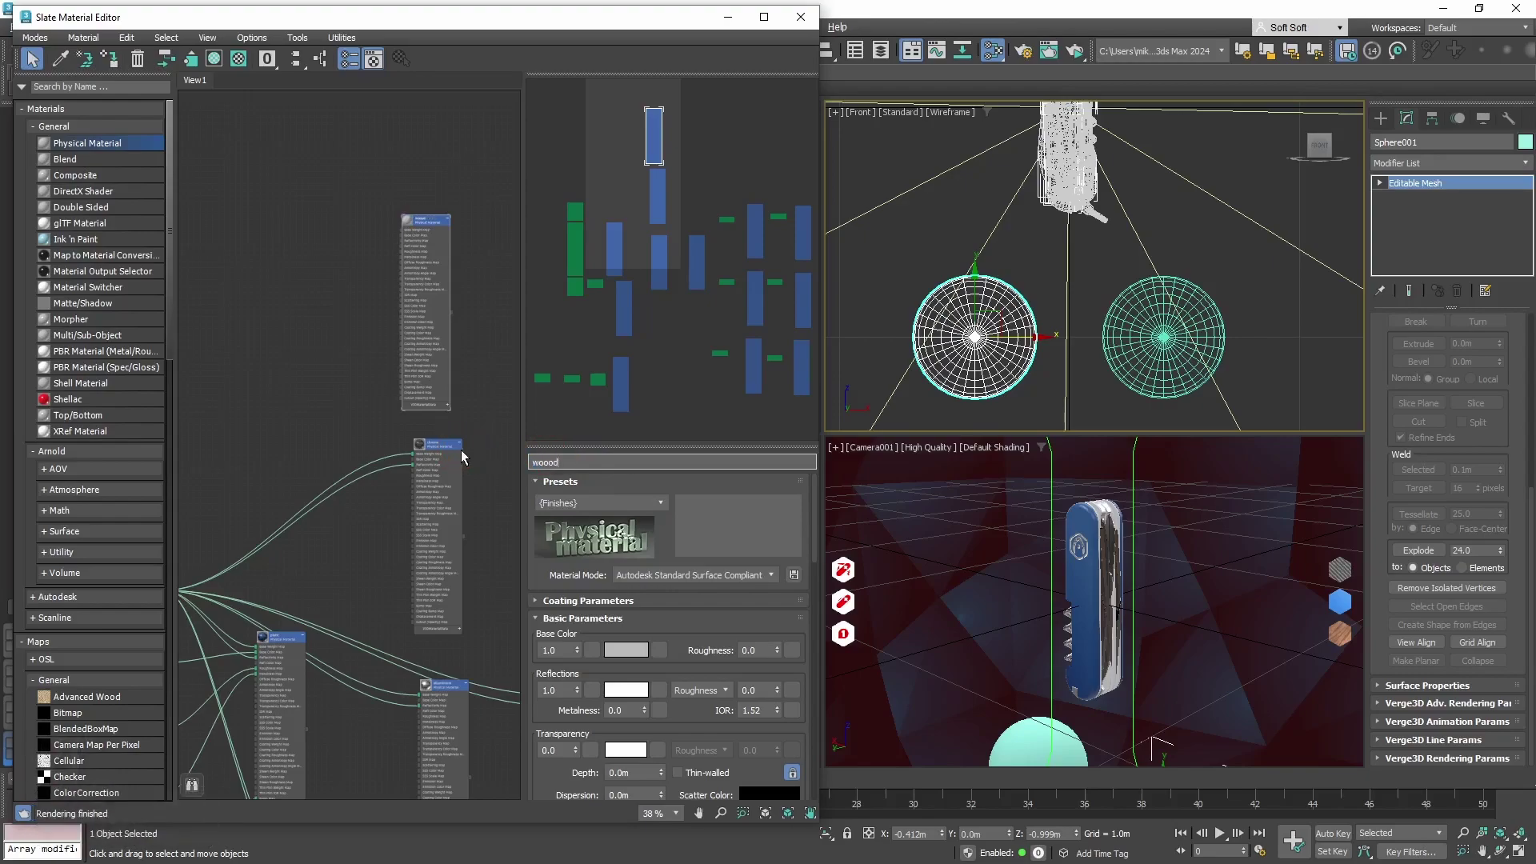
left_click(306, 333)
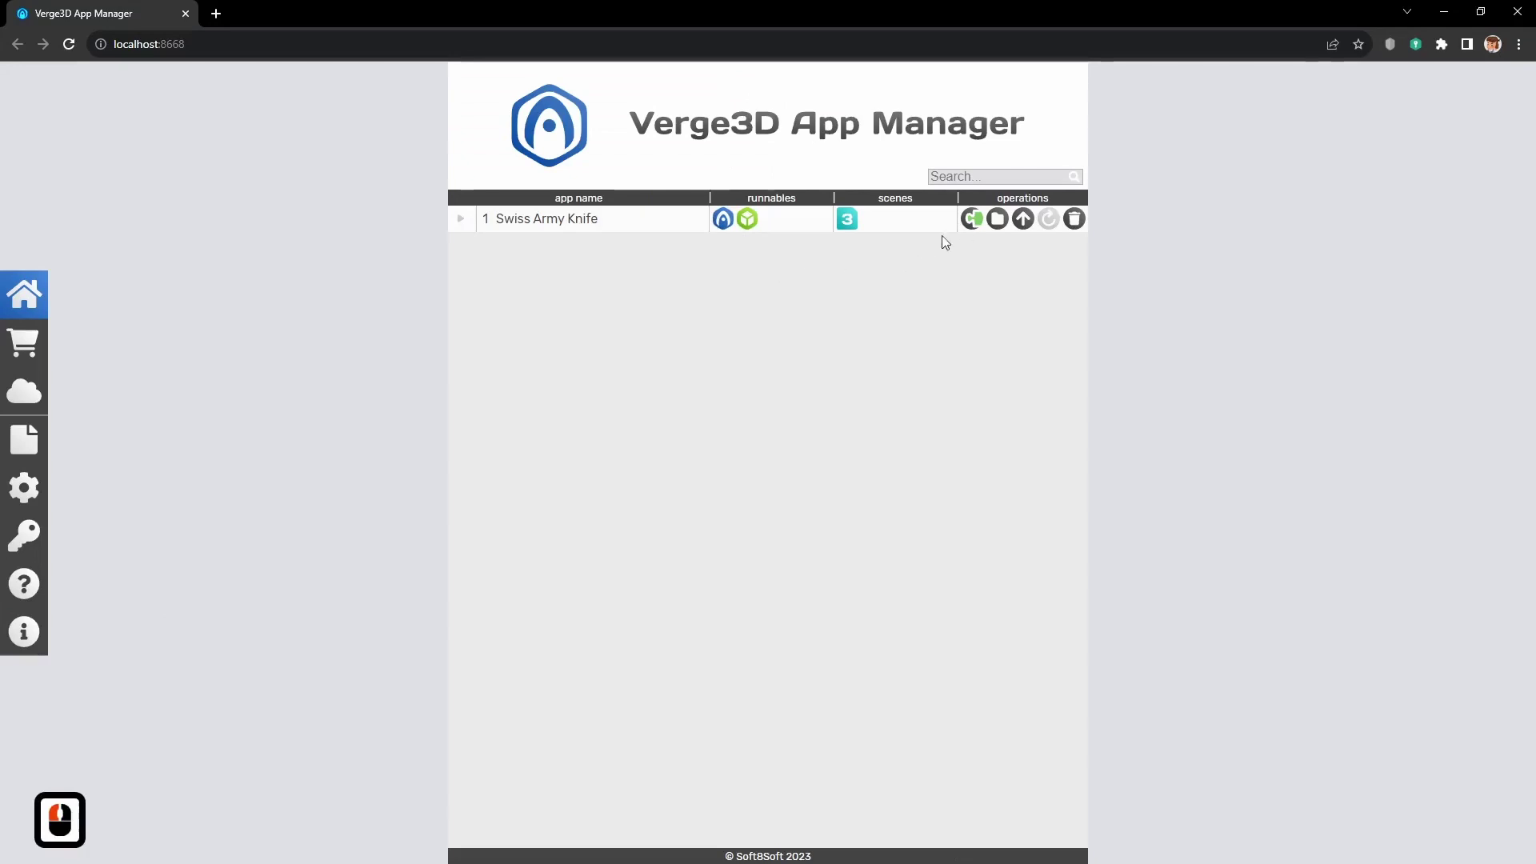
left_click(997, 218)
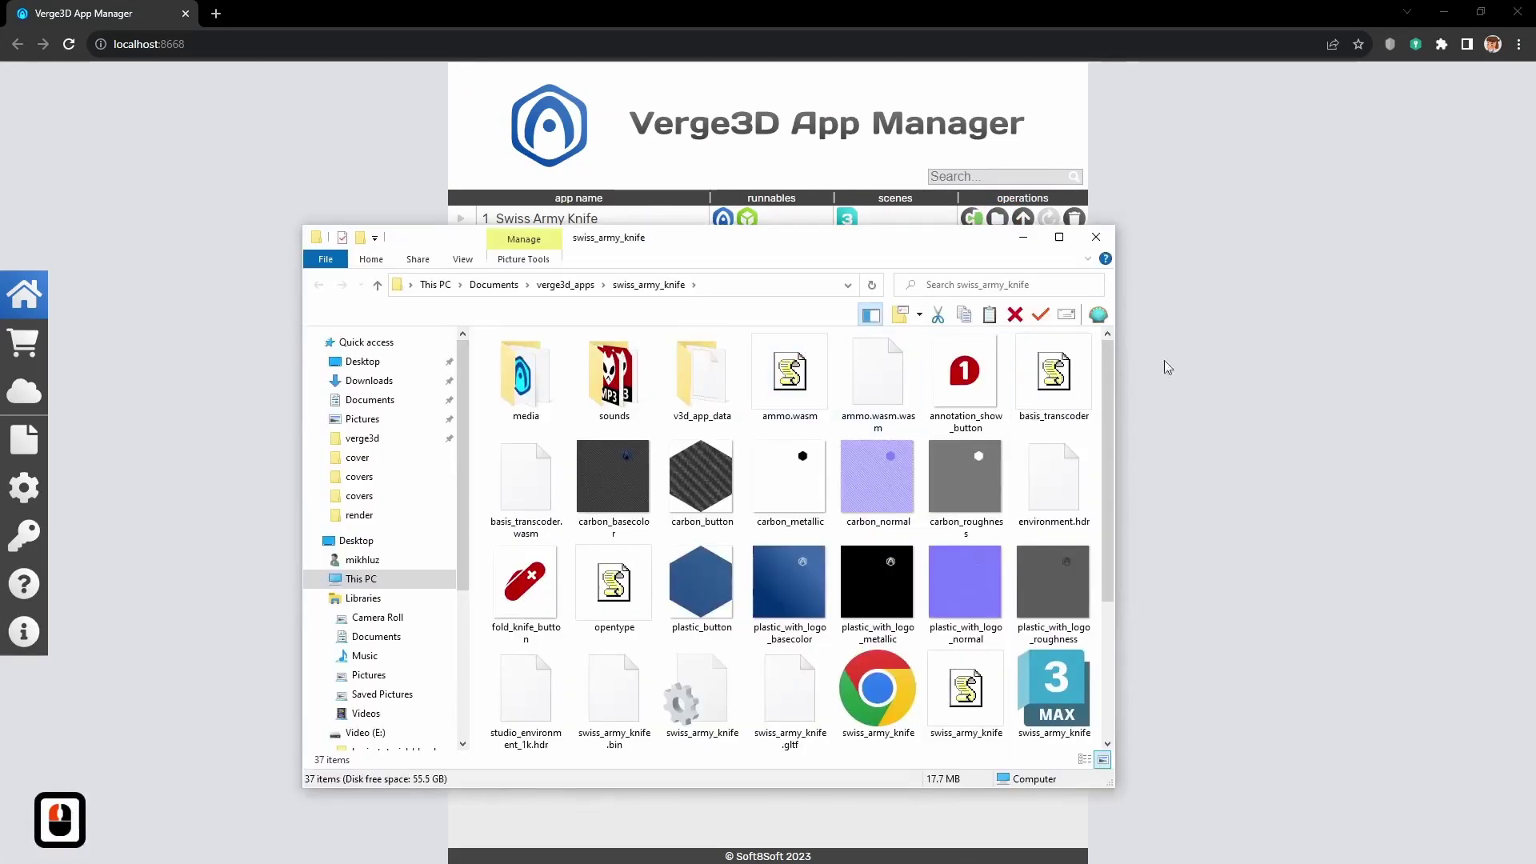
Drag the wood_with_logo basecolor-through-roughness images into the Slate view as bitmap nodes.
left_click(1445, 14)
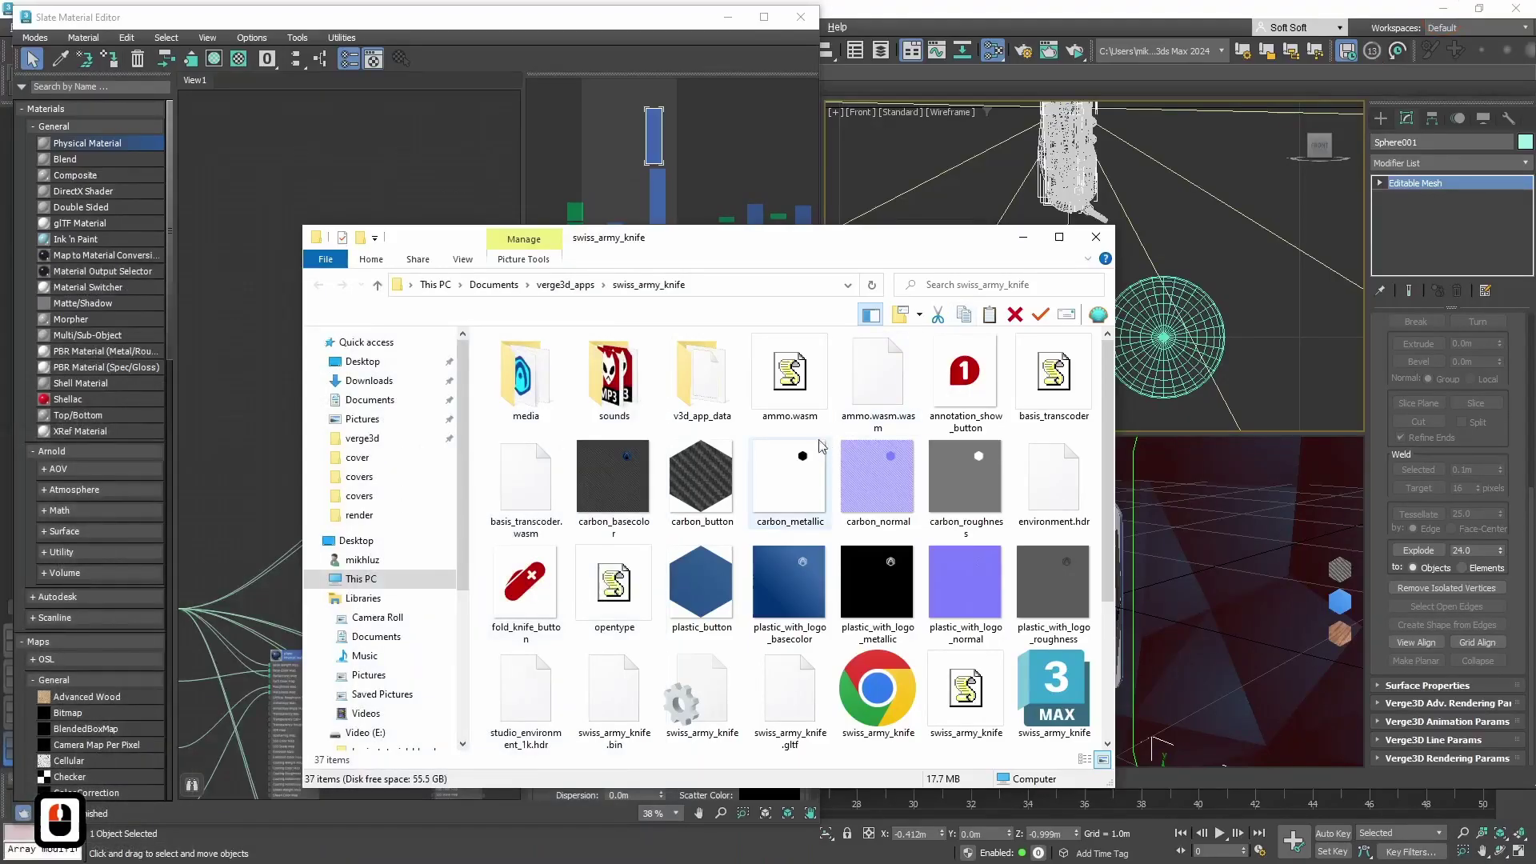
left_click_drag(824, 244, 983, 142)
scroll(1203, 479, "down", 7)
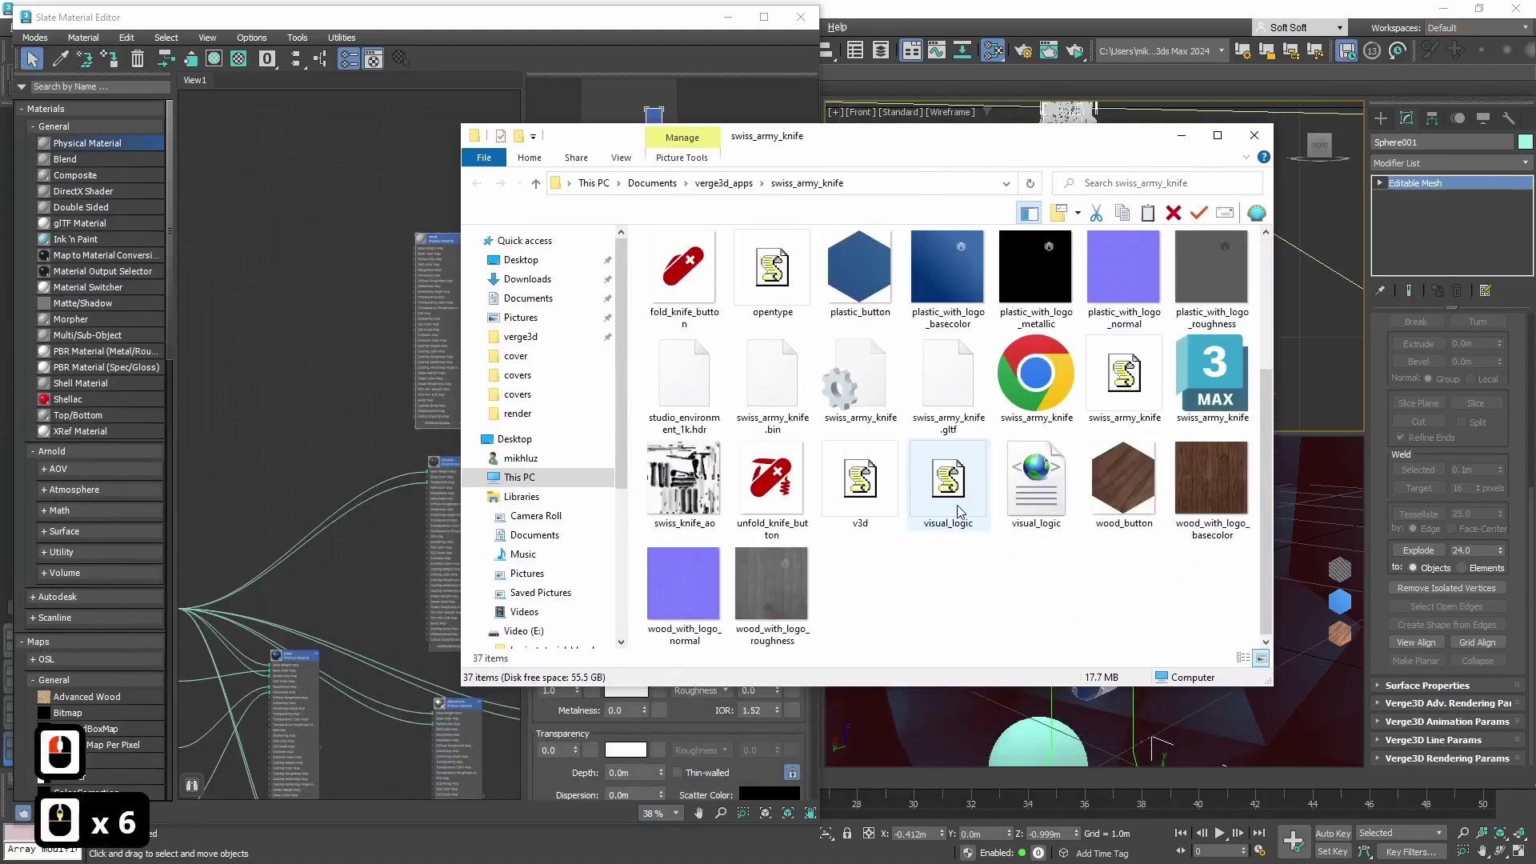
left_click(1203, 480)
left_click(771, 584, "shift")
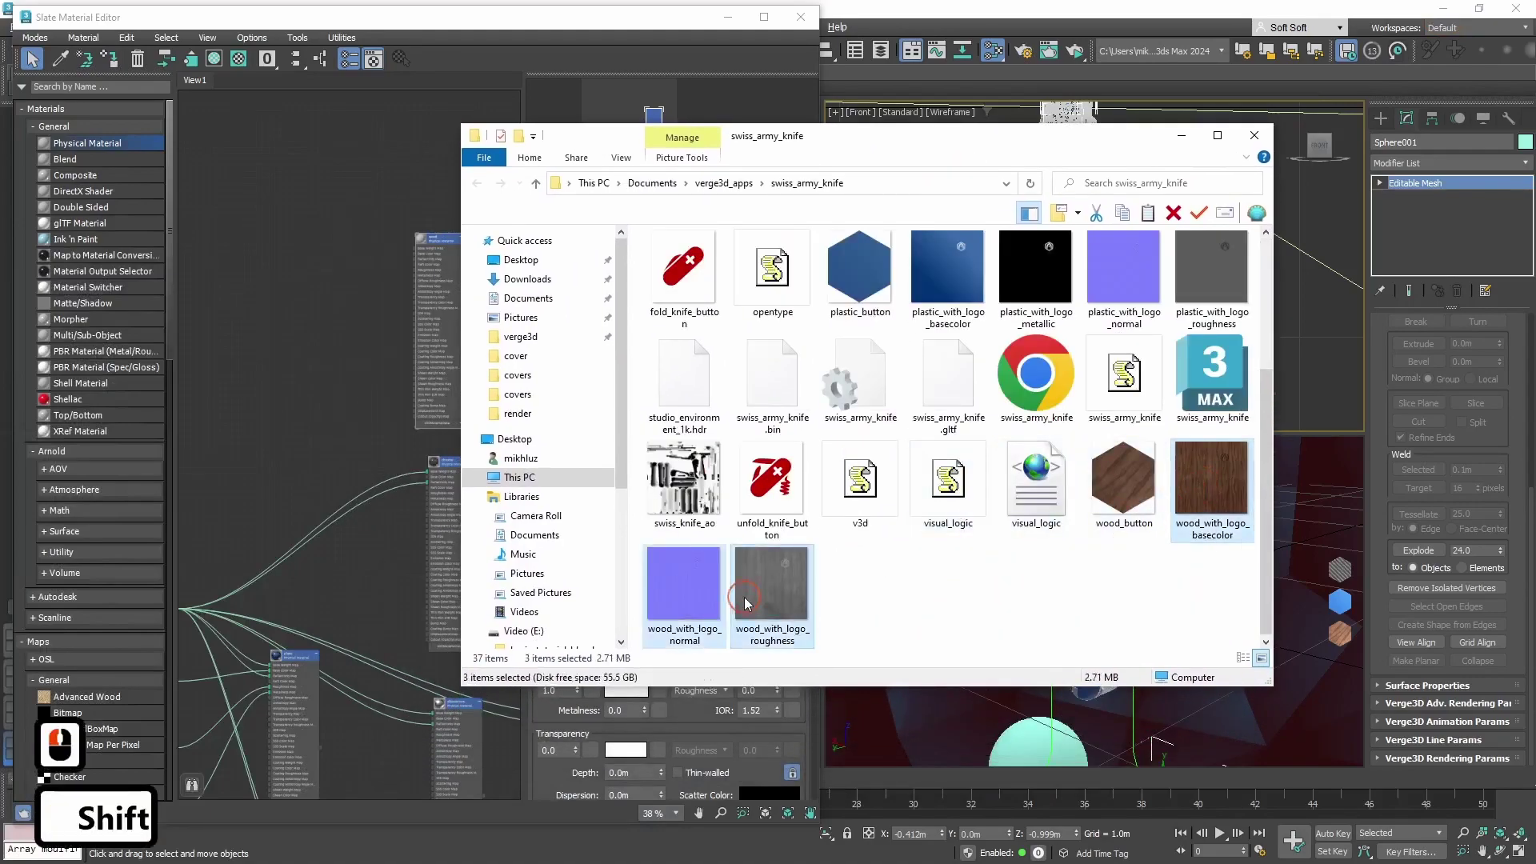
left_click_drag(790, 594, 320, 449)
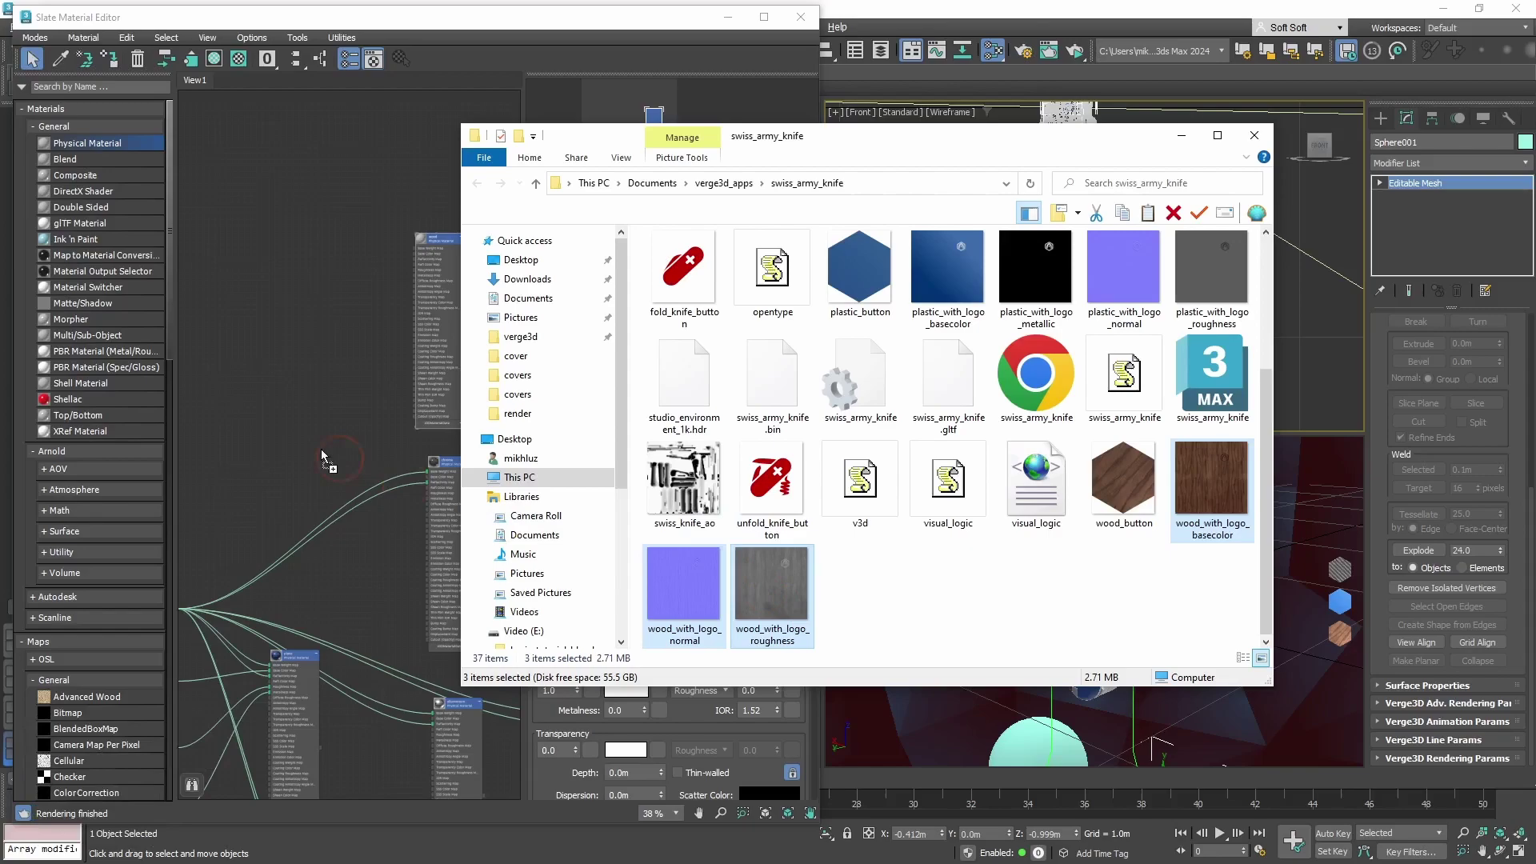
left_click_drag(241, 302, 241, 300)
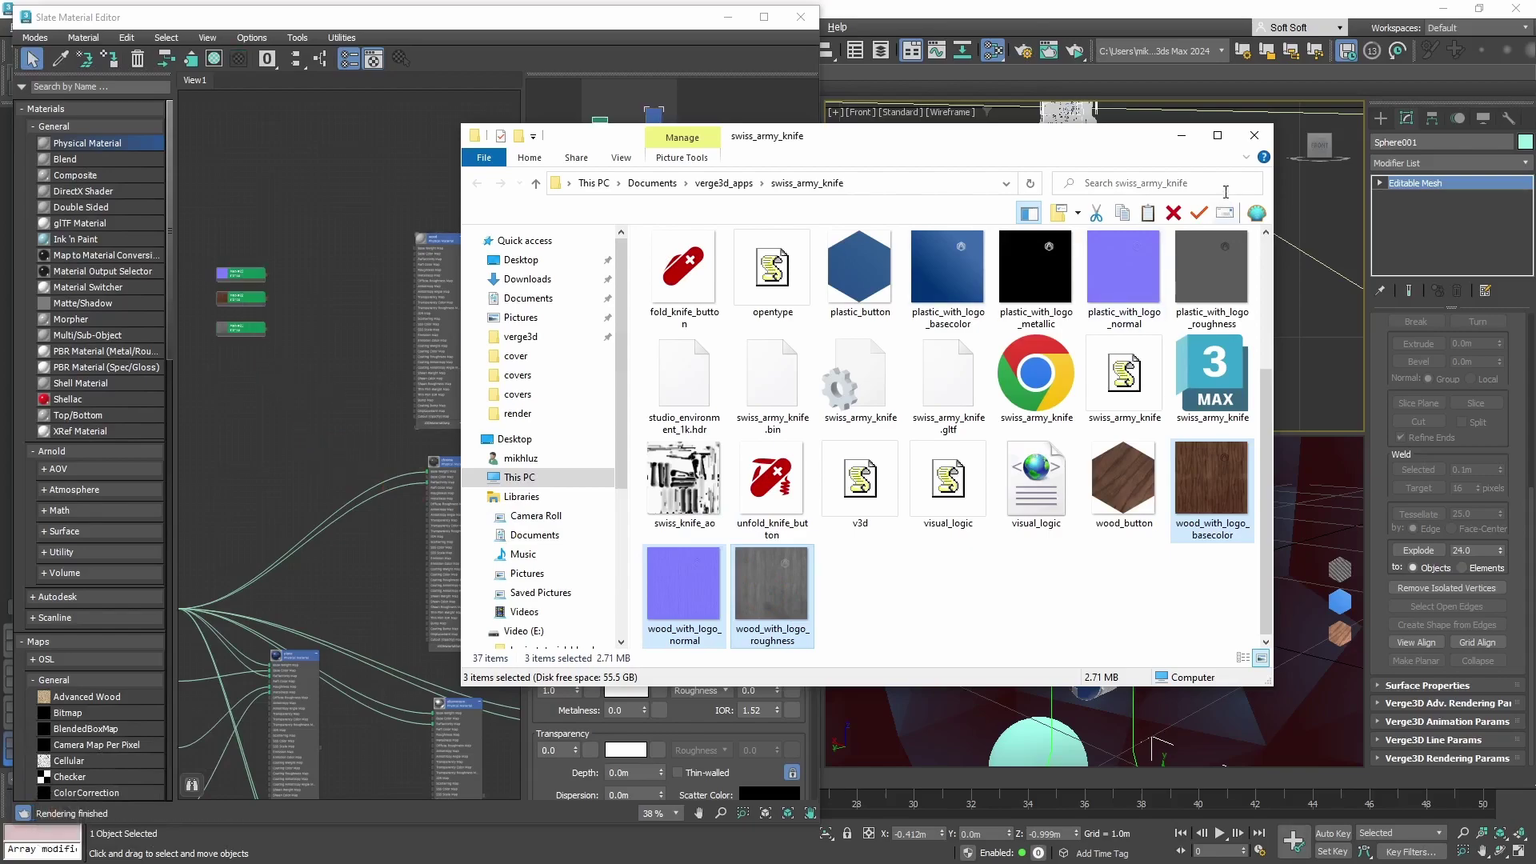
left_click(1183, 135)
Wire Map #22 into the wood material's Base Color Map and arrange Maps #21–#23.
middle_click_drag(340, 208, 439, 243)
scroll(380, 320, "up", 2)
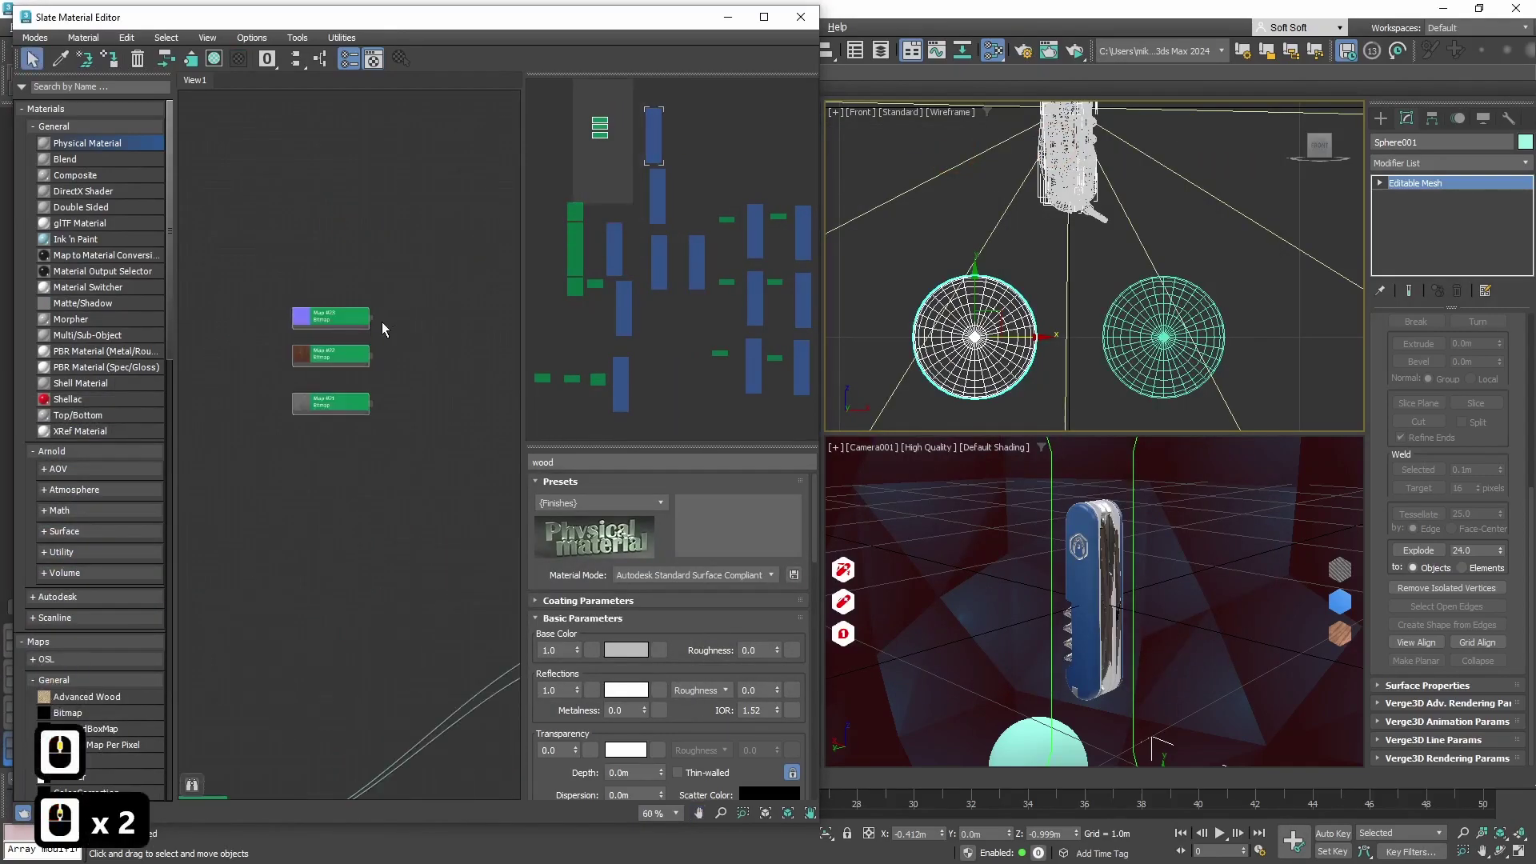
middle_click_drag(340, 327, 348, 459)
mouse_move(348, 461)
left_mouse_down()
mouse_move(349, 332)
mouse_move(375, 399)
mouse_move(339, 478)
left_mouse_up()
left_click(425, 343)
middle_click_drag(339, 478, 211, 500)
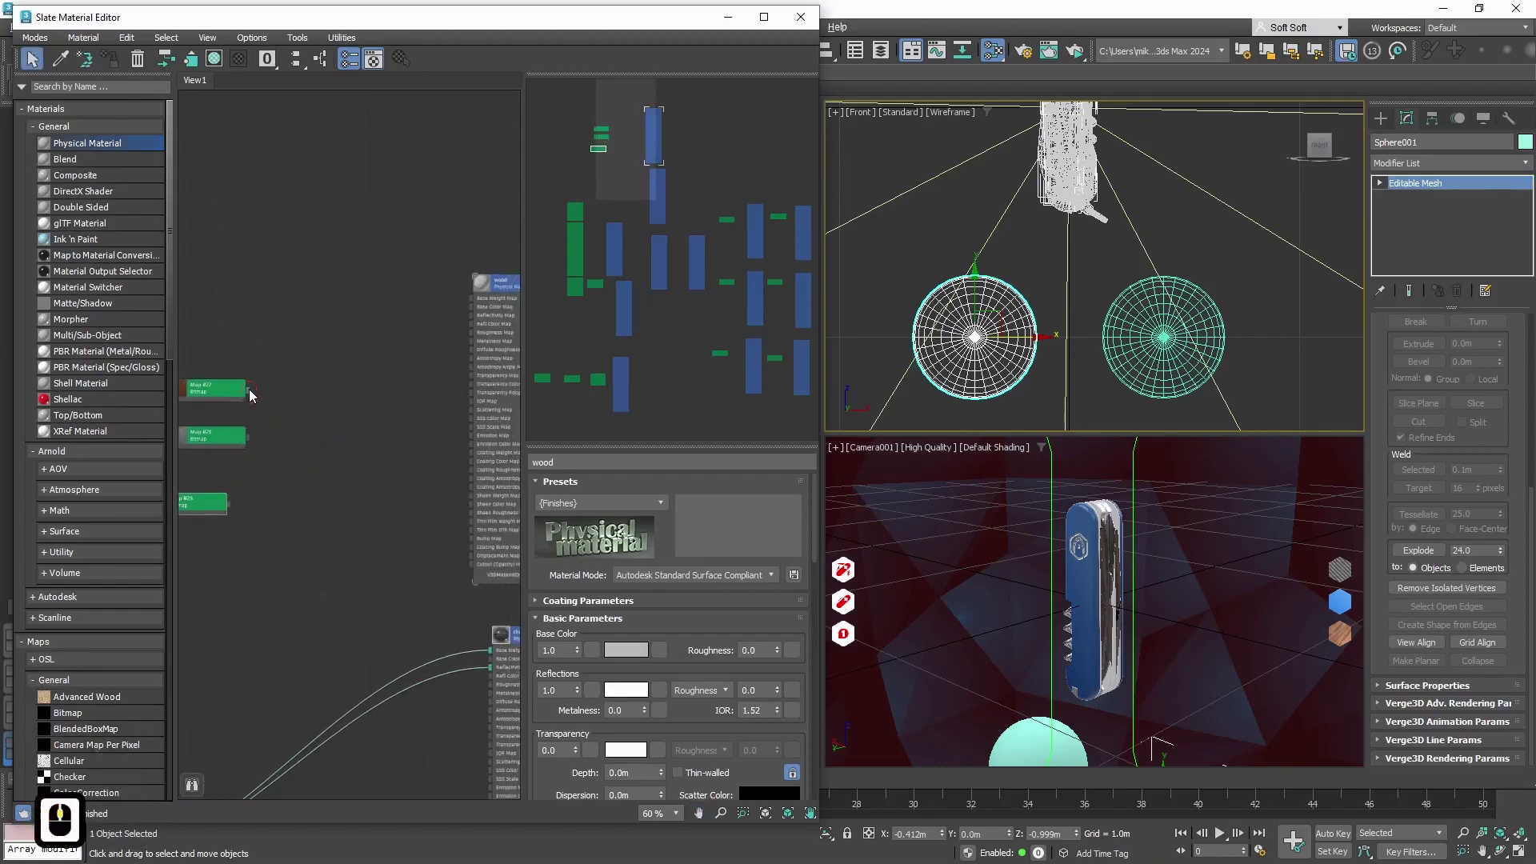
left_click_drag(248, 389, 474, 305)
left_click_drag(242, 395, 331, 318)
left_click_drag(235, 432, 321, 387)
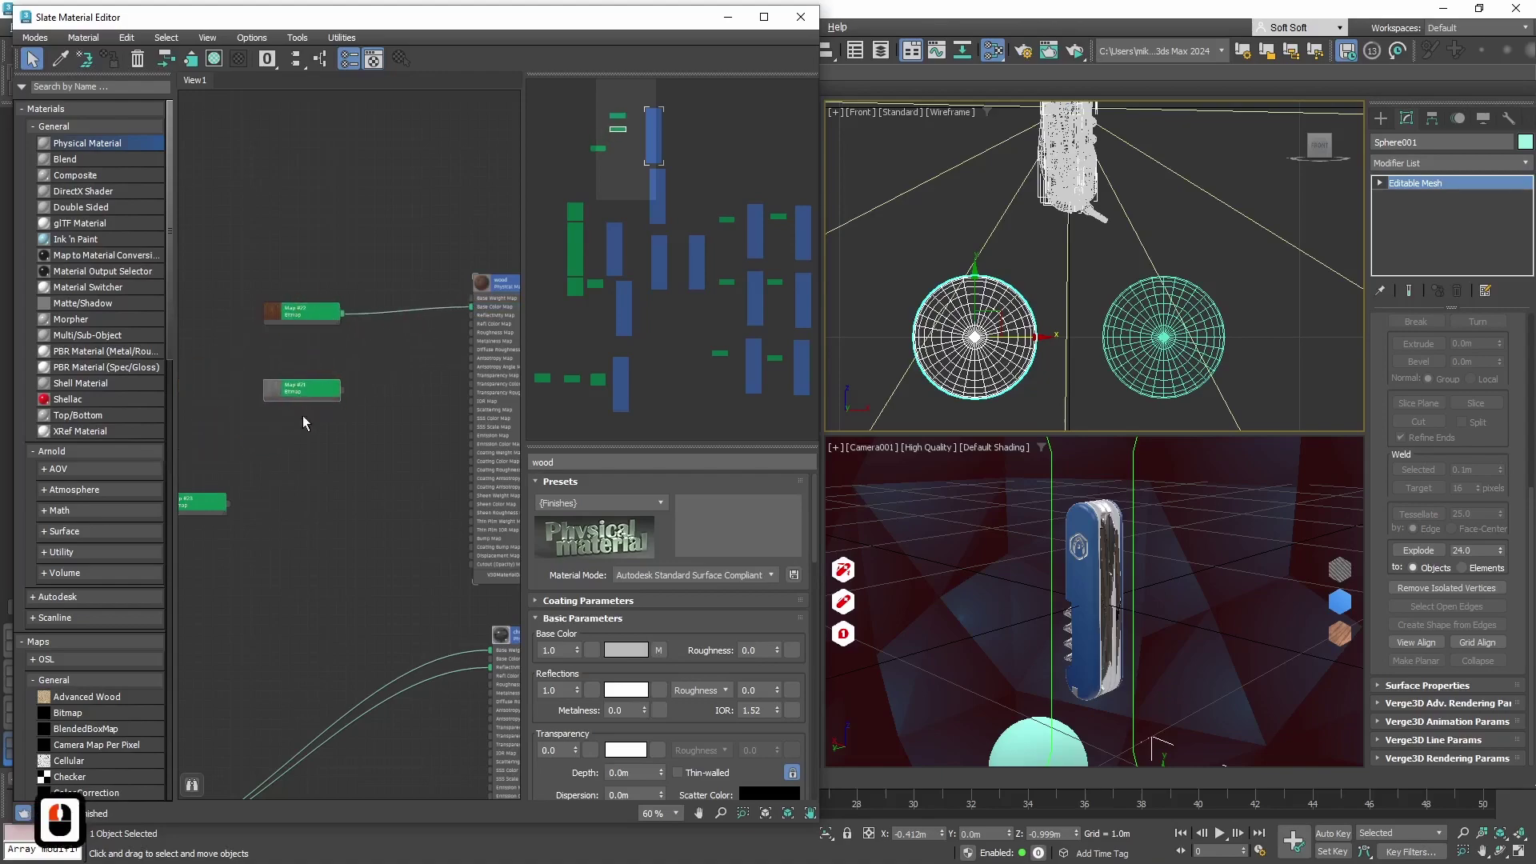
left_click_drag(203, 507, 284, 527)
Add a Normal Bump node and route the wood normal map through it.
left_click(101, 86)
type("nor")
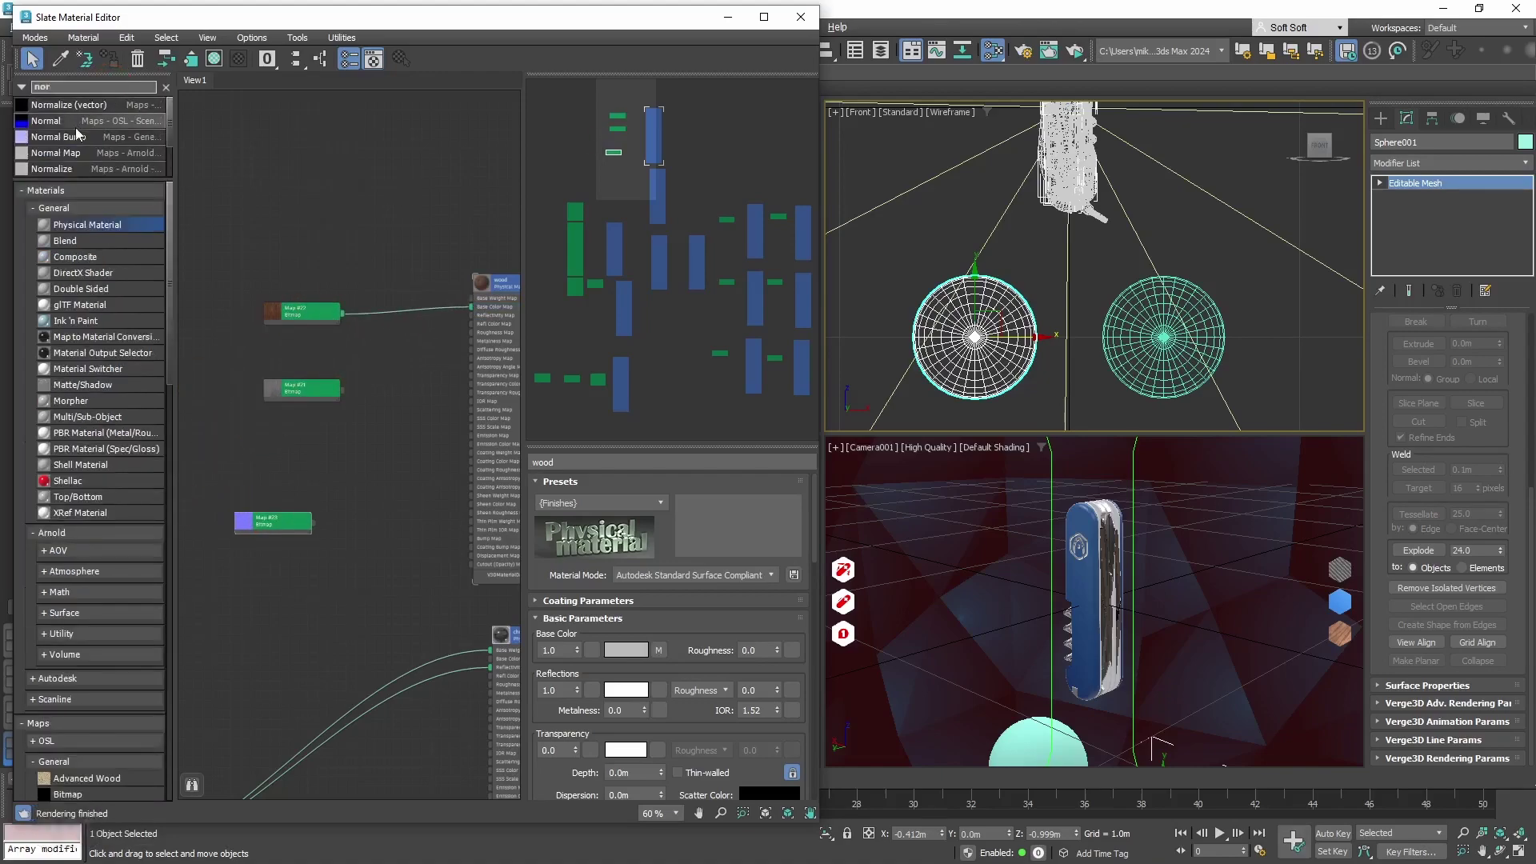
left_click_drag(78, 138, 471, 538)
scroll(317, 431, "up", 1)
middle_click_drag(317, 432, 272, 479)
Reload the roughness (Map #21) and normal (Map #23) images with gamma override enabled.
double_click(268, 432)
double_click(683, 684)
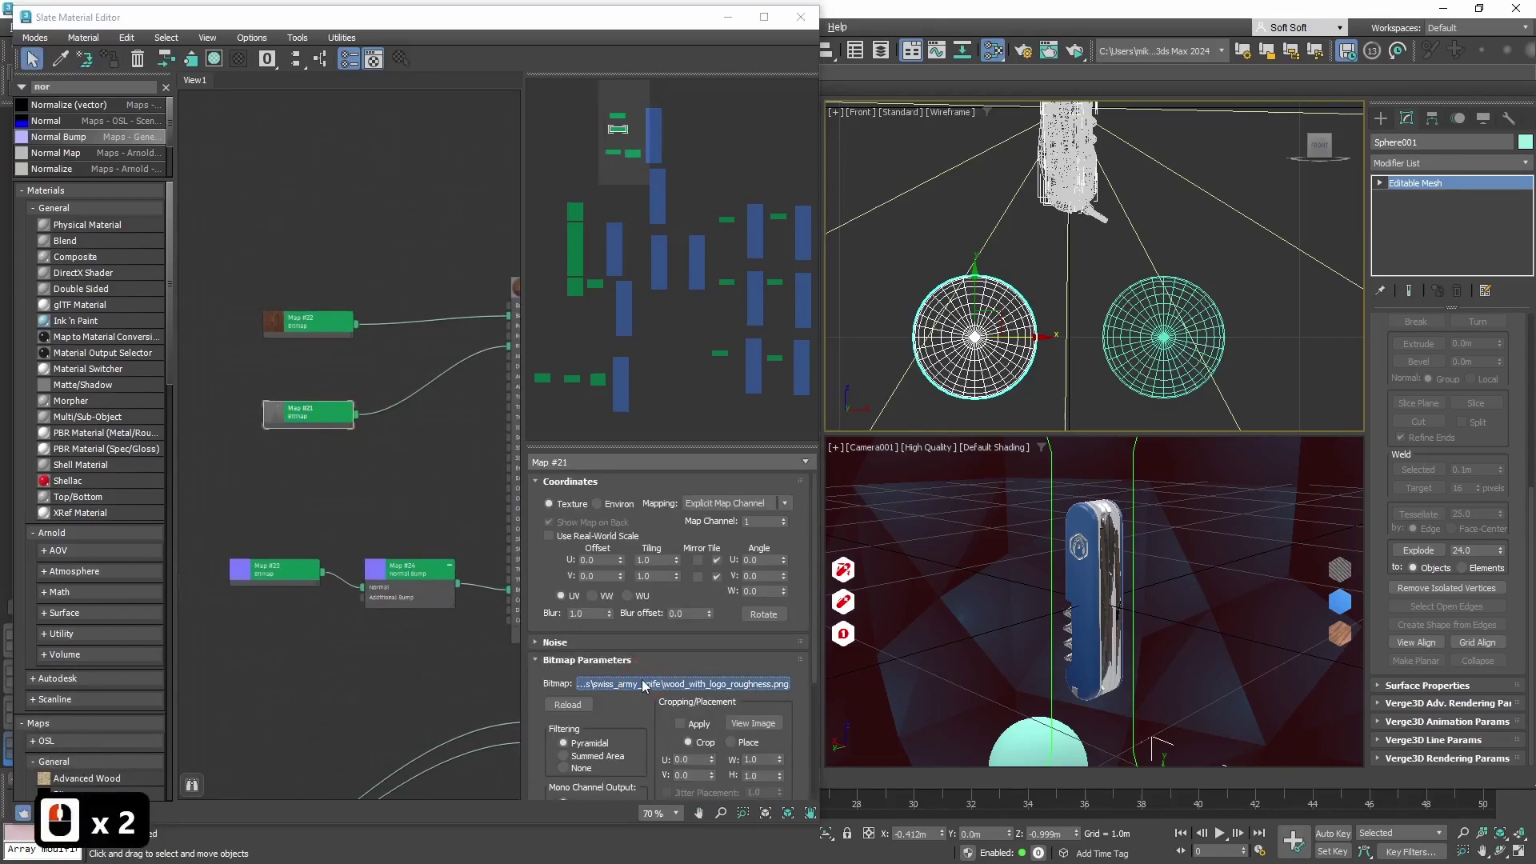
left_click(294, 614)
left_click(744, 508)
middle_click_drag(305, 595, 290, 546)
double_click(290, 548)
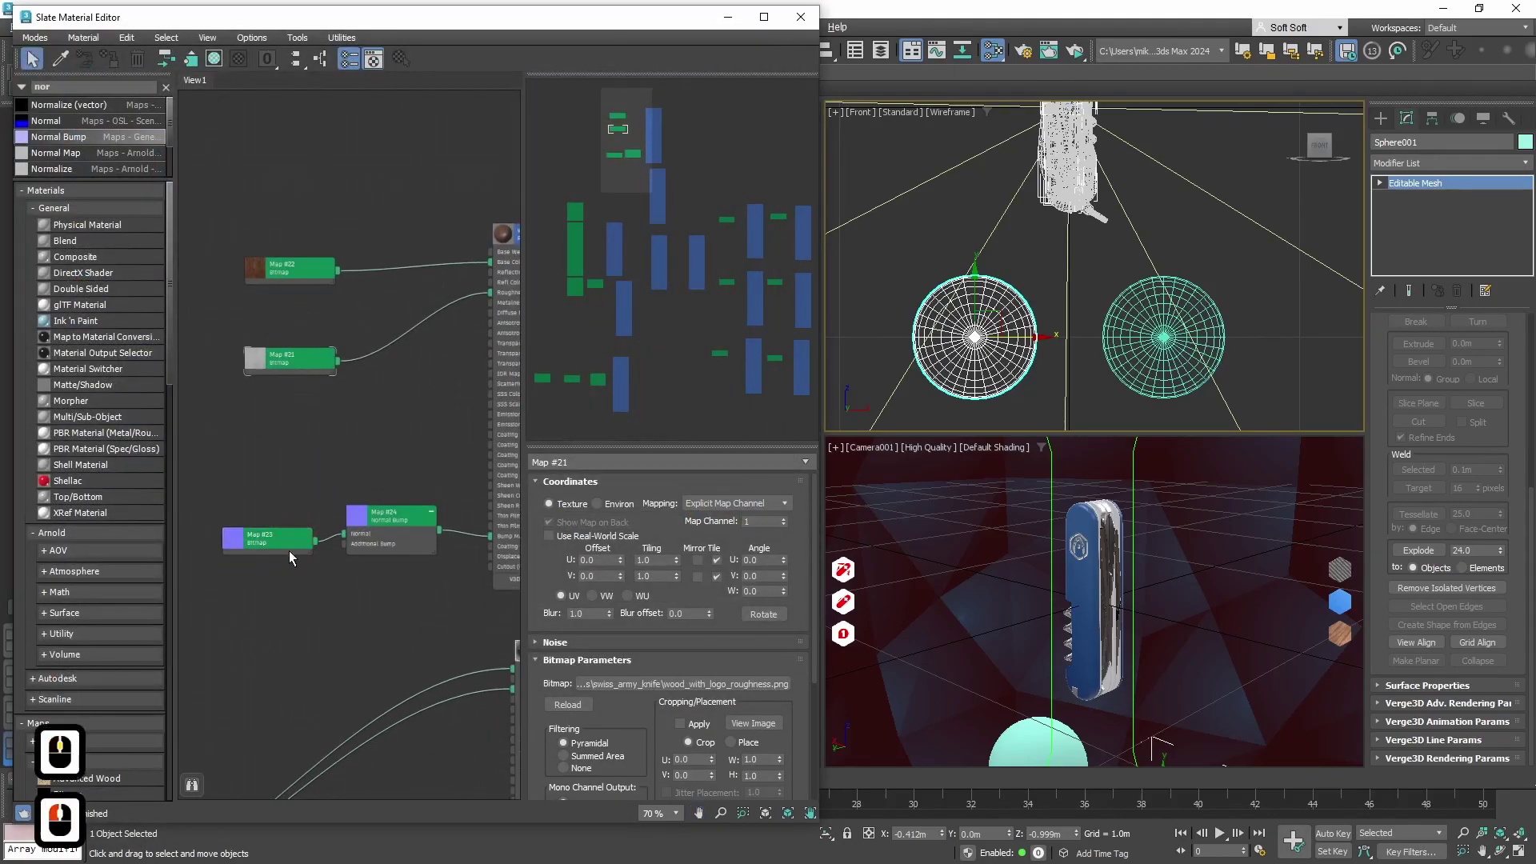
left_click(694, 685)
left_click(294, 615)
left_click(753, 507)
Set the wood material's bump amount to 1.0 and apply it to the selected sphere.
middle_click_drag(379, 465, 348, 484)
double_click(498, 255)
left_click_drag(814, 542, 813, 643)
left_click_drag(657, 651, 568, 642)
type("1")
key("Return")
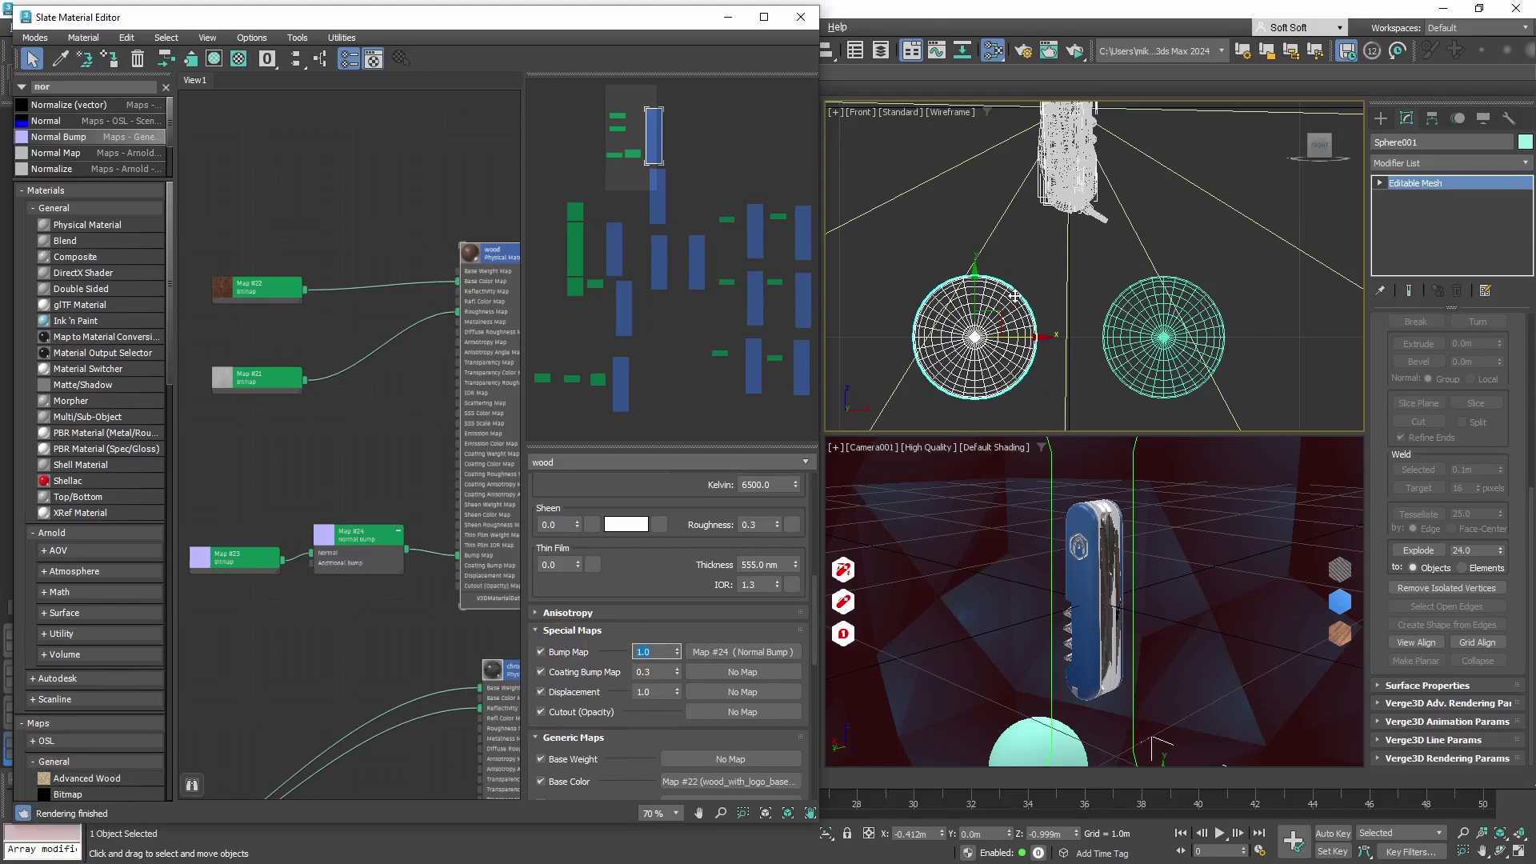
left_click(111, 61)
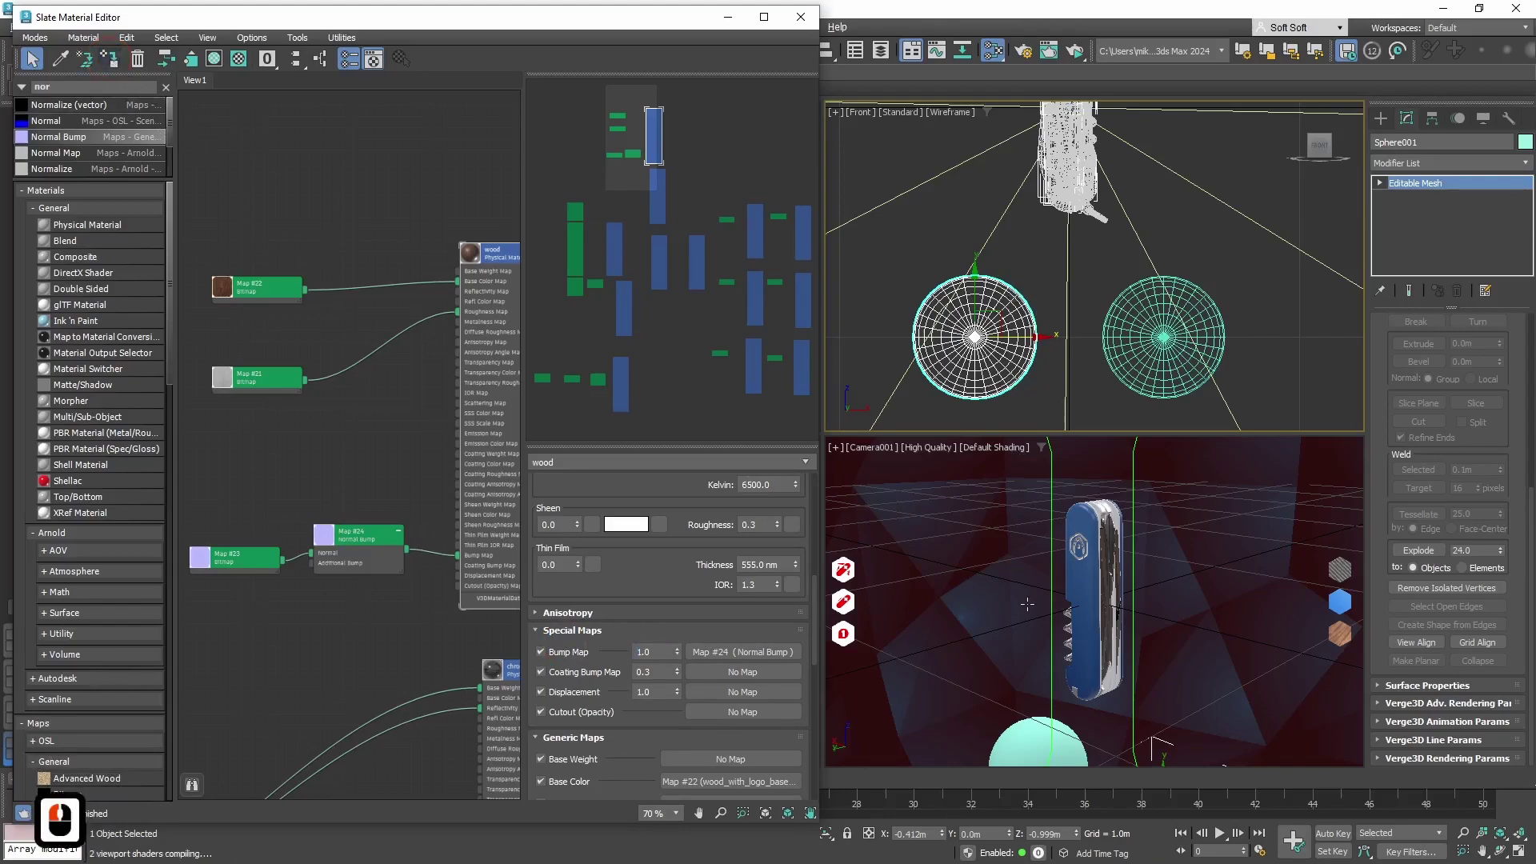
Add a second Physical Material node and name it carbon.
middle_click_drag(297, 183, 194, 270)
middle_click_drag(436, 247, 187, 252)
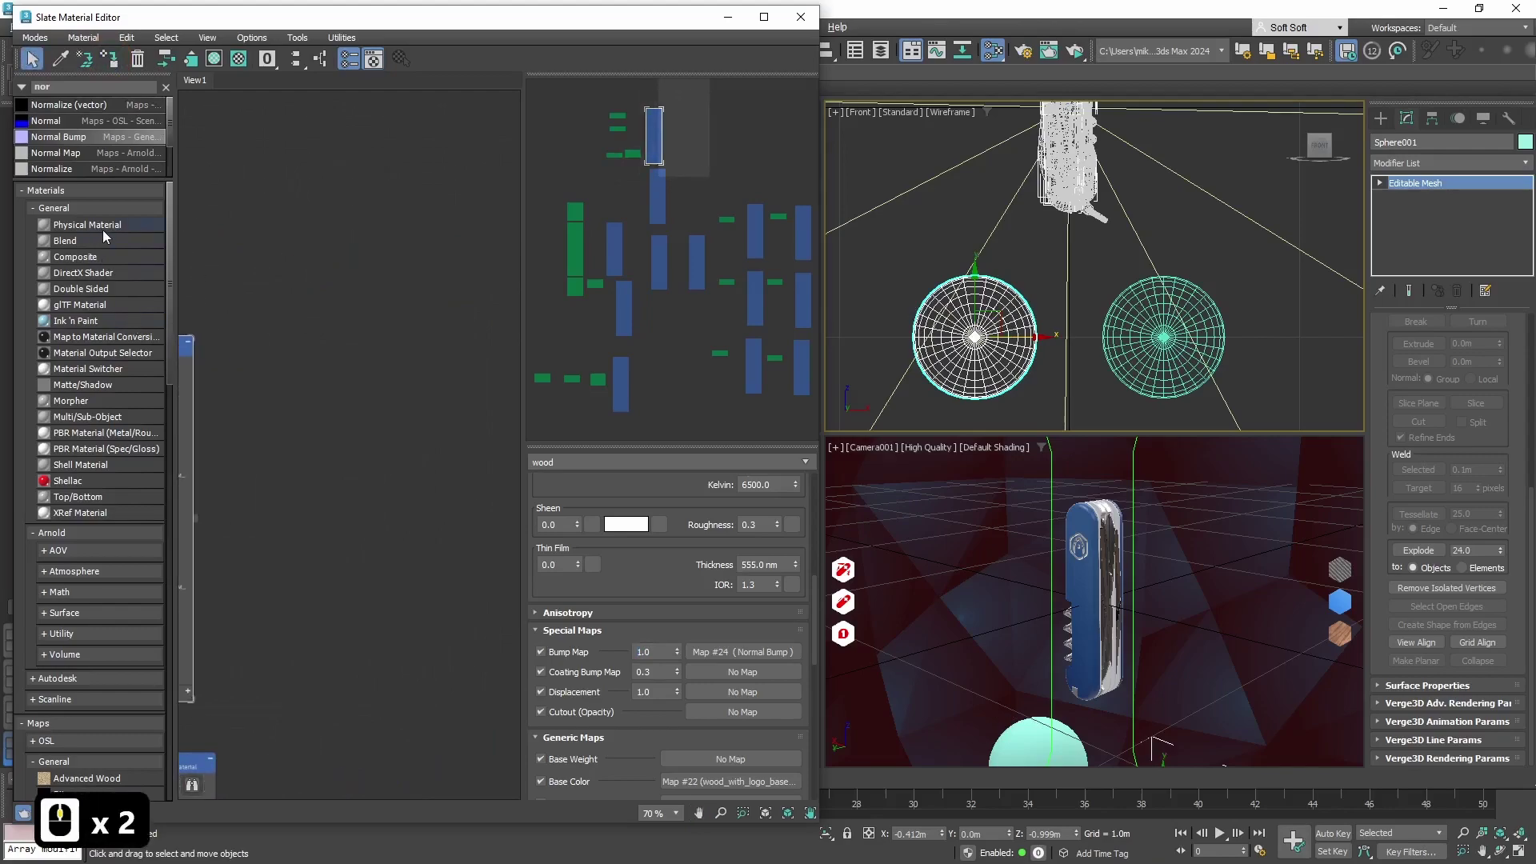
middle_click_drag(424, 287, 284, 261)
left_click(80, 224)
left_click_drag(83, 229, 452, 352)
double_click(452, 348)
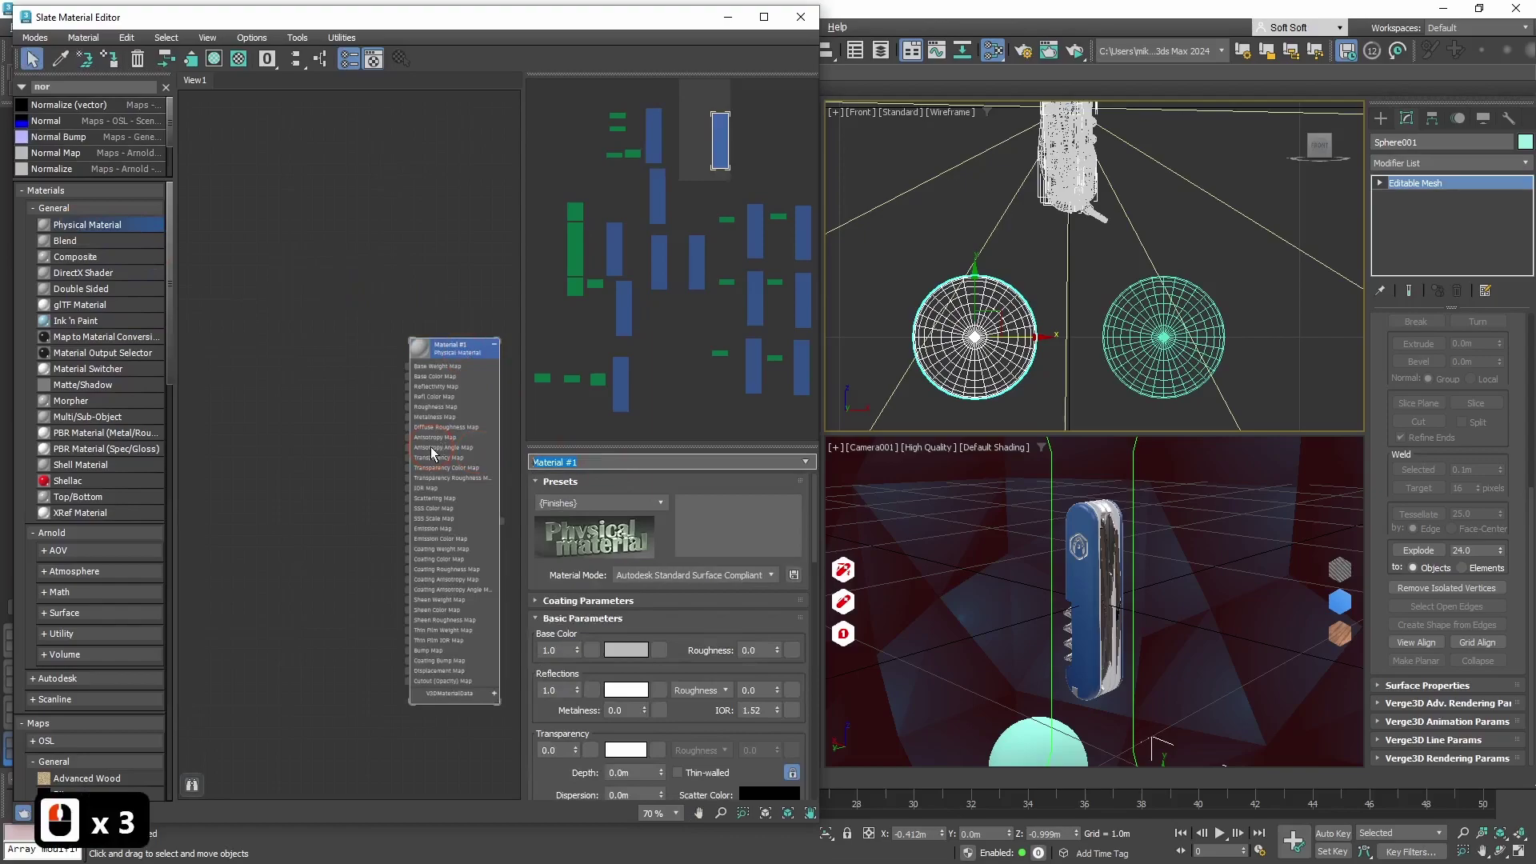
type("carbon")
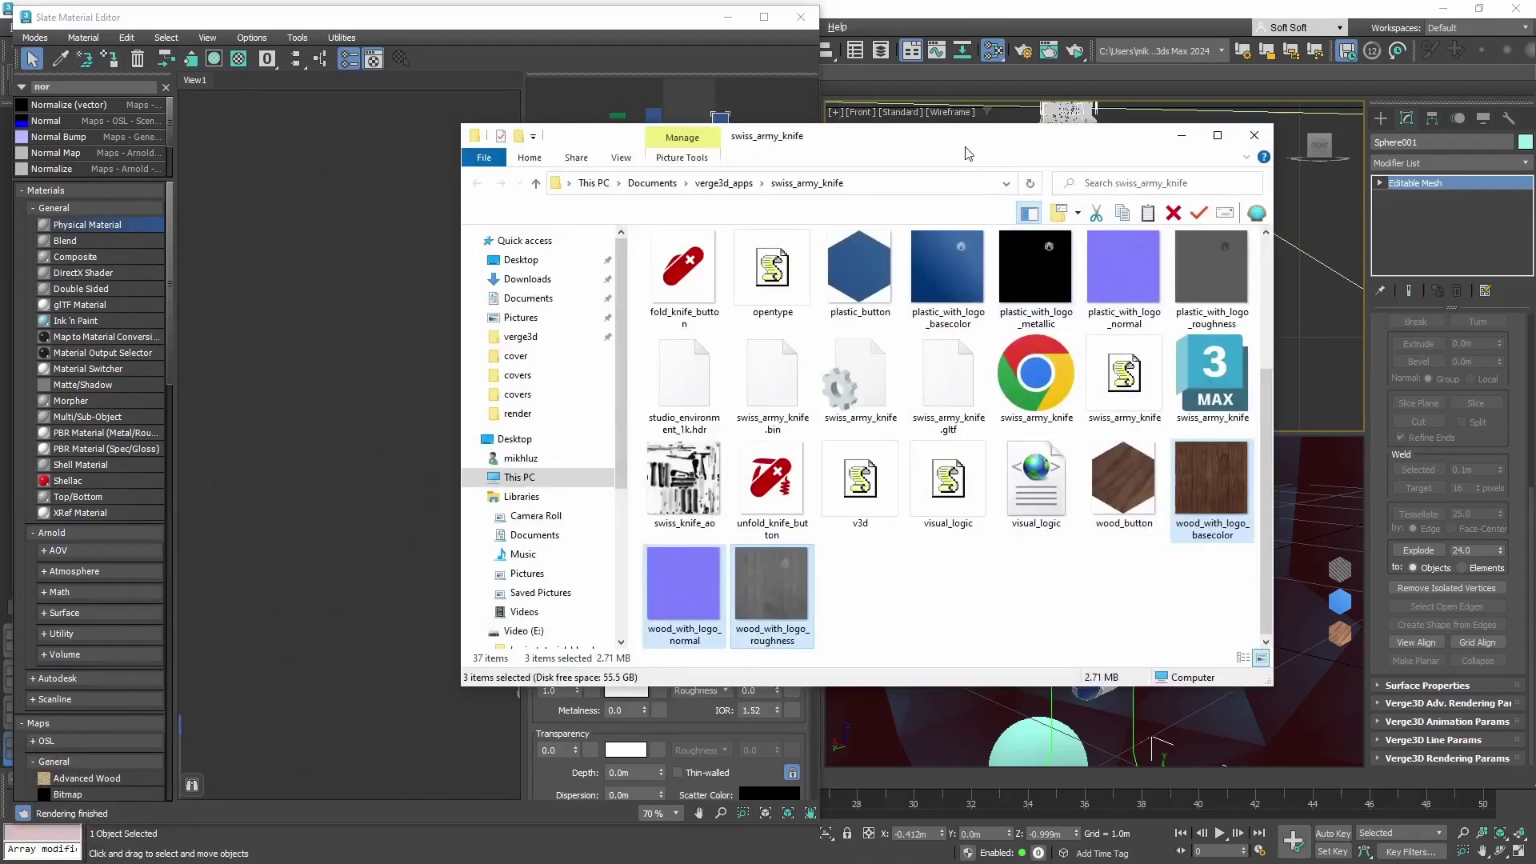
Select carbon_basecolor, carbon_metallic and carbon_roughness images in the app folder.
left_click_drag(965, 143, 1019, 169)
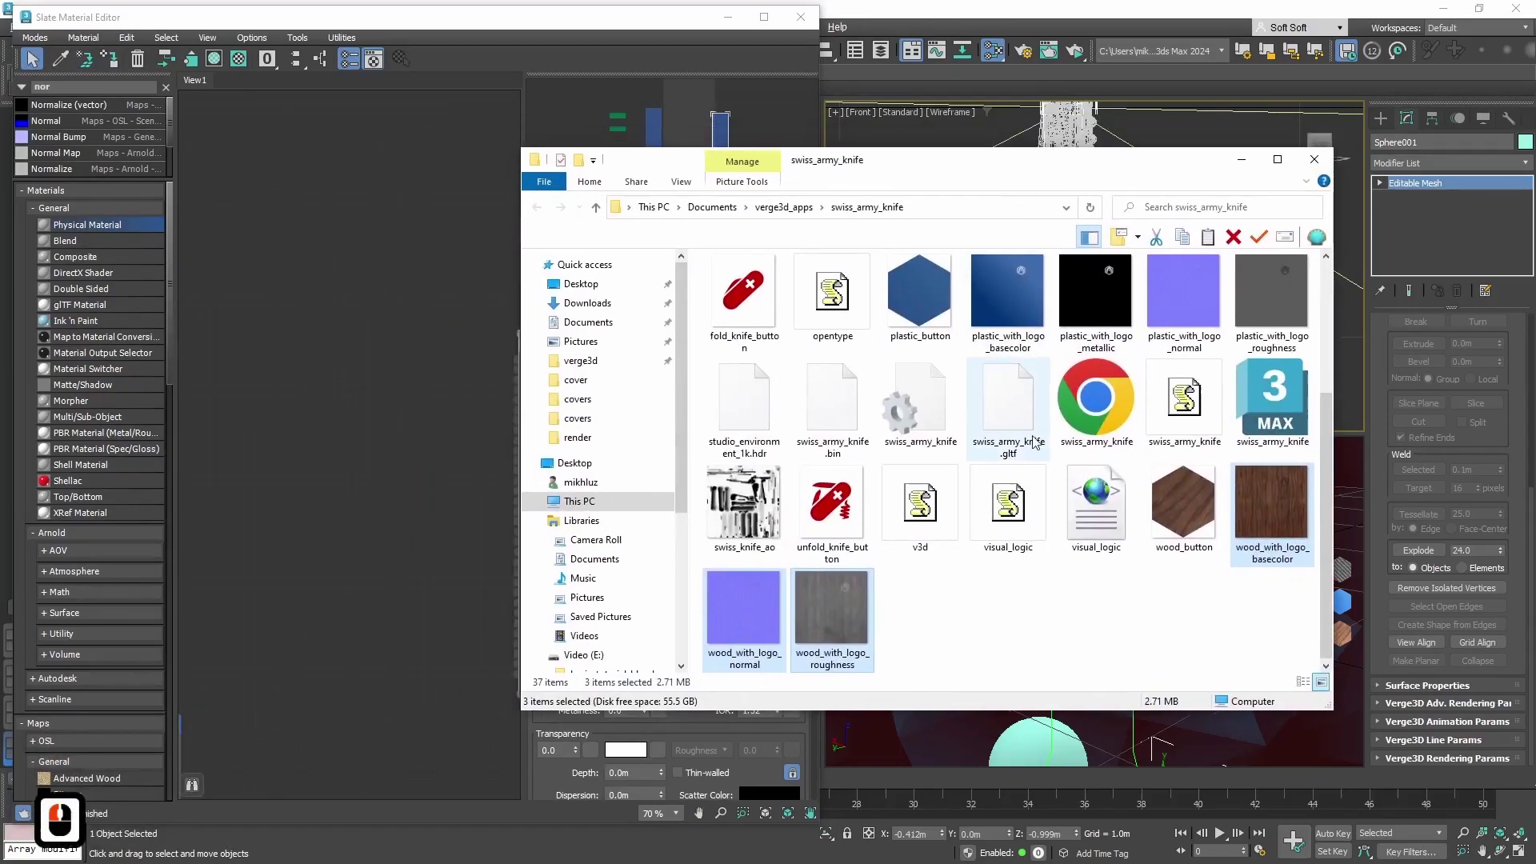
scroll(1036, 438, "up", 8)
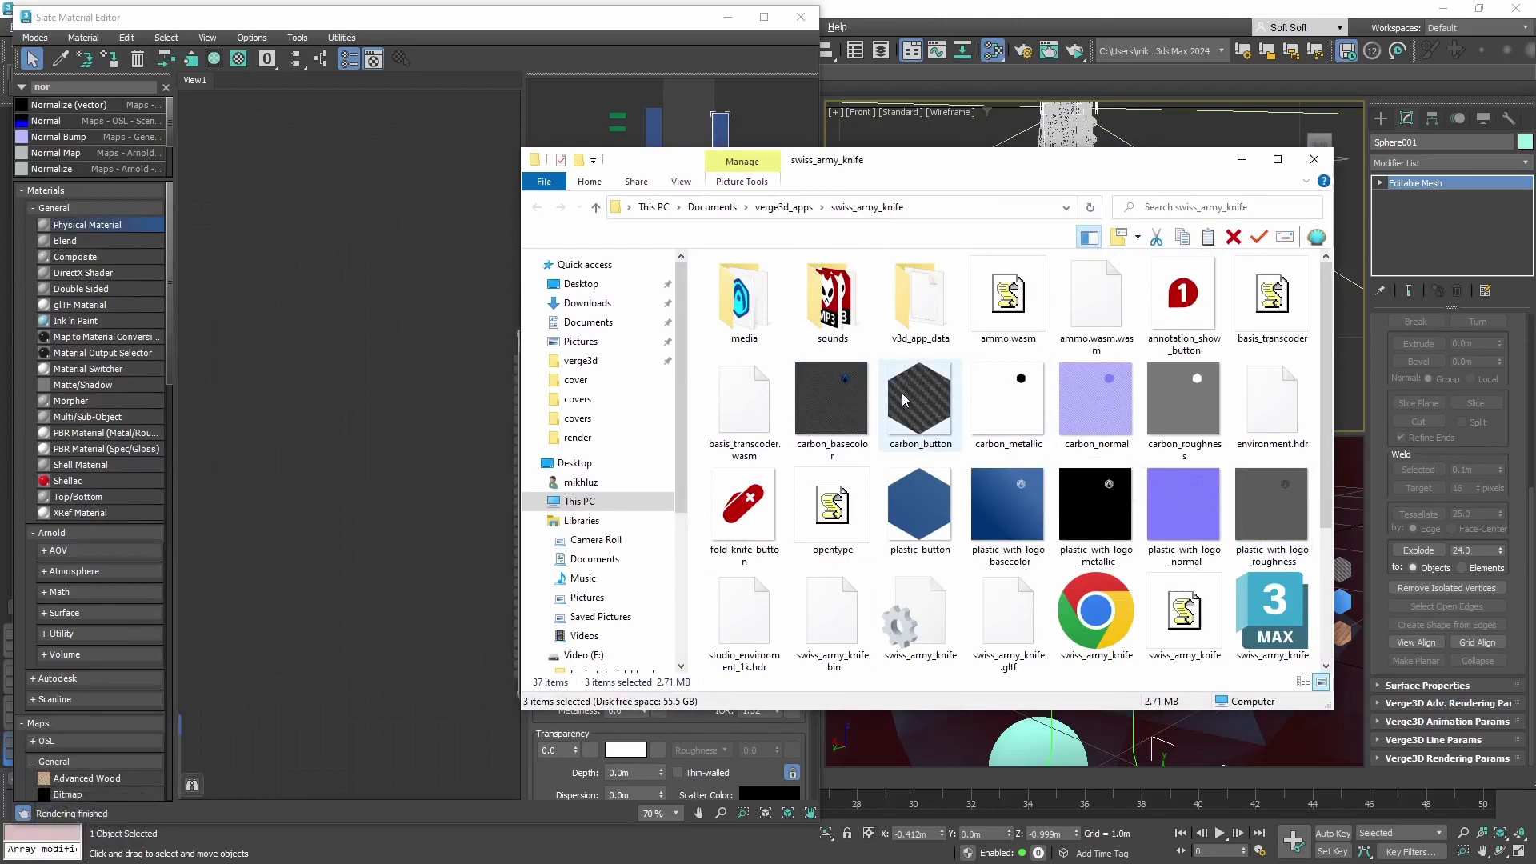
left_click(844, 416, "ctrl")
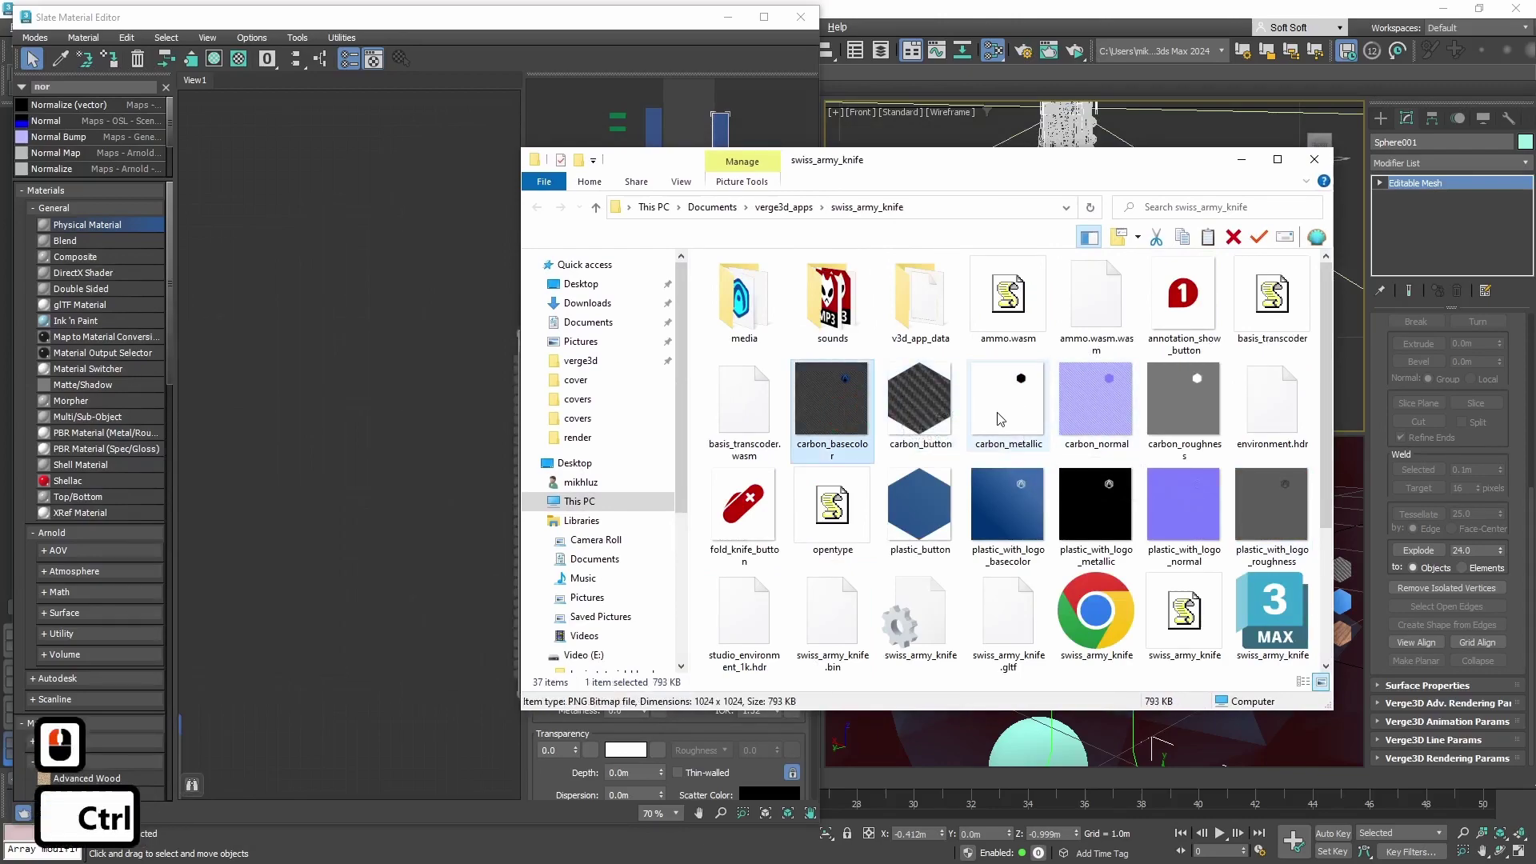
left_click(1007, 404, "ctrl")
left_click(1184, 404, "ctrl")
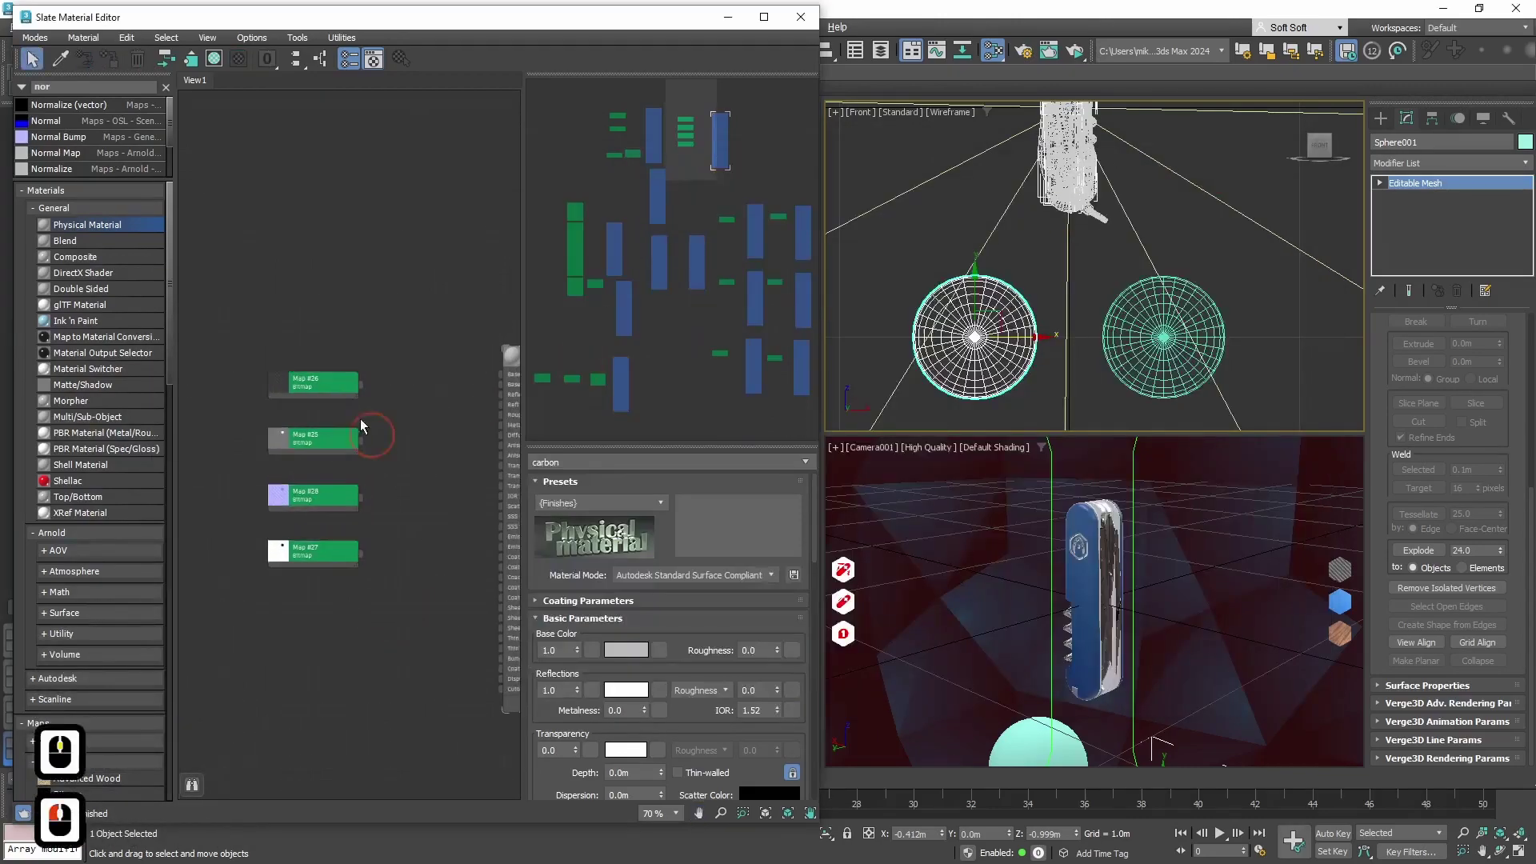
Wire Map #26 to carbon's Base Color and Map #27's metallic image to Metalness.
middle_click_drag(360, 419, 294, 338)
left_click_drag(293, 342, 433, 341)
left_click_drag(250, 450, 247, 636)
left_click(367, 548)
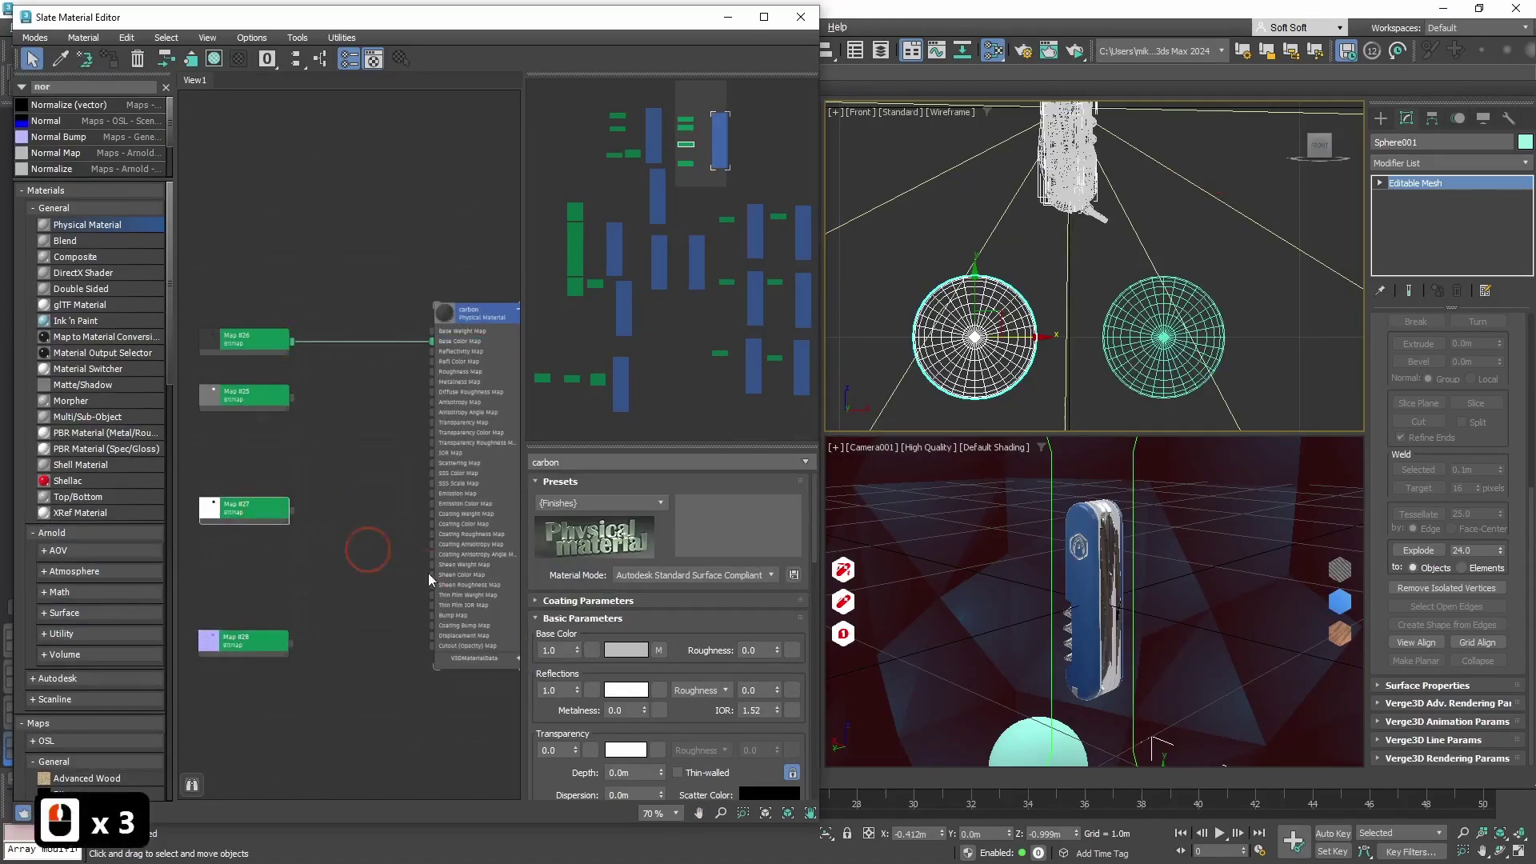
double_click(252, 509)
left_click(680, 684)
left_click(296, 614)
left_click(743, 509)
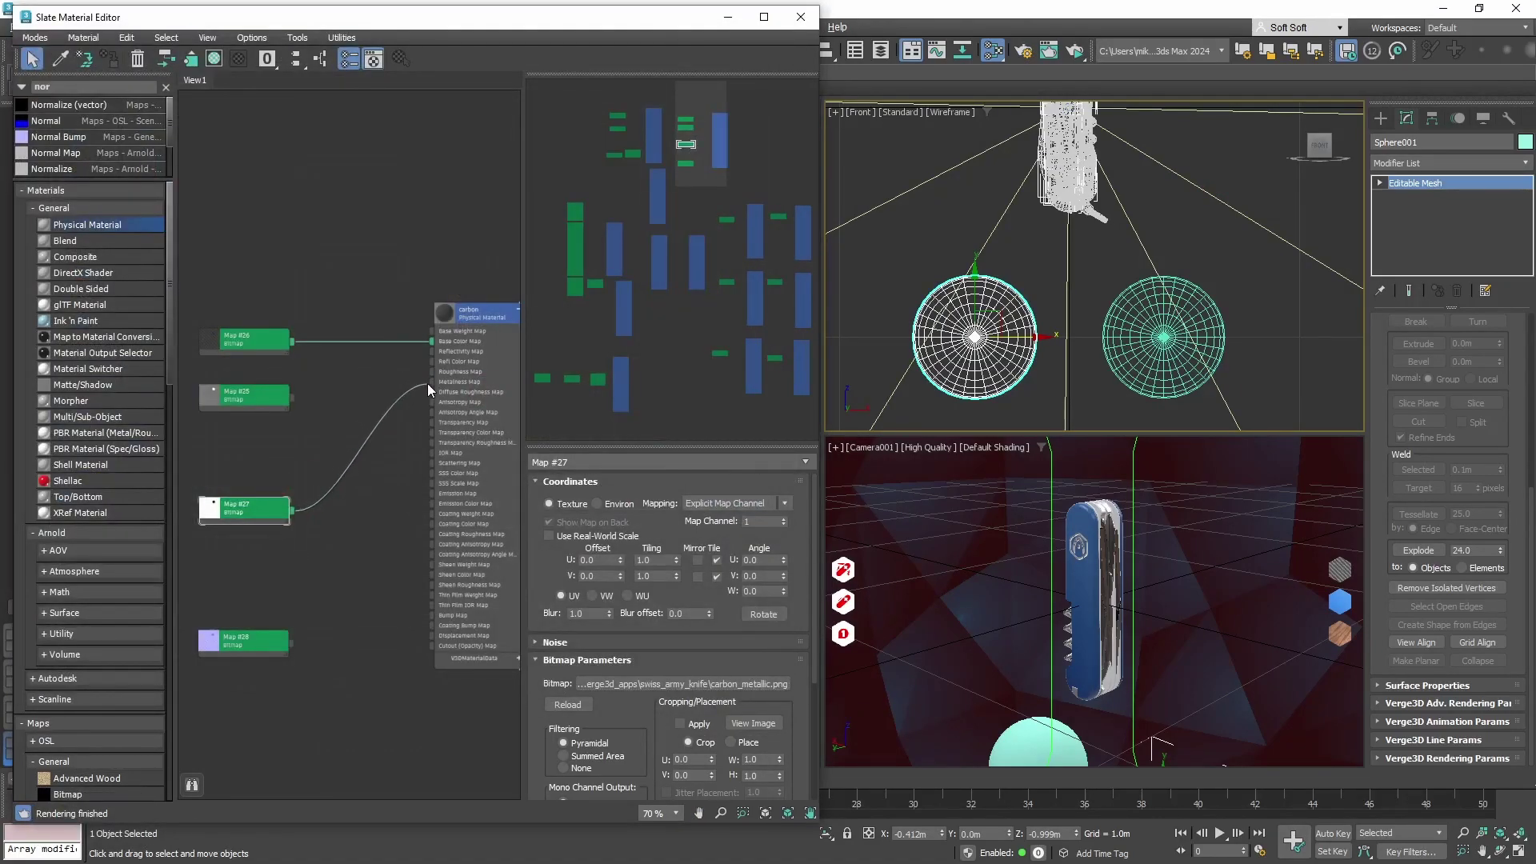
left_click_drag(428, 384, 432, 382)
Connect carbon_roughness Map #25 to Roughness and carbon_normal Map #28 through a Normal Bump.
double_click(251, 397)
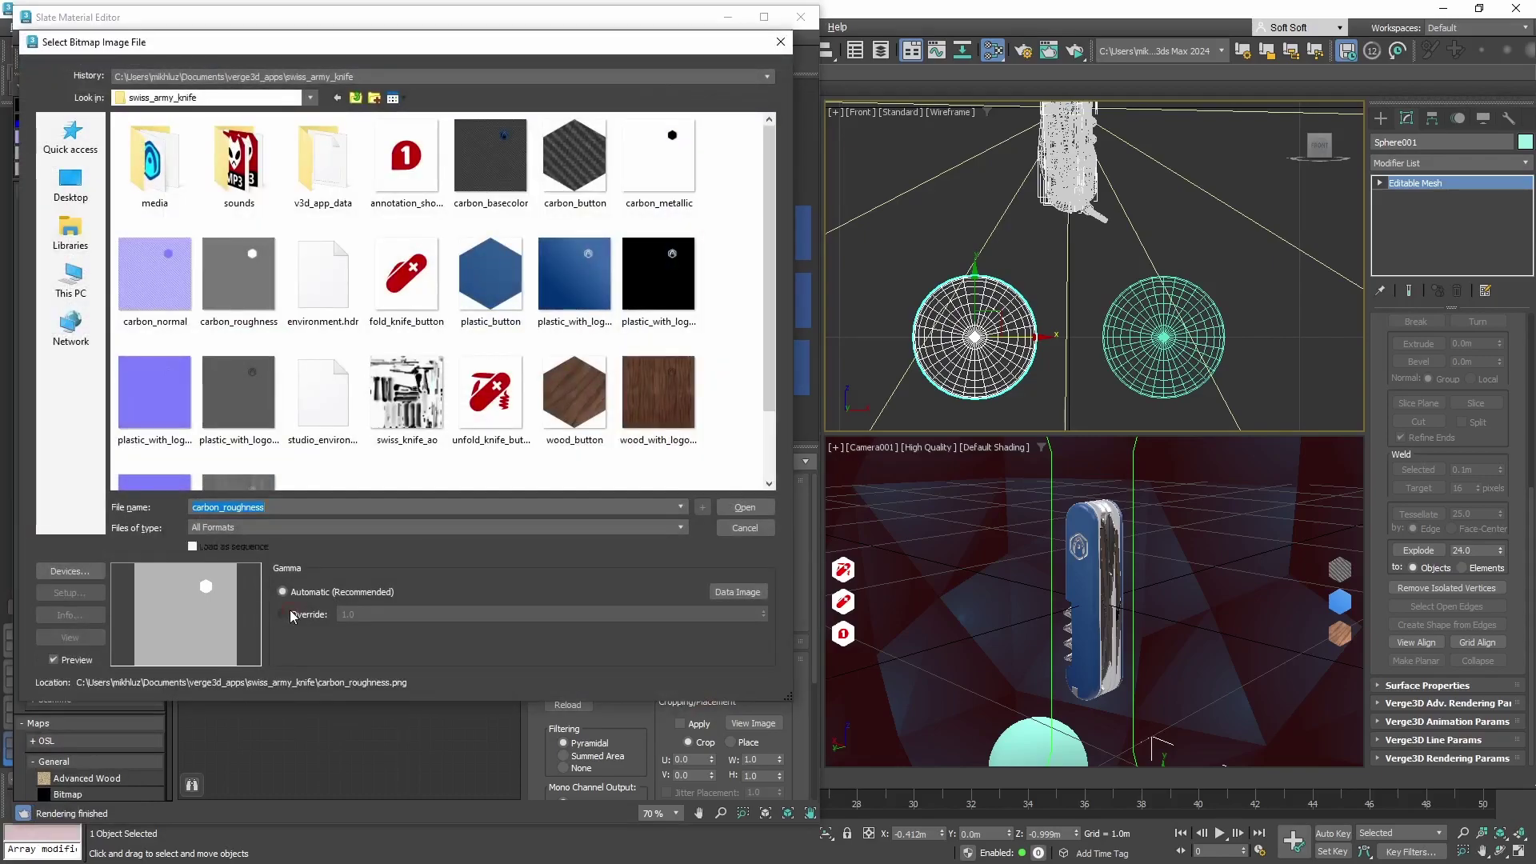
double_click(309, 400)
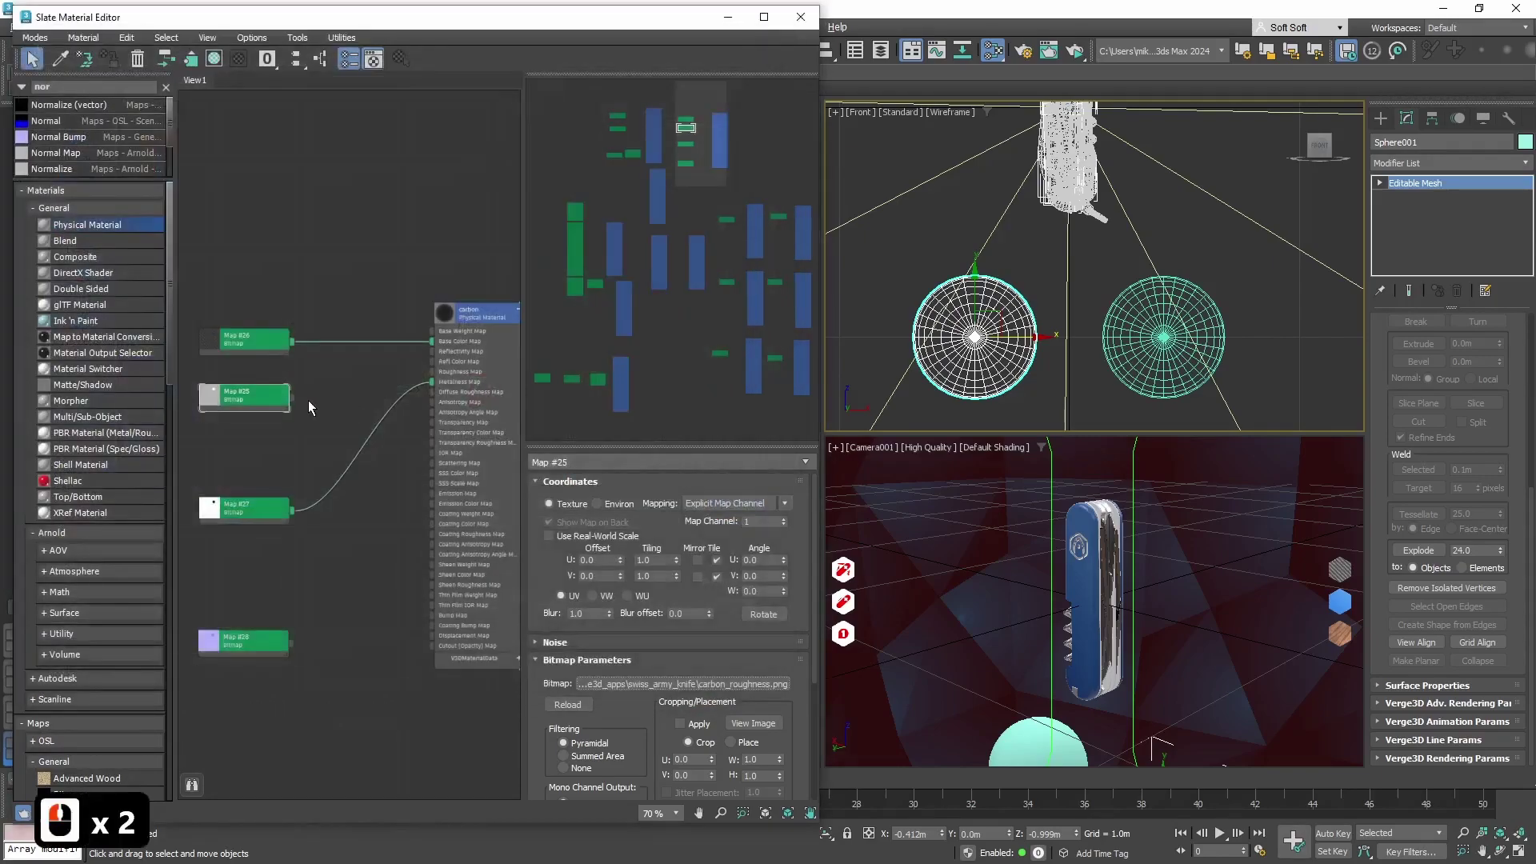
left_click_drag(293, 397, 433, 372)
left_click_drag(69, 136, 309, 647)
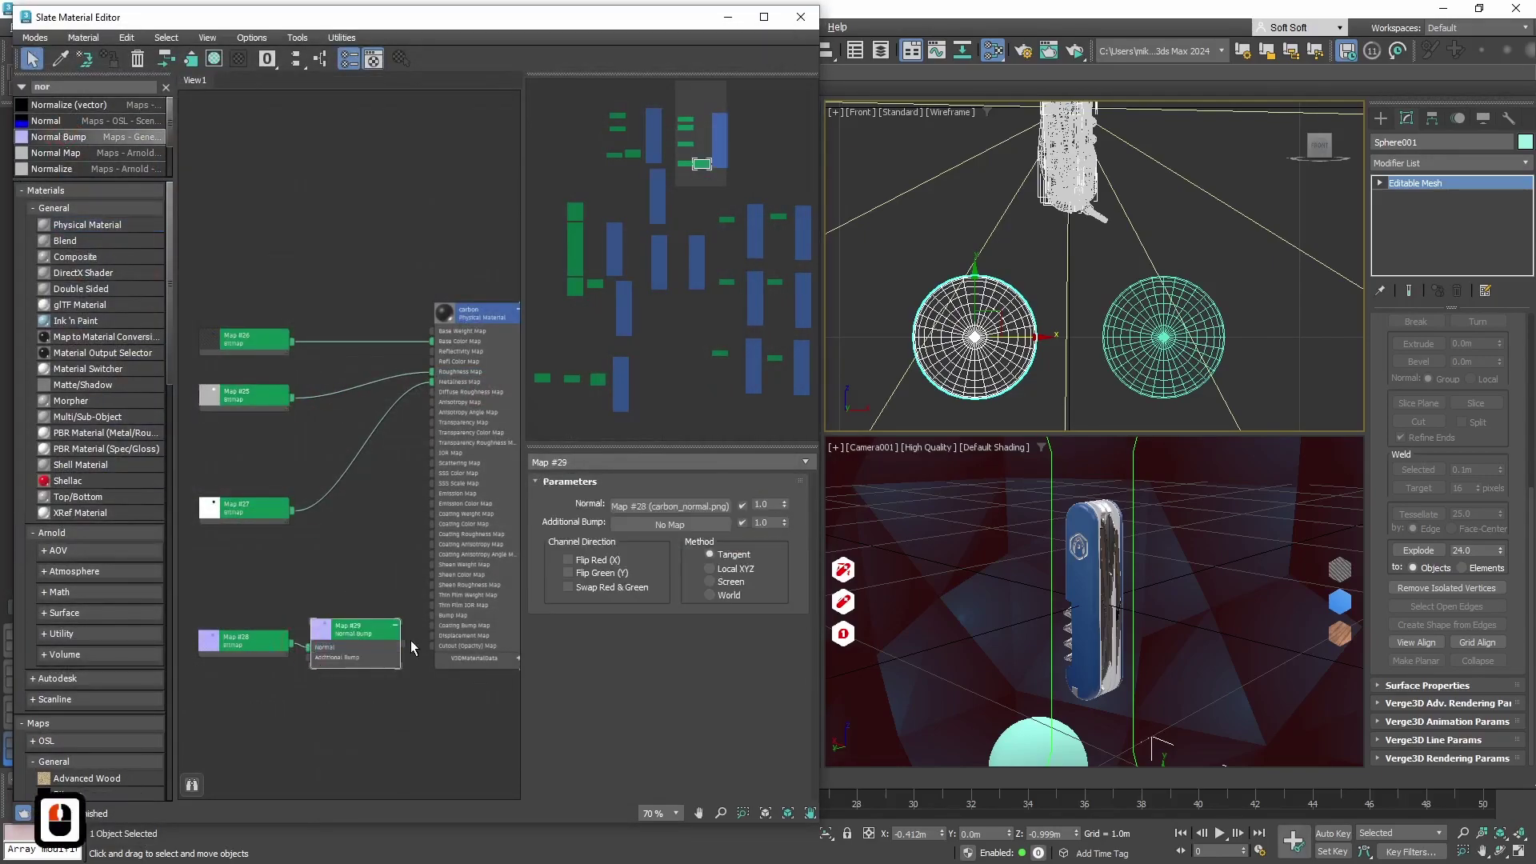
double_click(248, 640)
left_click(653, 660)
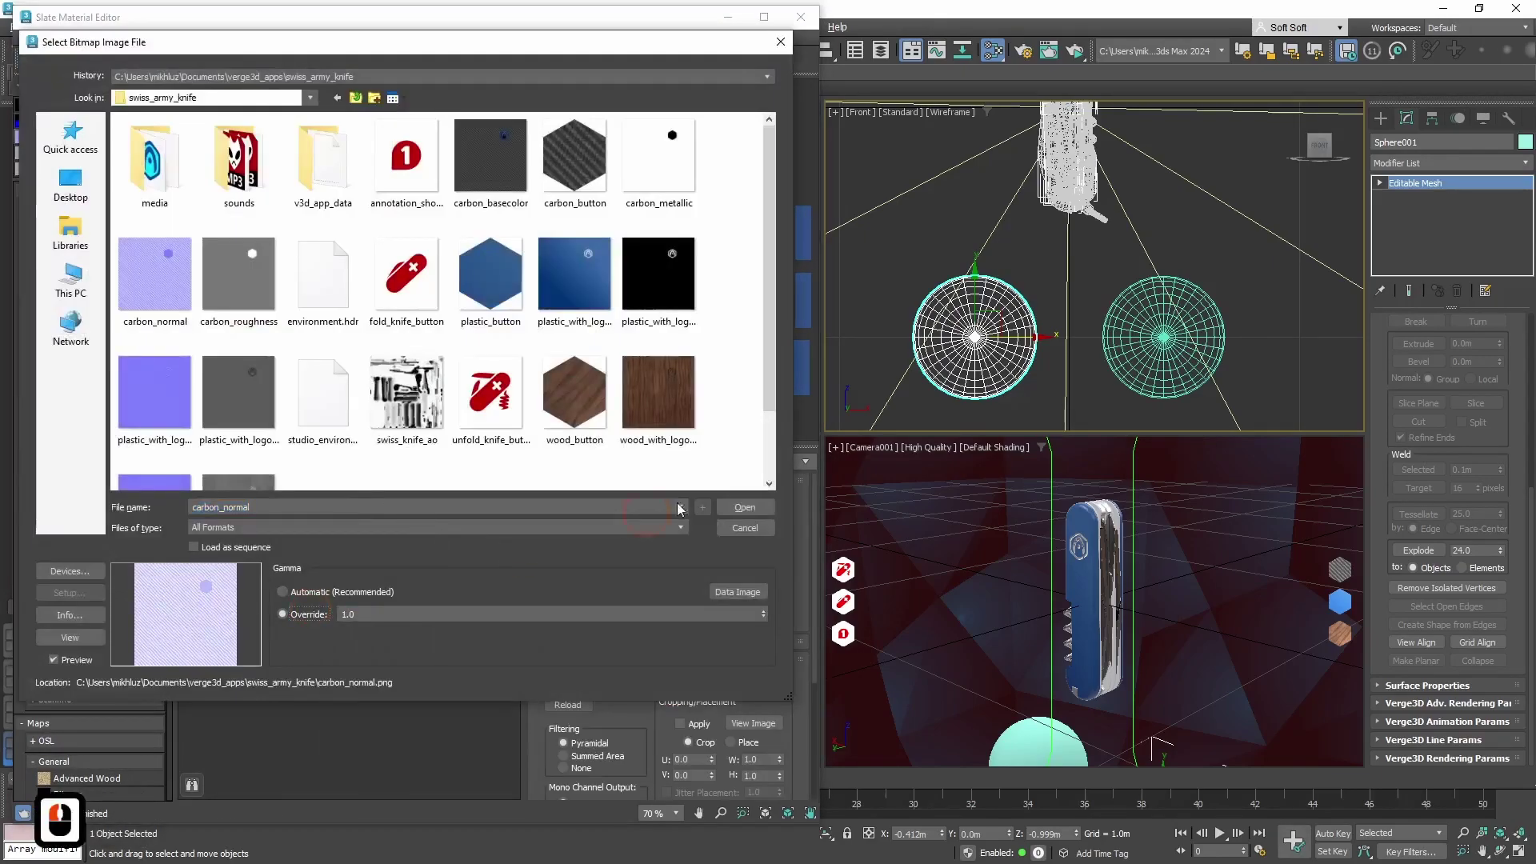
left_click(736, 506)
Set carbon's bump to 1.0, assign it to Sphere002, and close the material editor.
double_click(482, 315)
left_click_drag(815, 516, 812, 609)
left_click_drag(663, 701, 565, 701)
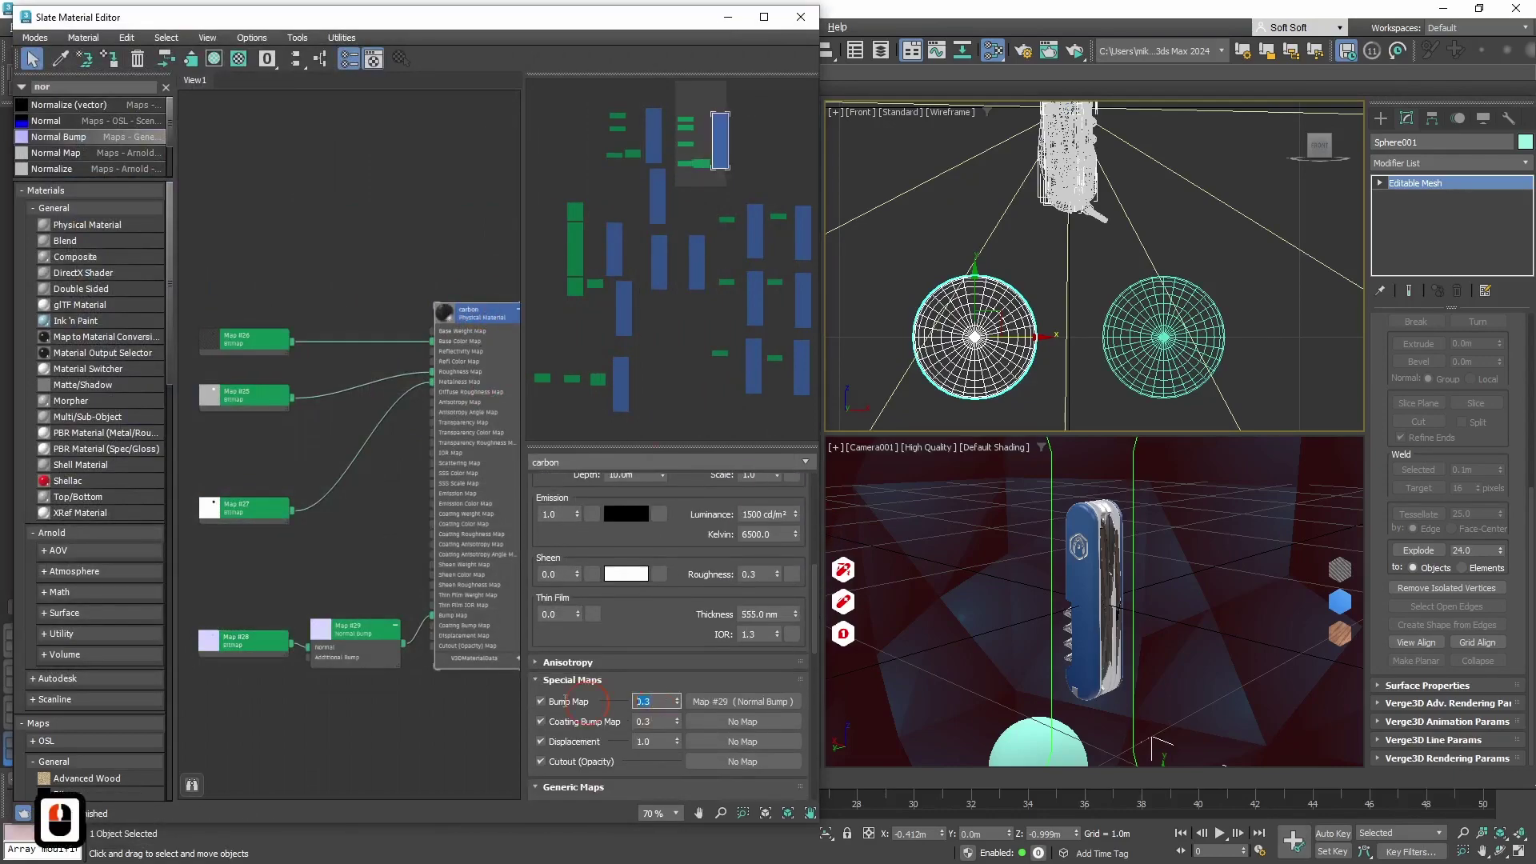
type("1")
key("Return")
left_click(1162, 333)
left_click(483, 317)
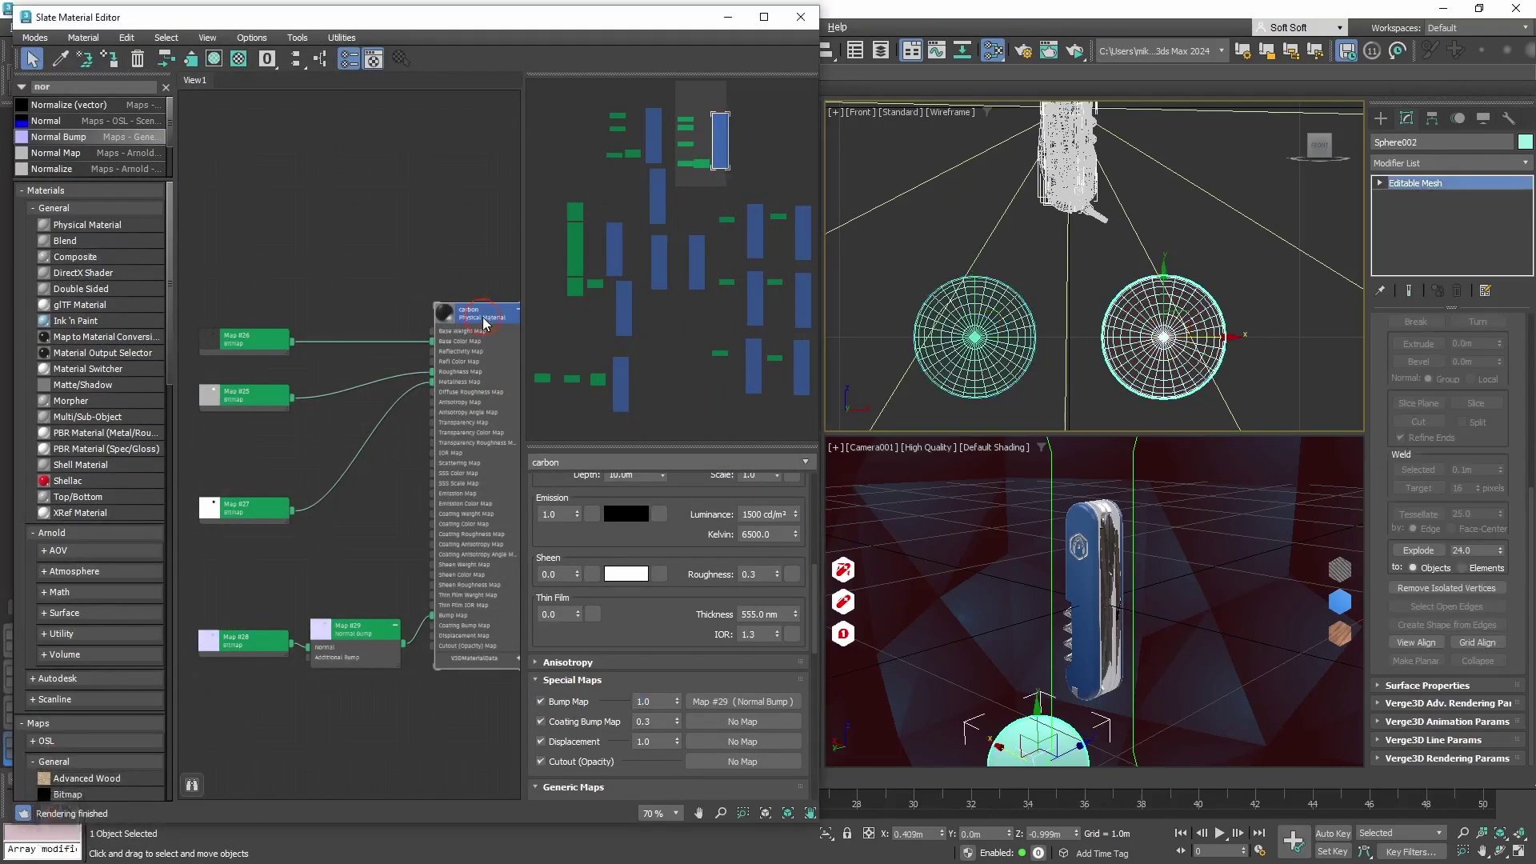
left_click(110, 61)
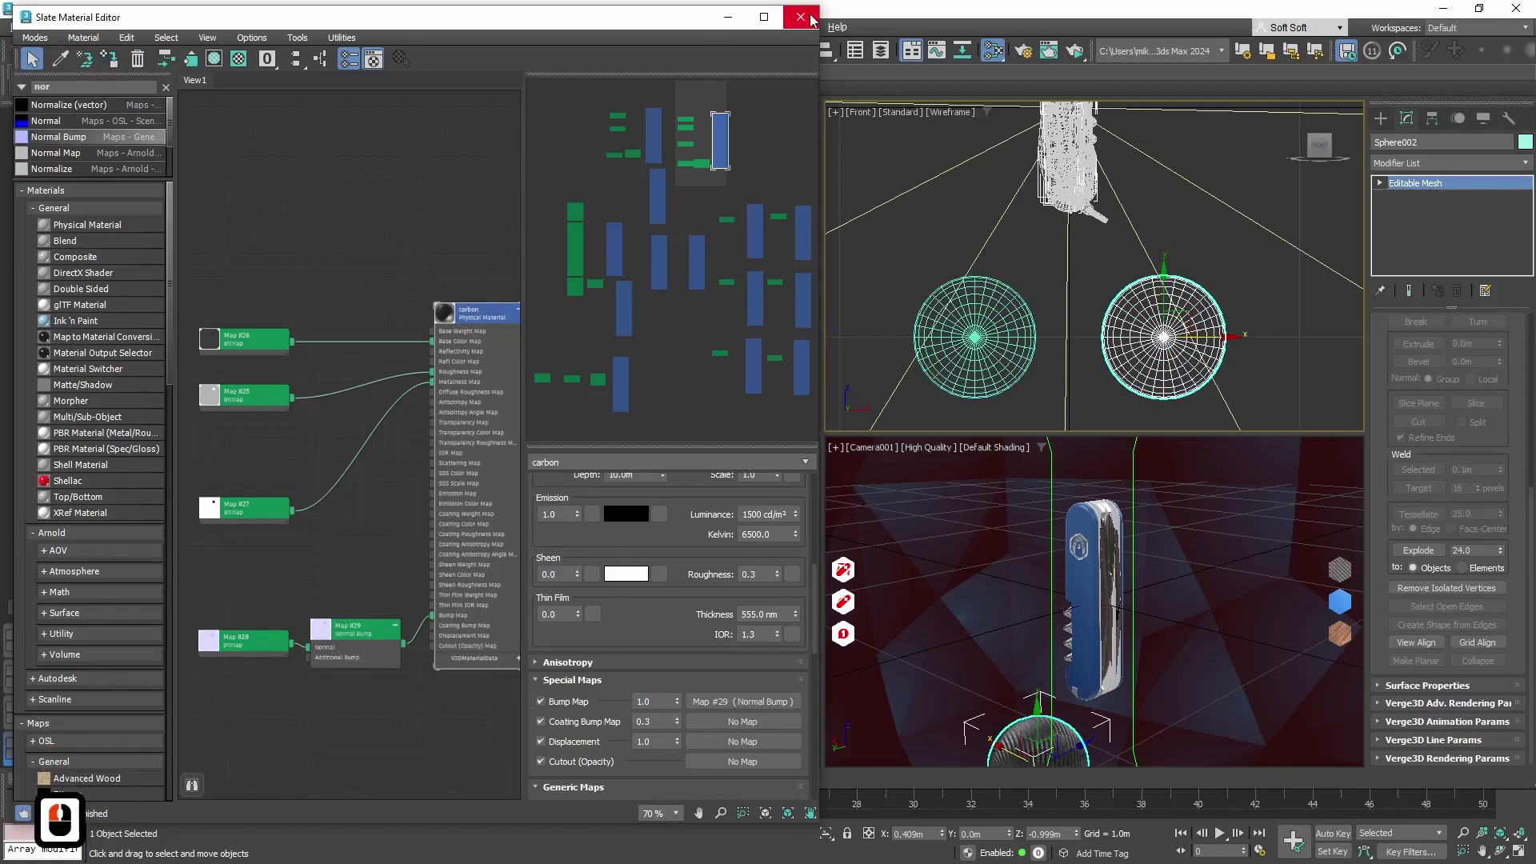
left_click(801, 17)
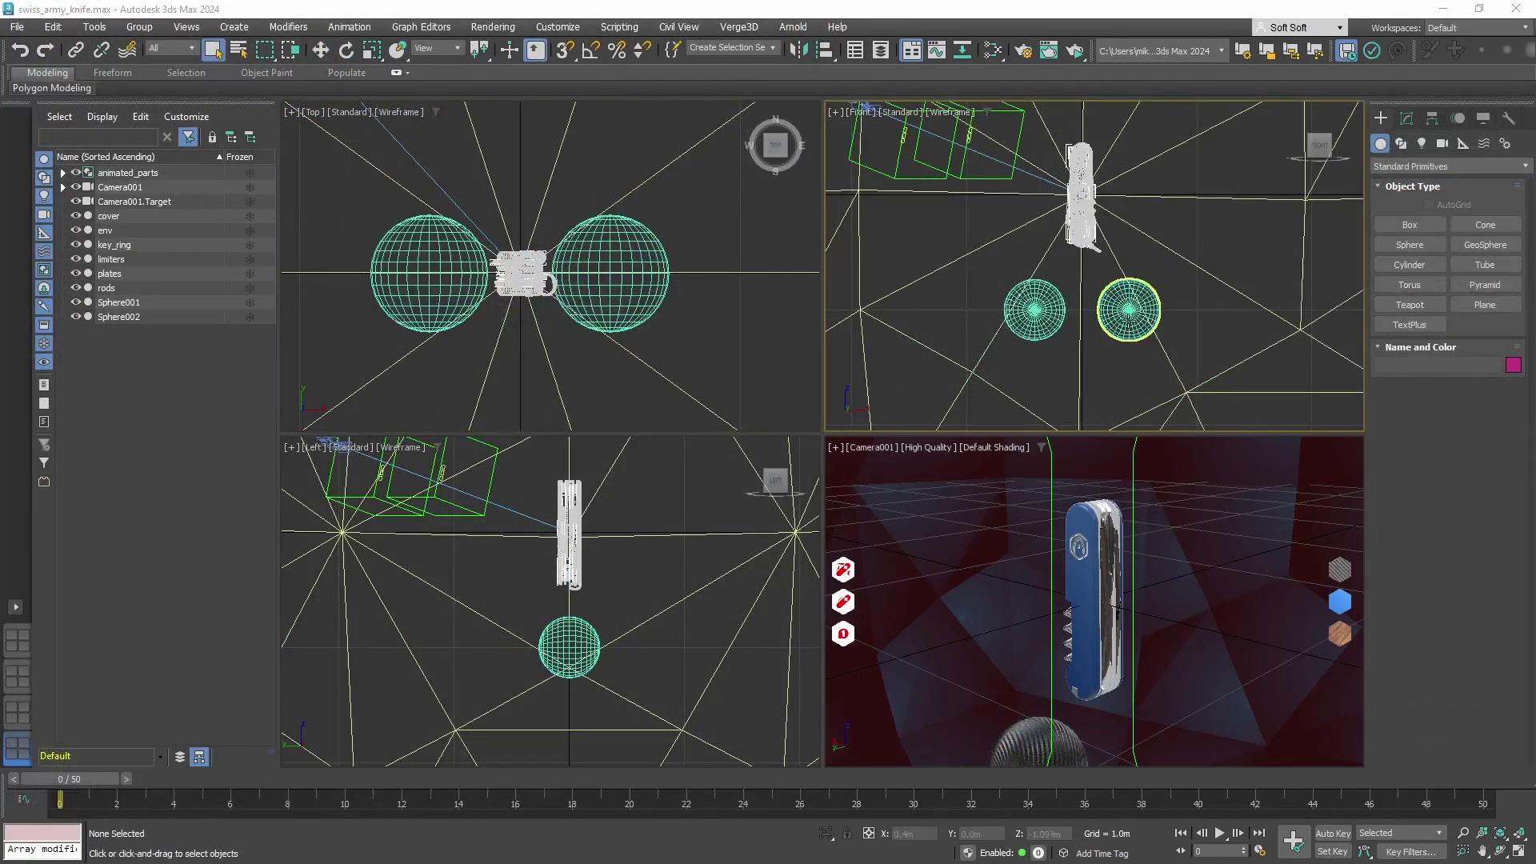
Shift-drag Sphere002 right along X and confirm the clone as Sphere003.
left_click(1146, 337)
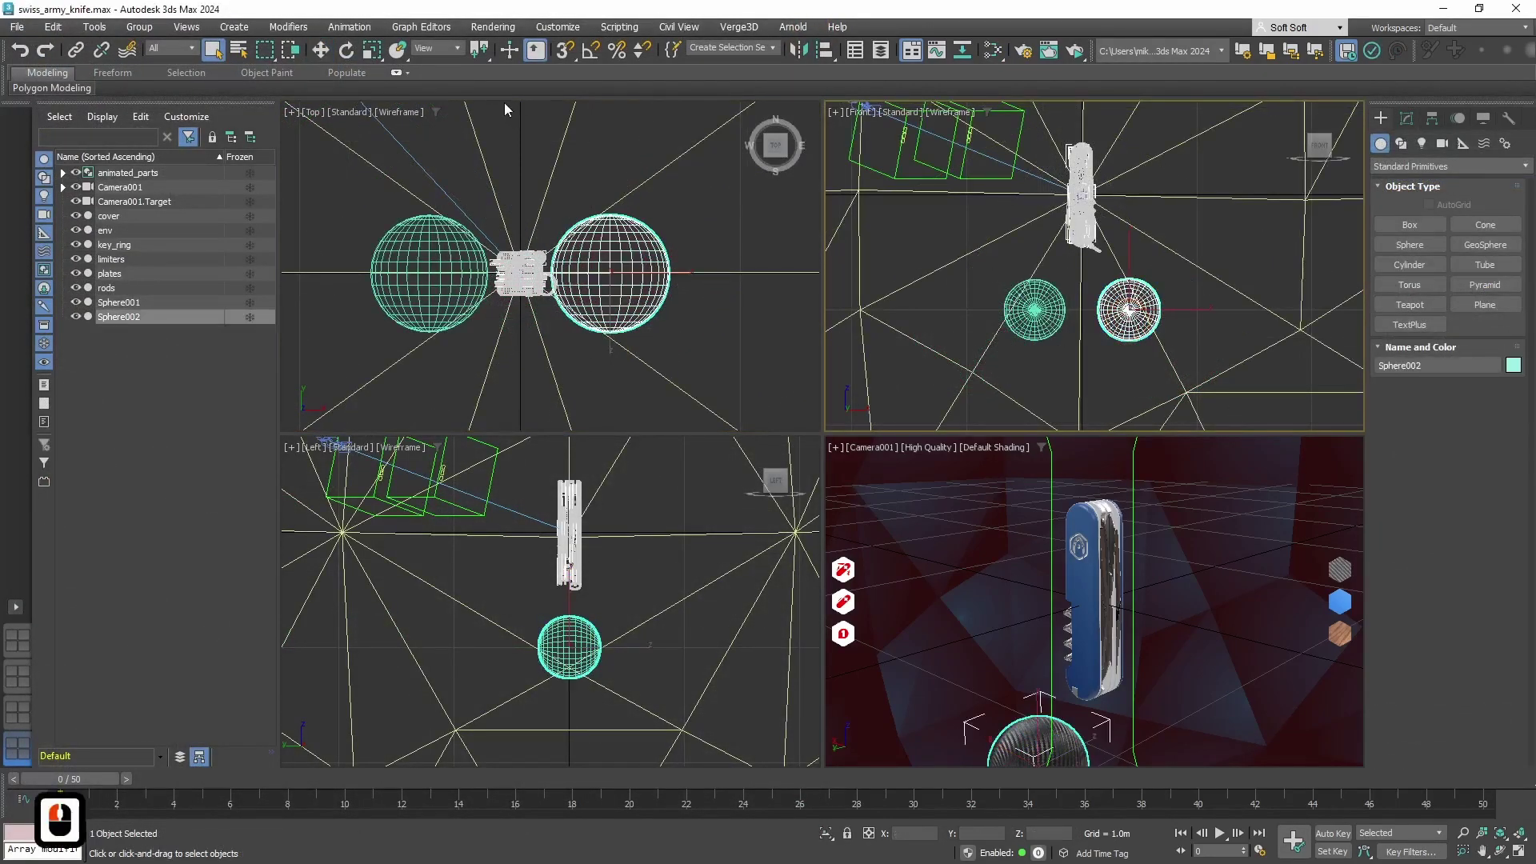
key("w")
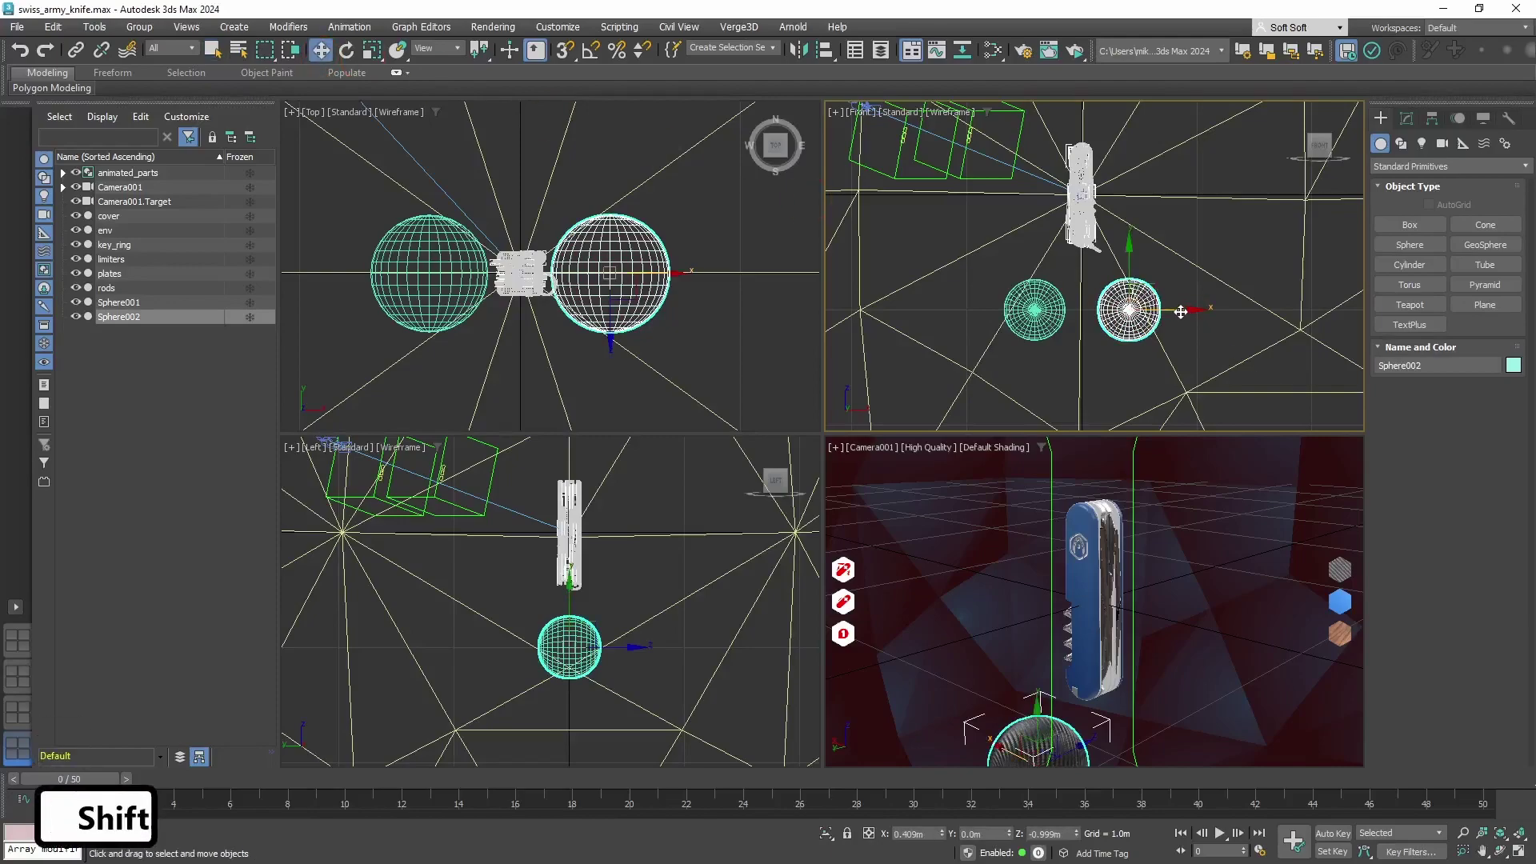
left_click_drag(1183, 313, 1270, 313, "shift")
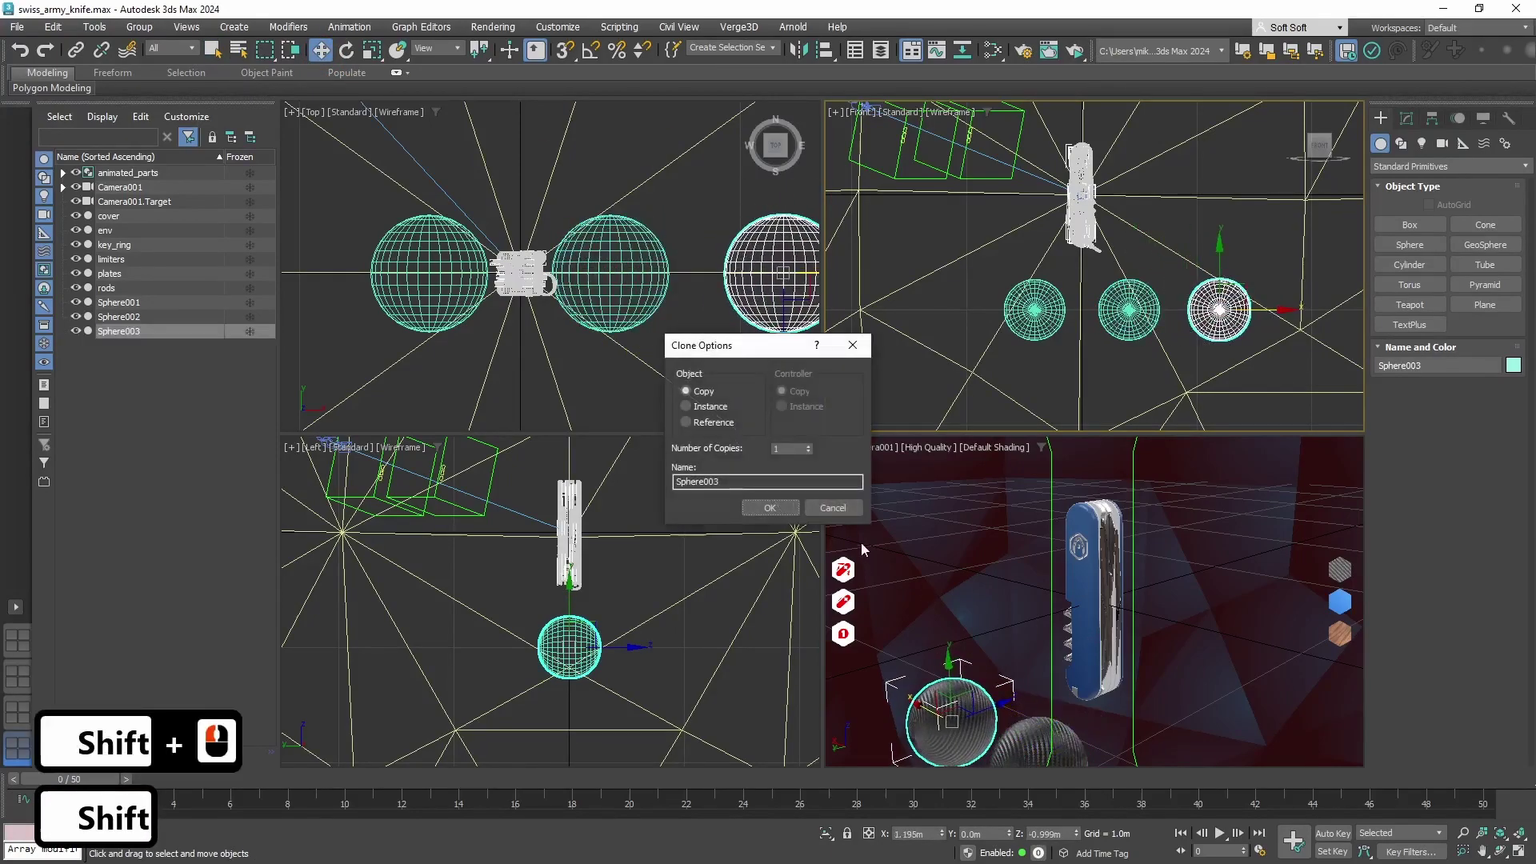
left_click(772, 508)
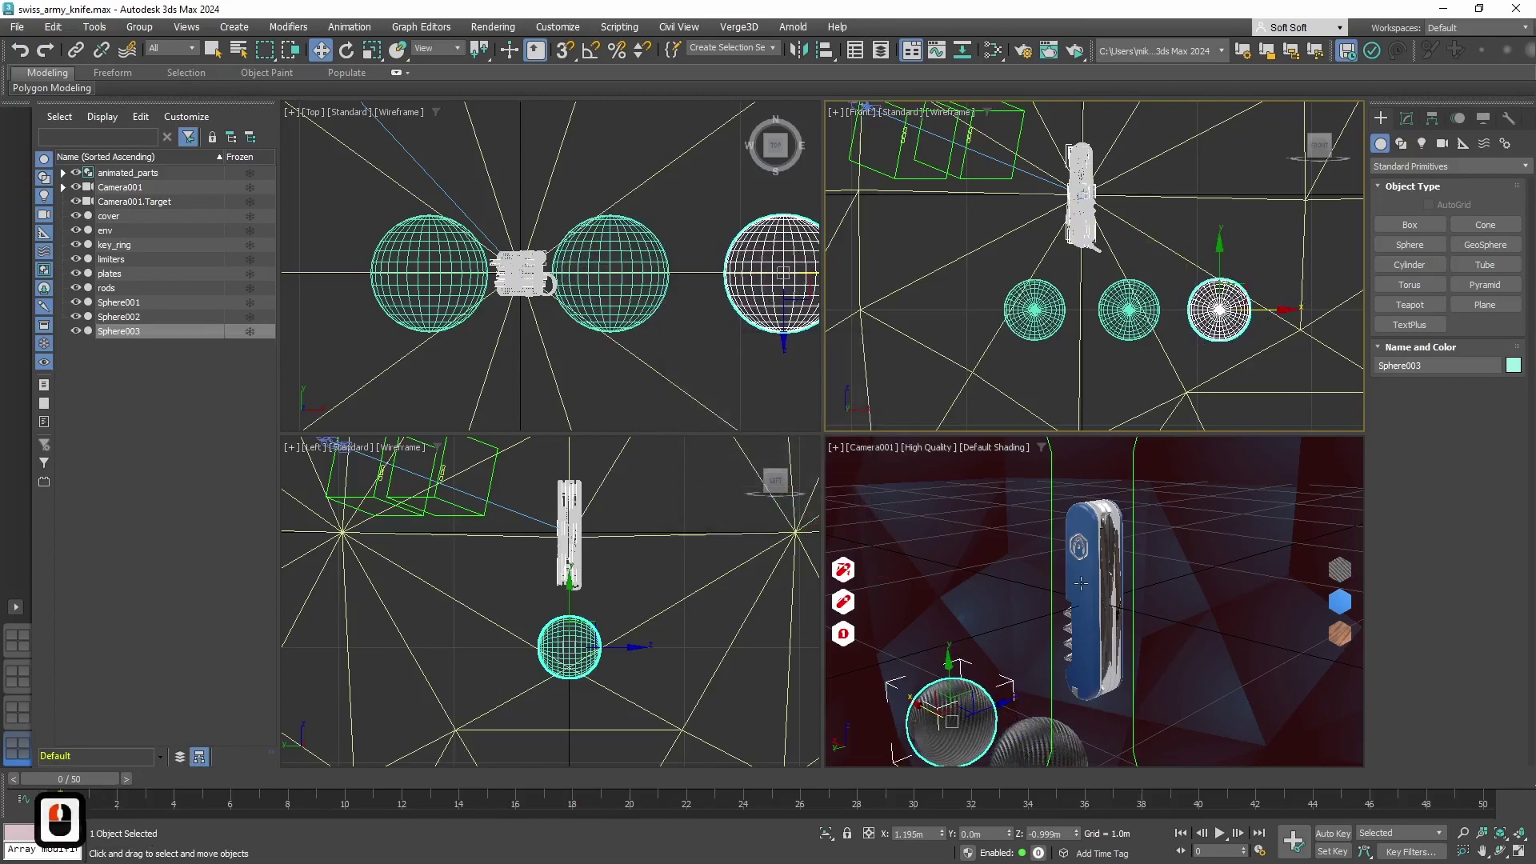
Assign the existing blue 'platic' Physical Material to Sphere003 from the Slate Material Editor.
left_click(487, 30)
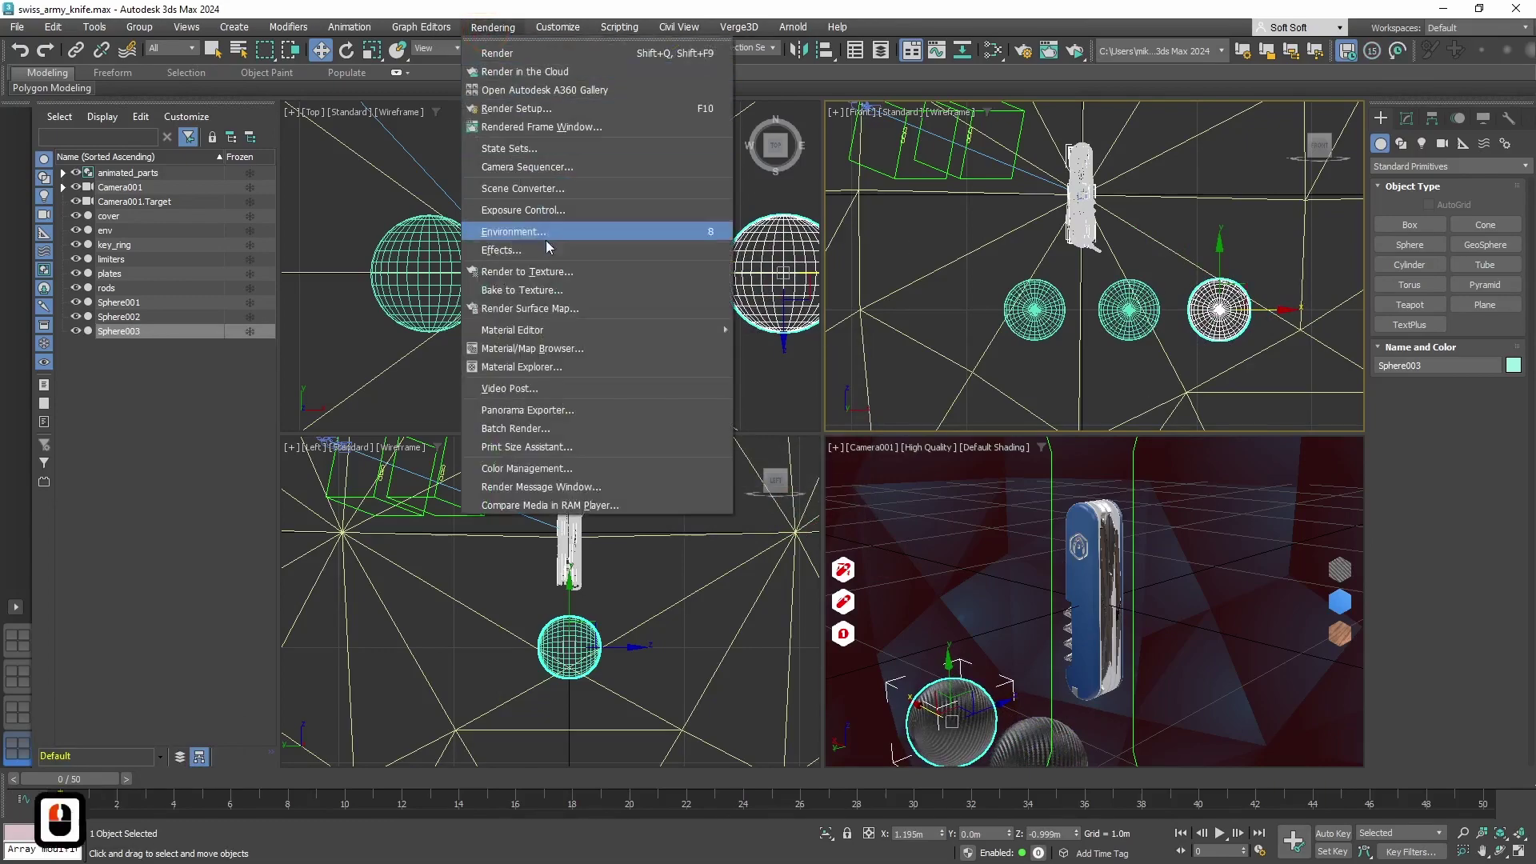
left_click(762, 349)
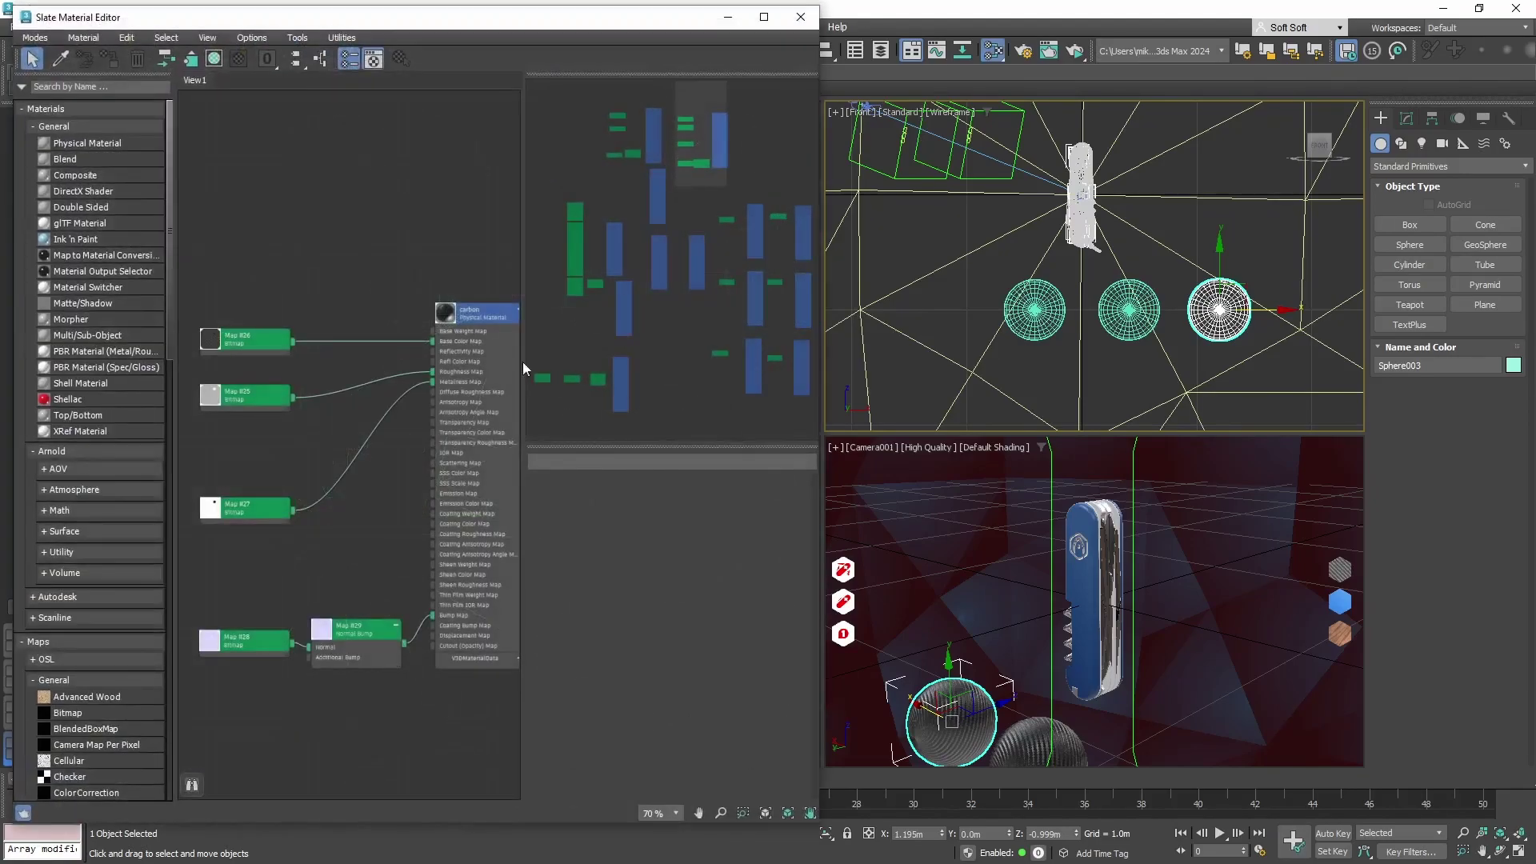
middle_click_drag(451, 254, 428, 266)
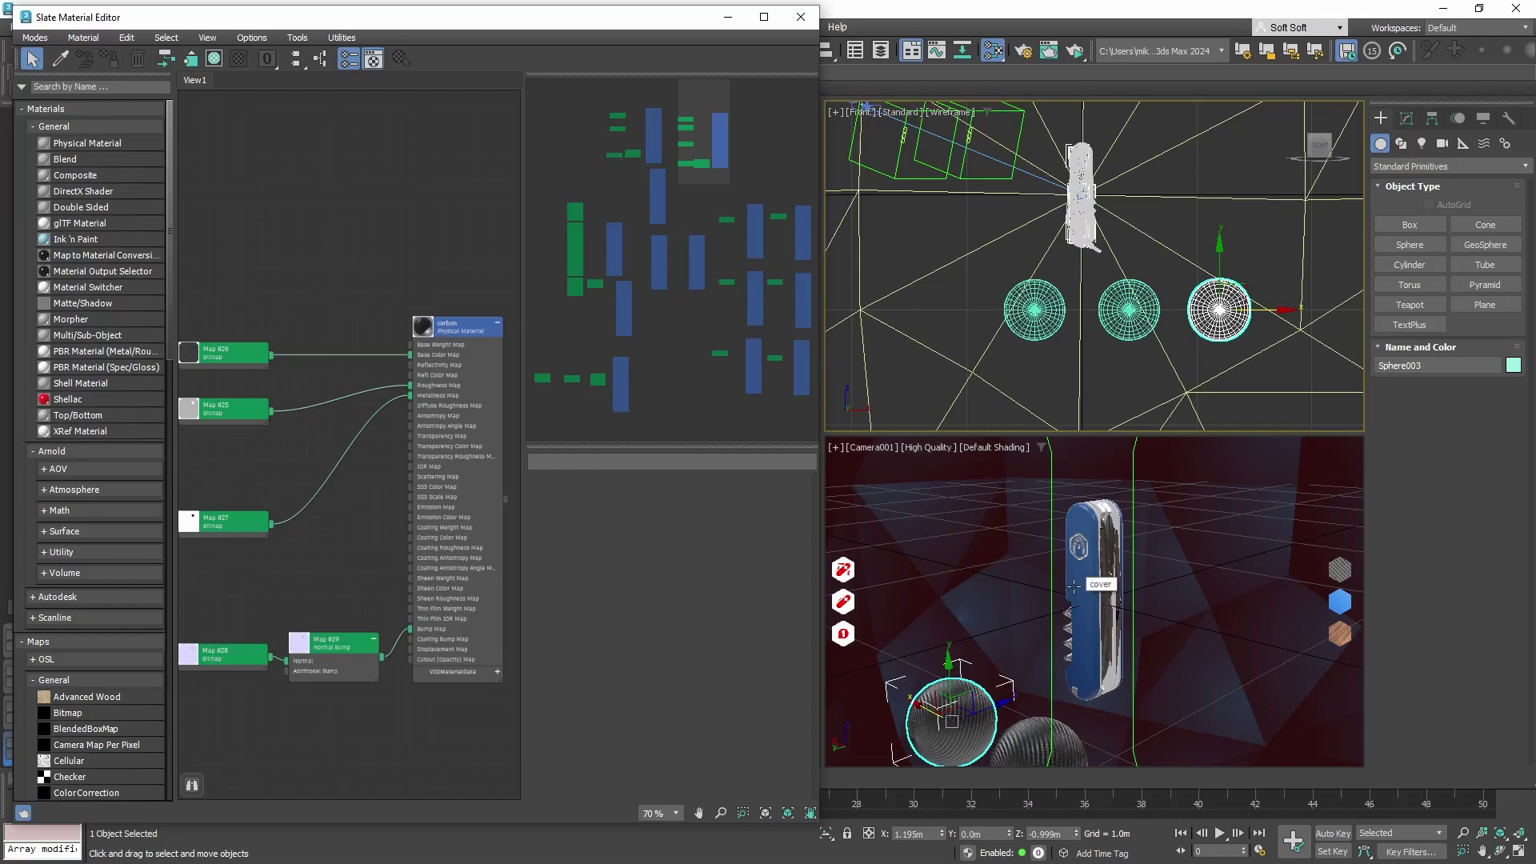
scroll(329, 265, "down", 3)
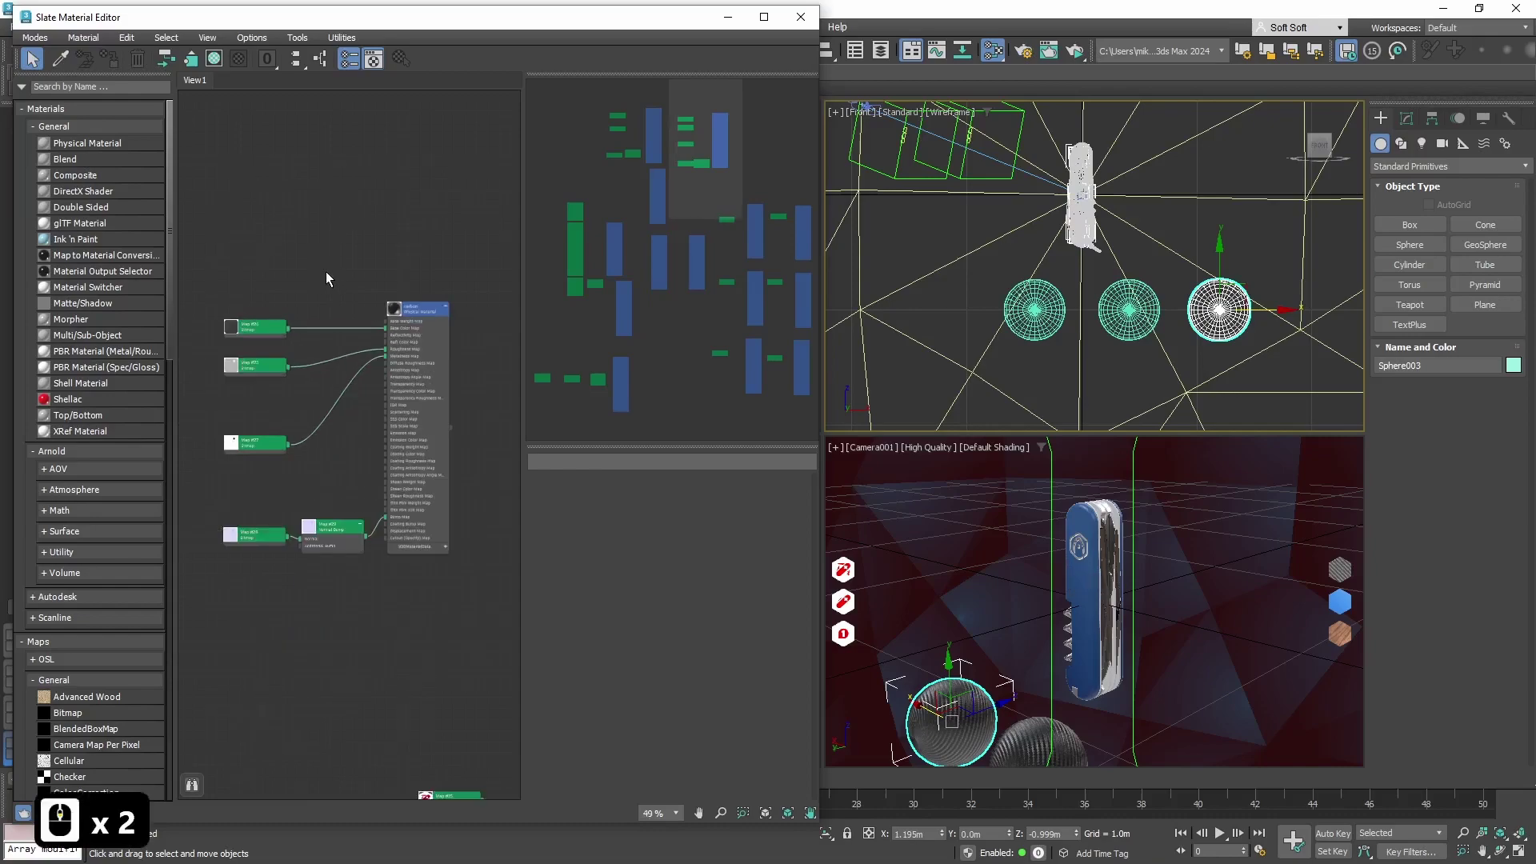
scroll(324, 243, "down", 4)
middle_click_drag(264, 197, 320, 242)
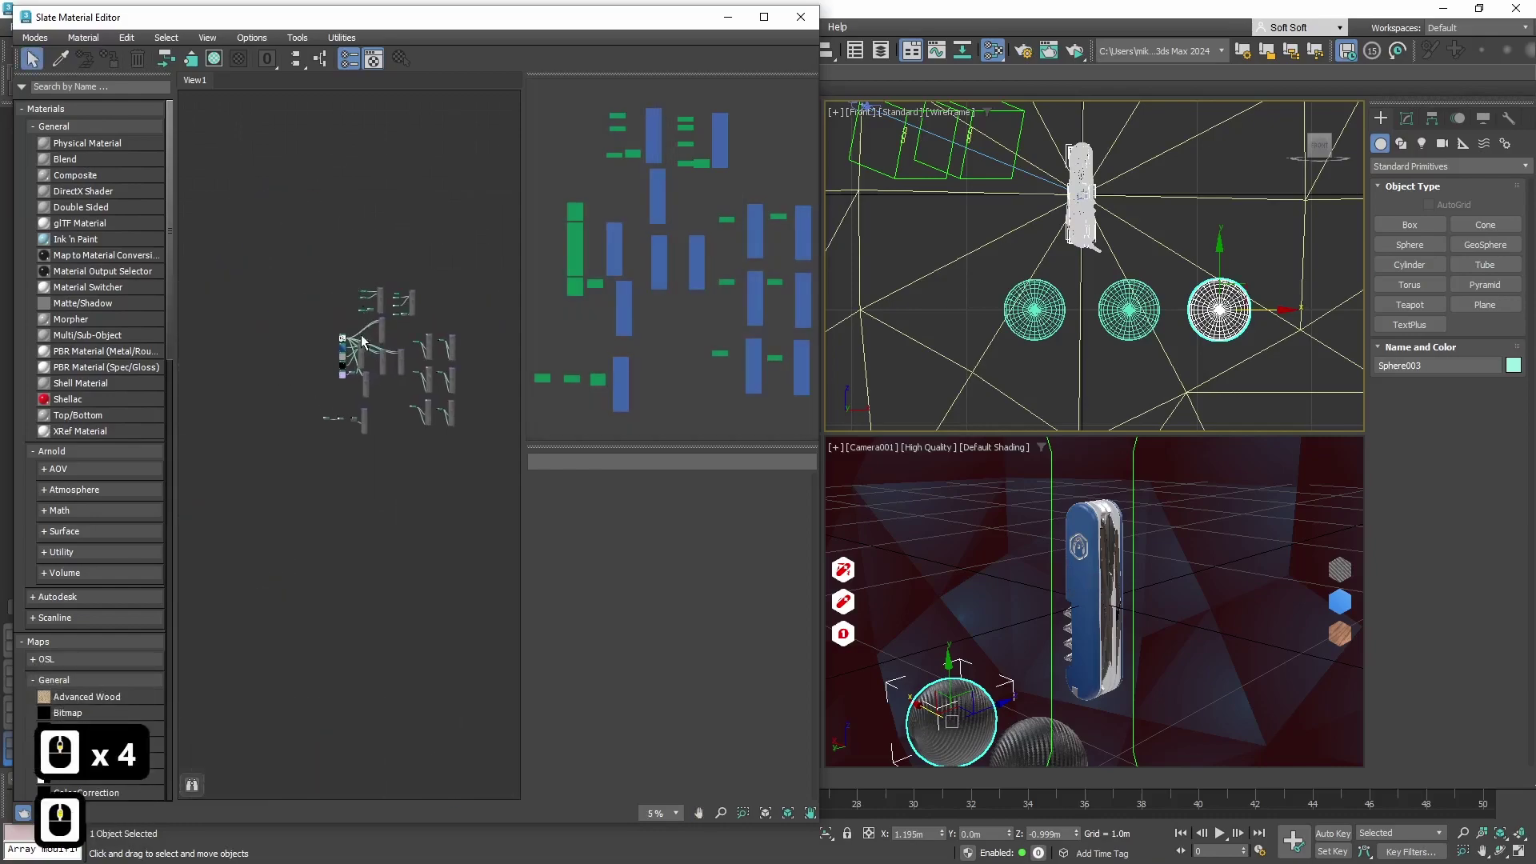
scroll(358, 360, "up", 4)
double_click(408, 297)
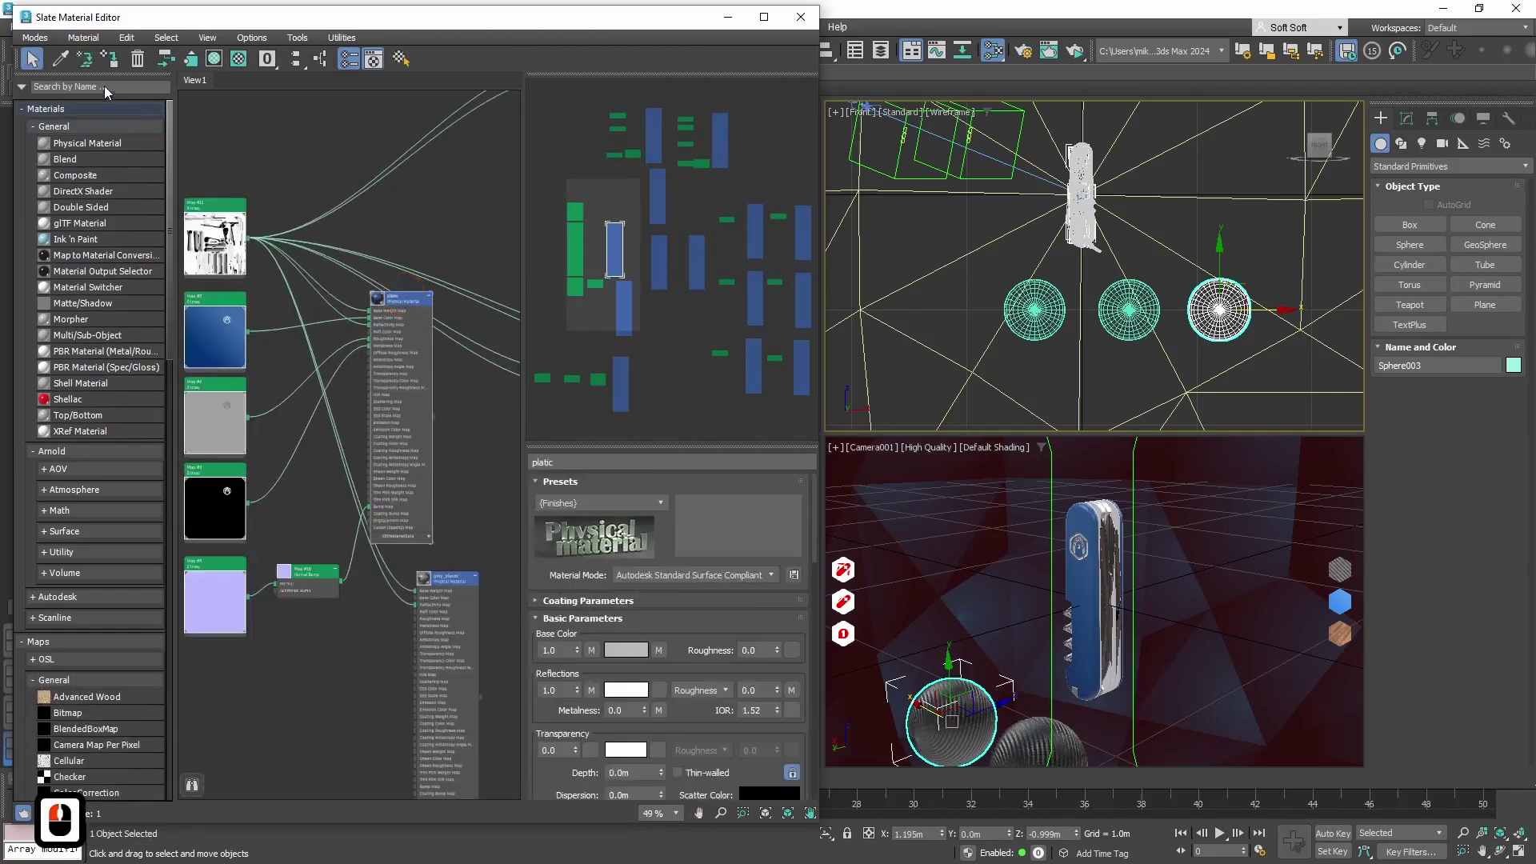
left_click(112, 60)
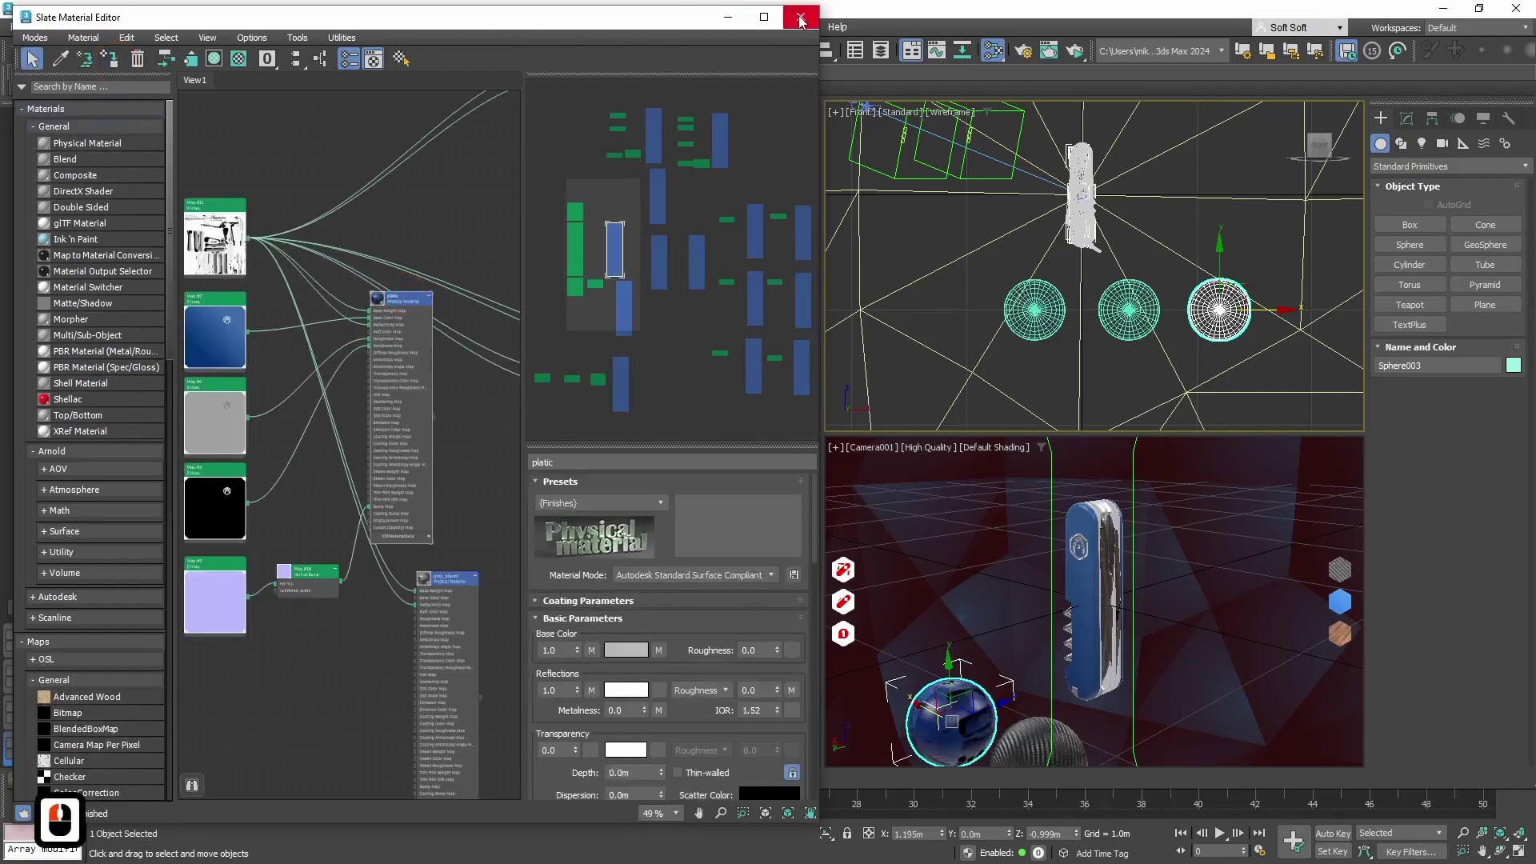
Hide Sphere003, Sphere002 and Sphere001 in the viewports.
left_click(800, 18)
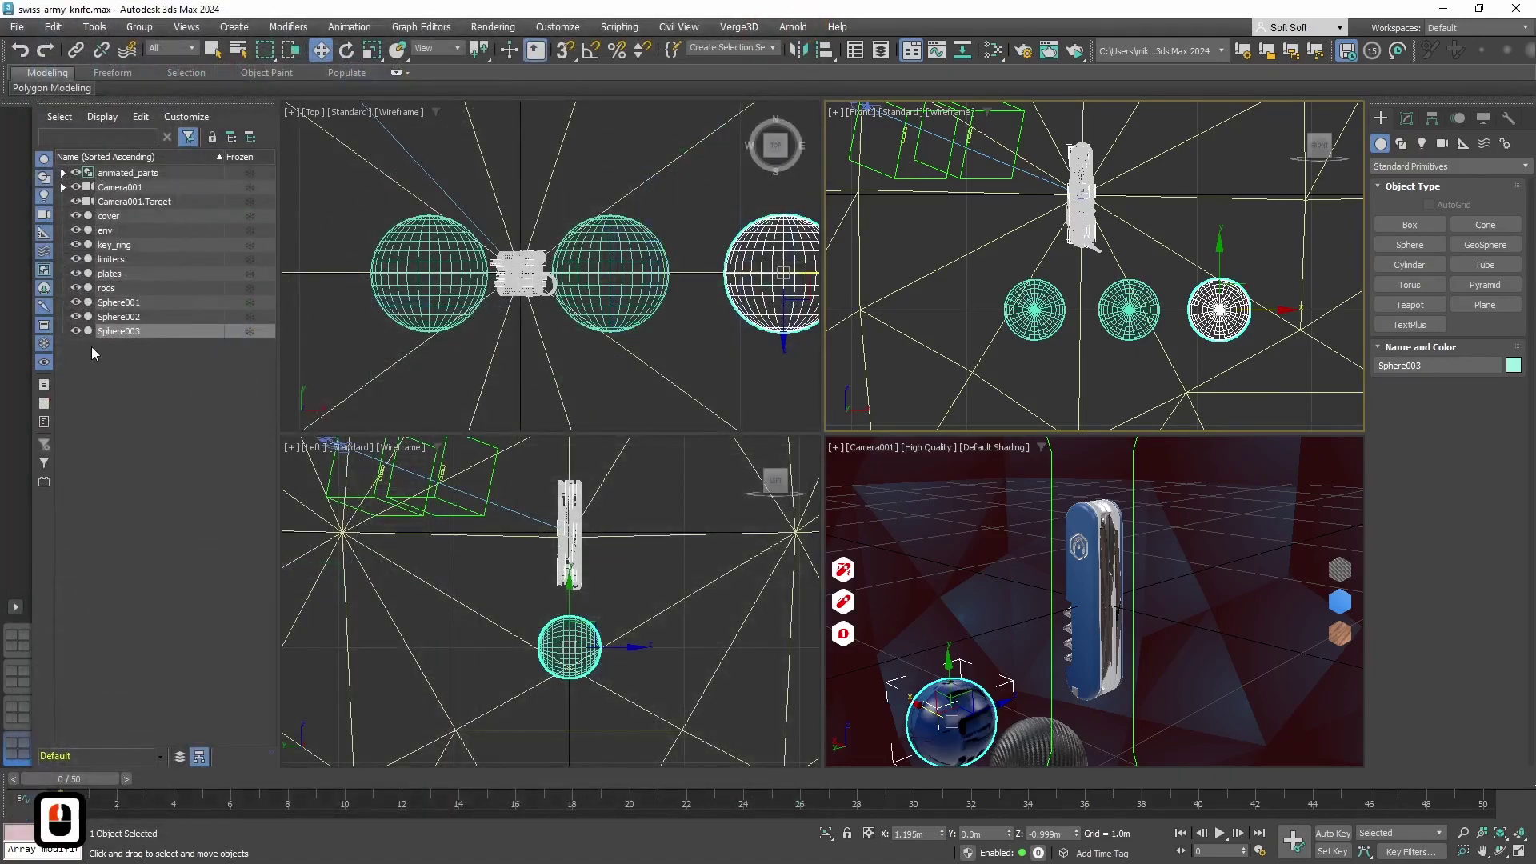
left_click(76, 331)
left_click(75, 316)
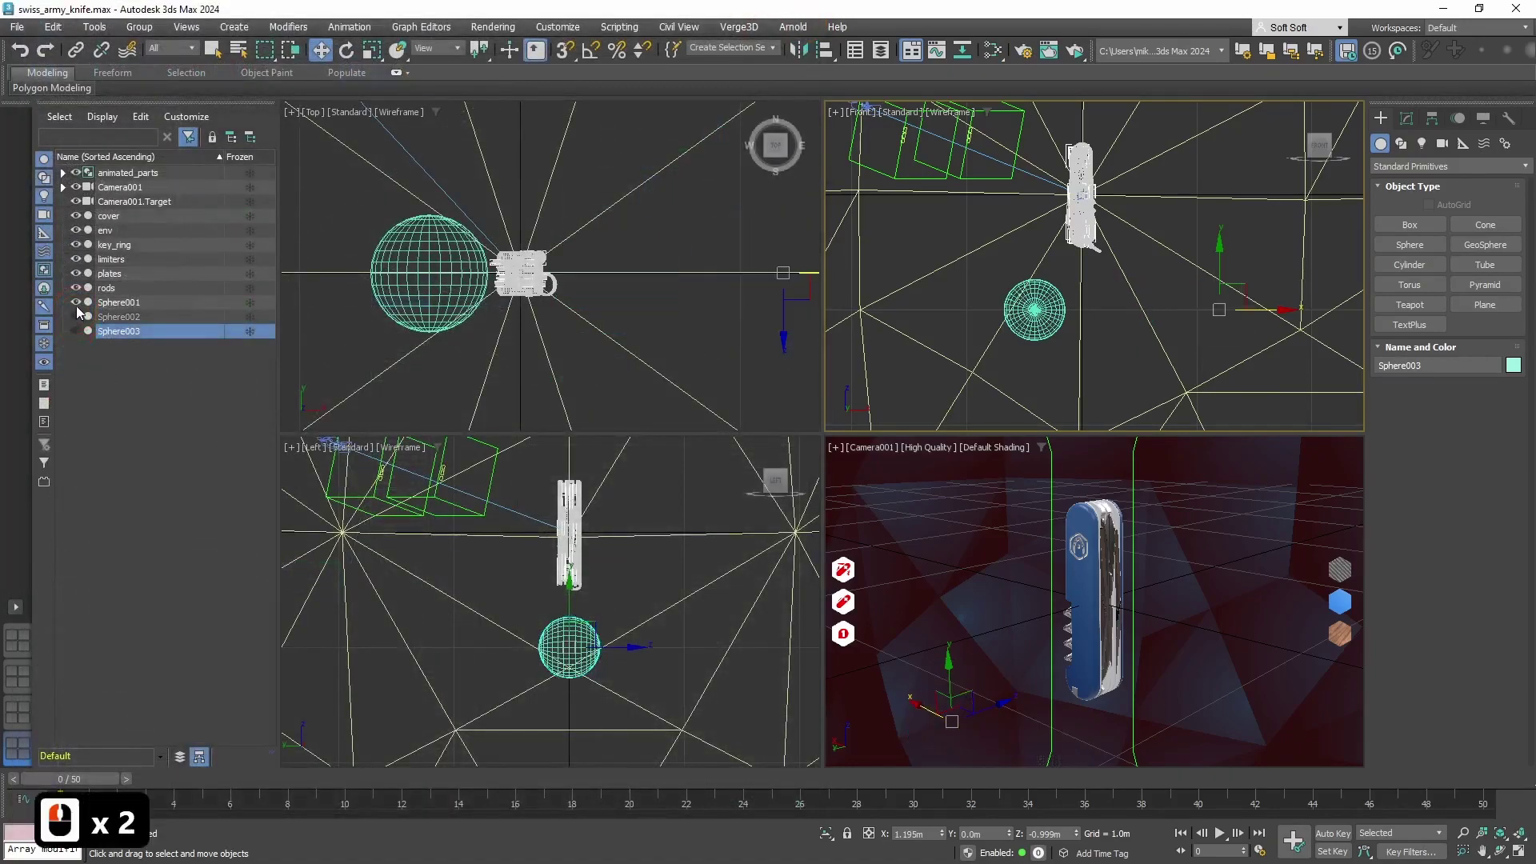
left_click(76, 304)
middle_click_drag(1001, 358, 1034, 342)
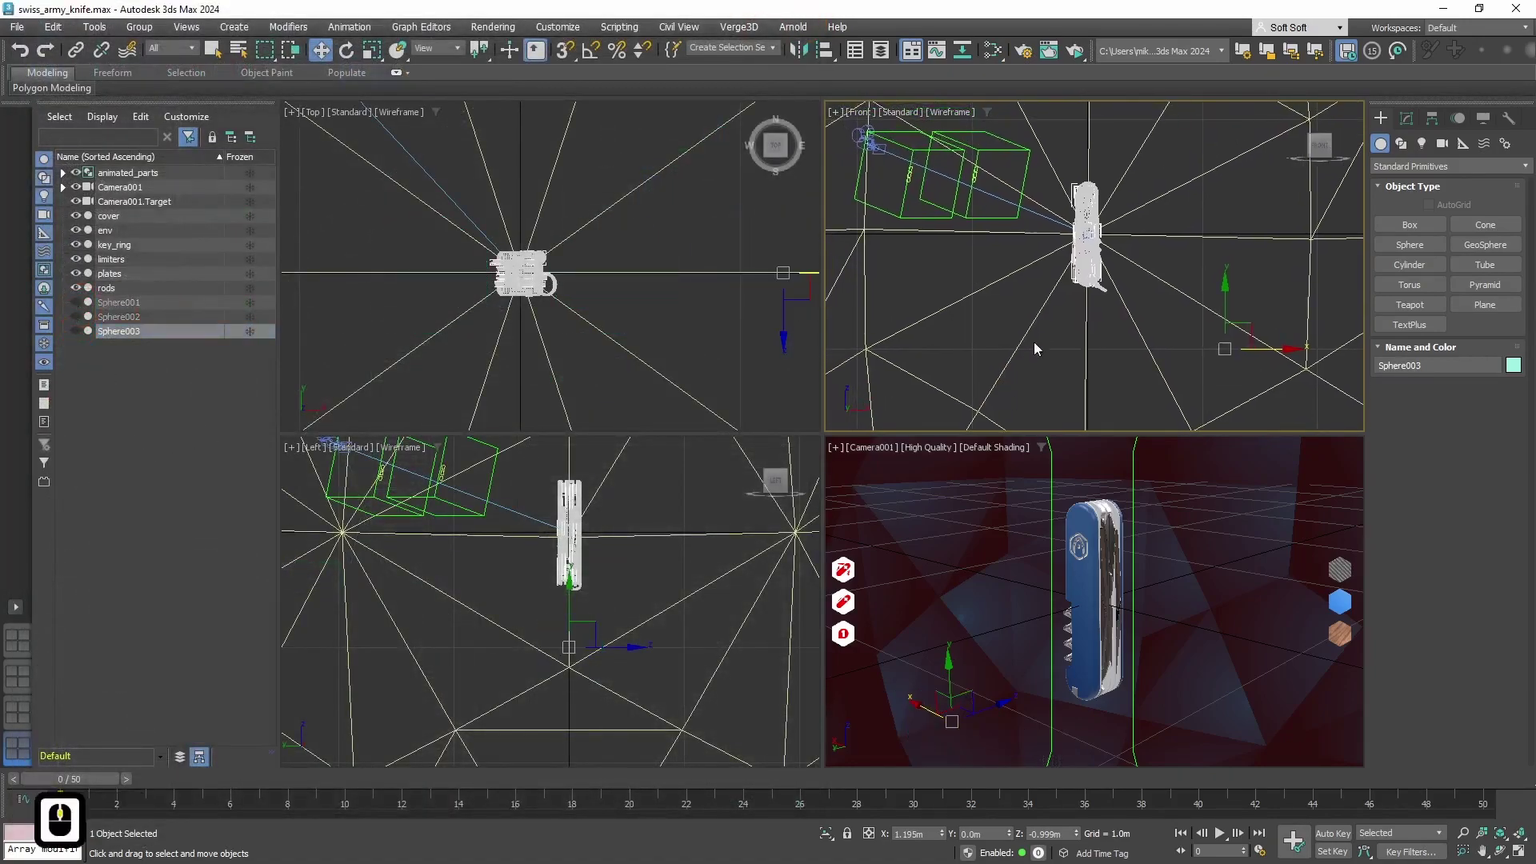
Save the scene and export it with Verge3D as swiss_army_knife glTF.
key("ctrl+s")
left_click(722, 31)
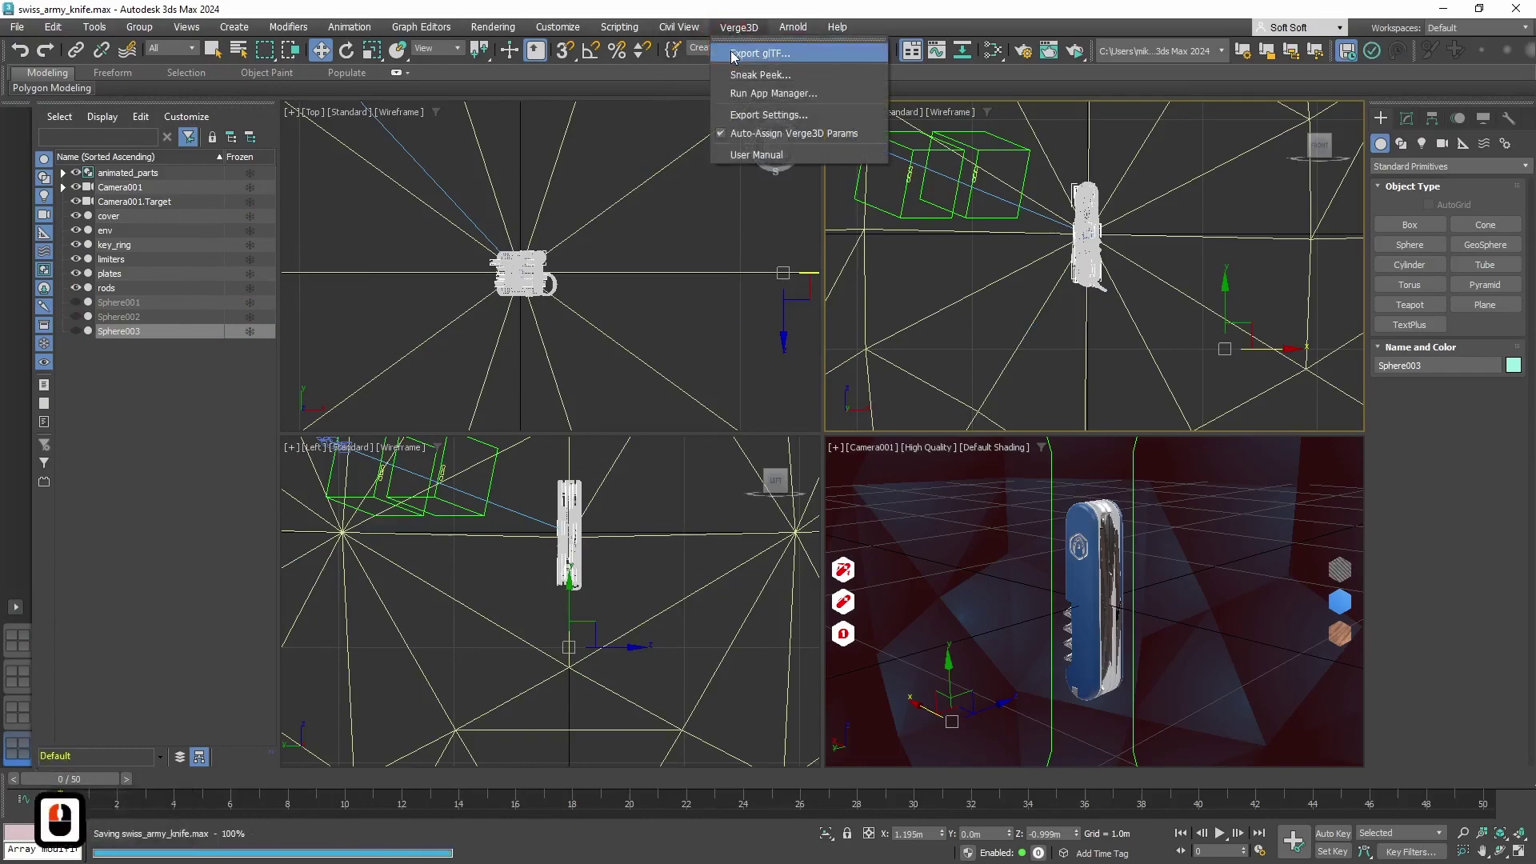
left_click(731, 51)
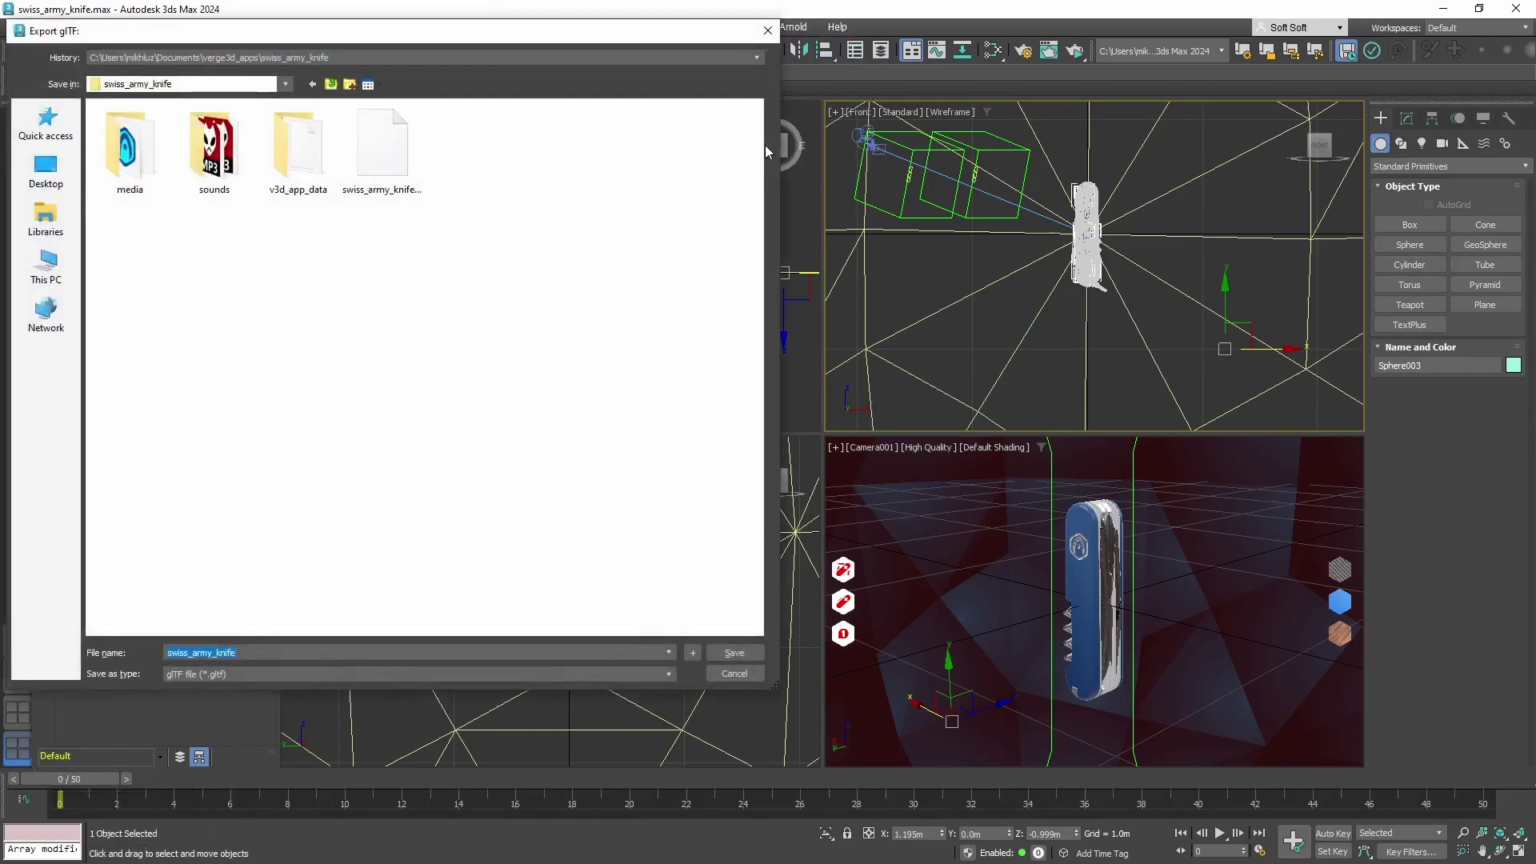
left_click(752, 657)
Place a 'when clicked' event in the Puzzles workspace and set its object to wood_button.
key("alt+Tab")
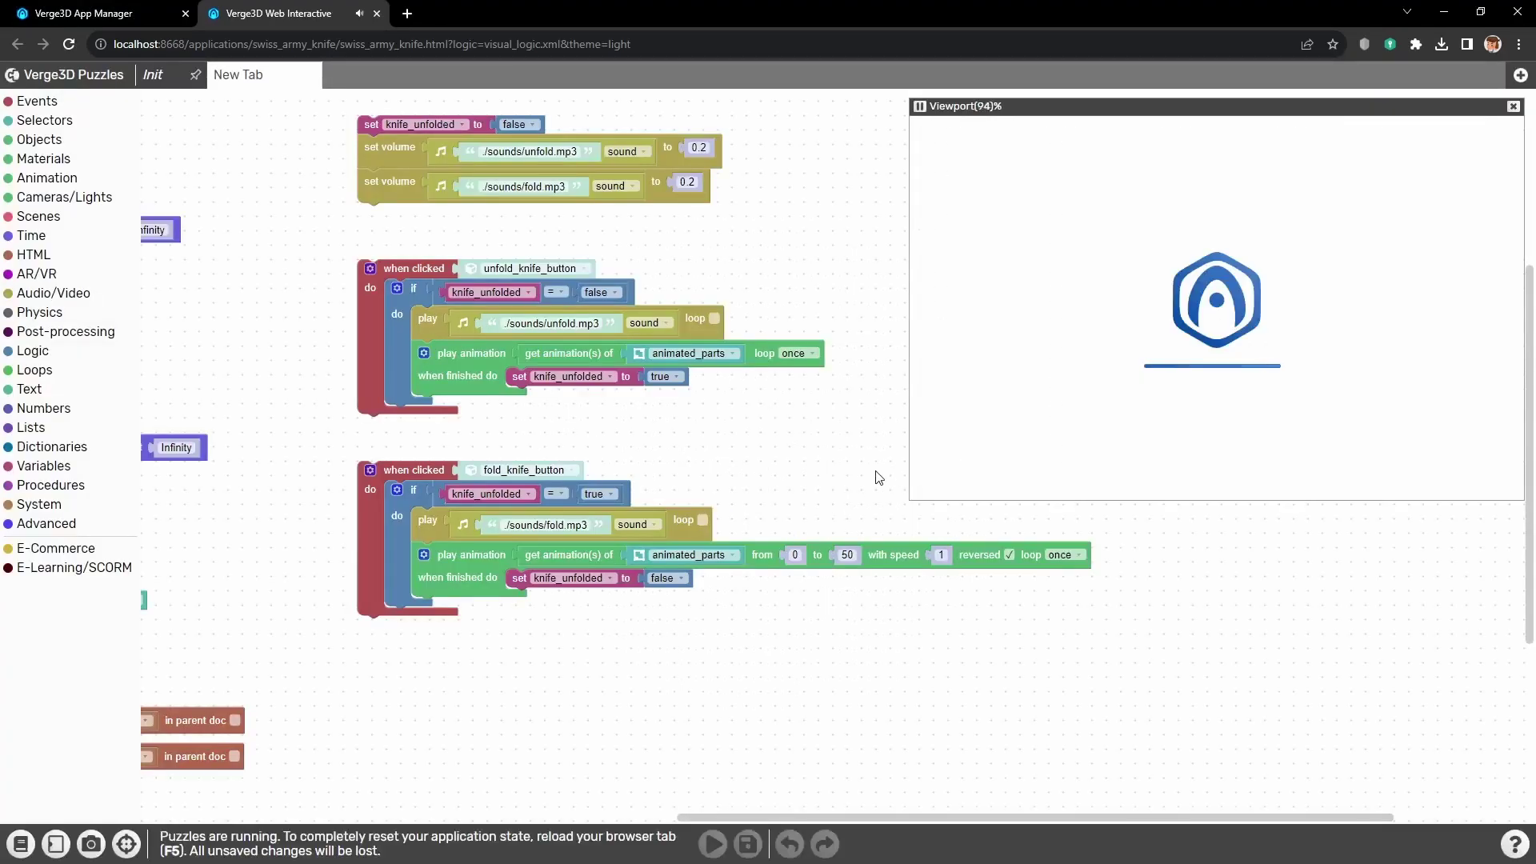
middle_click_drag(855, 274, 490, 391)
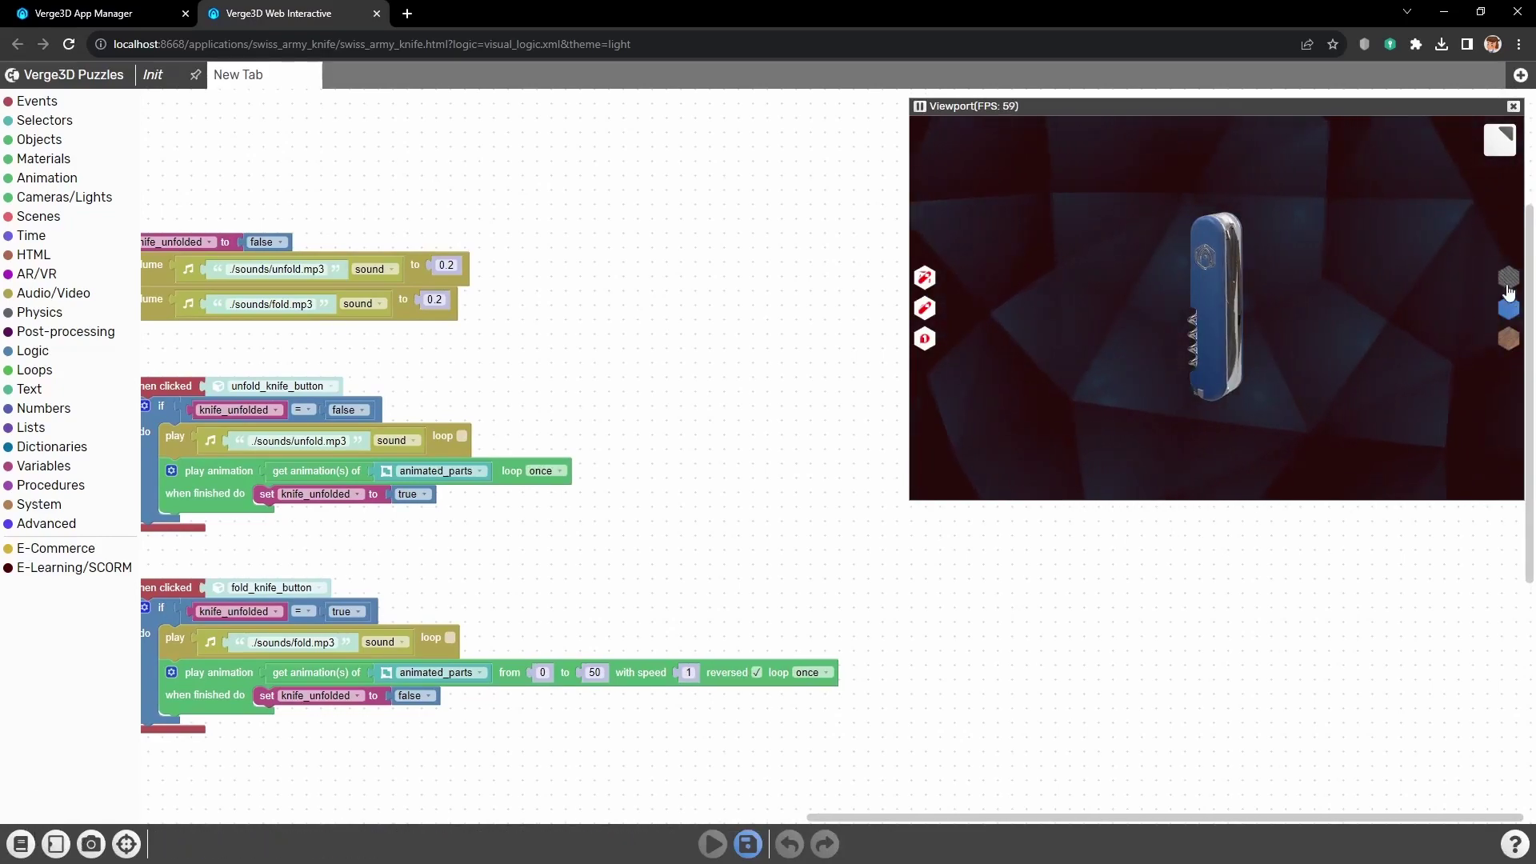
left_click(36, 101)
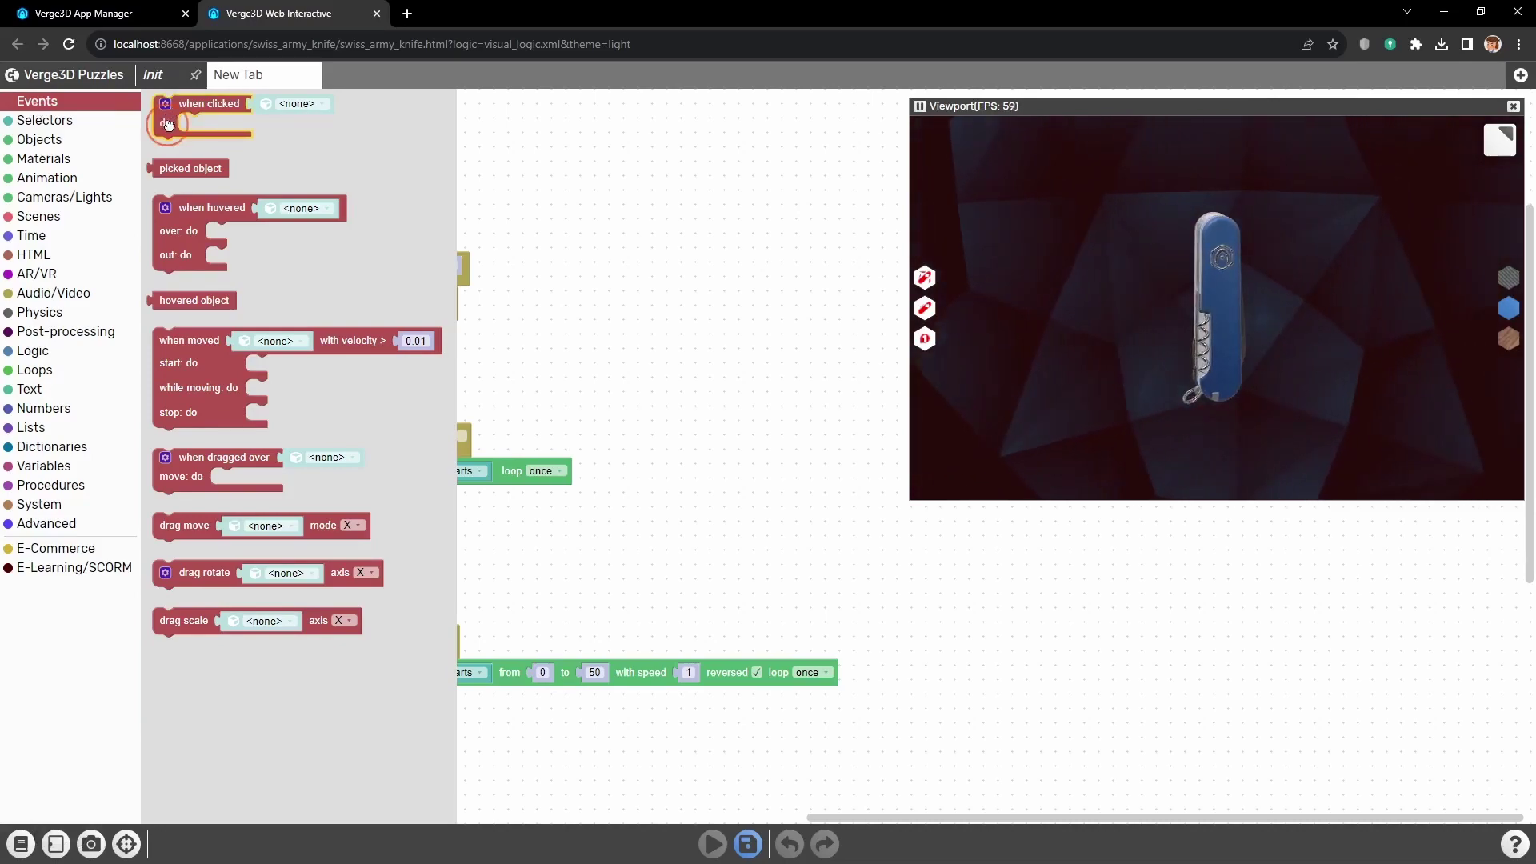
left_click_drag(156, 120, 798, 250)
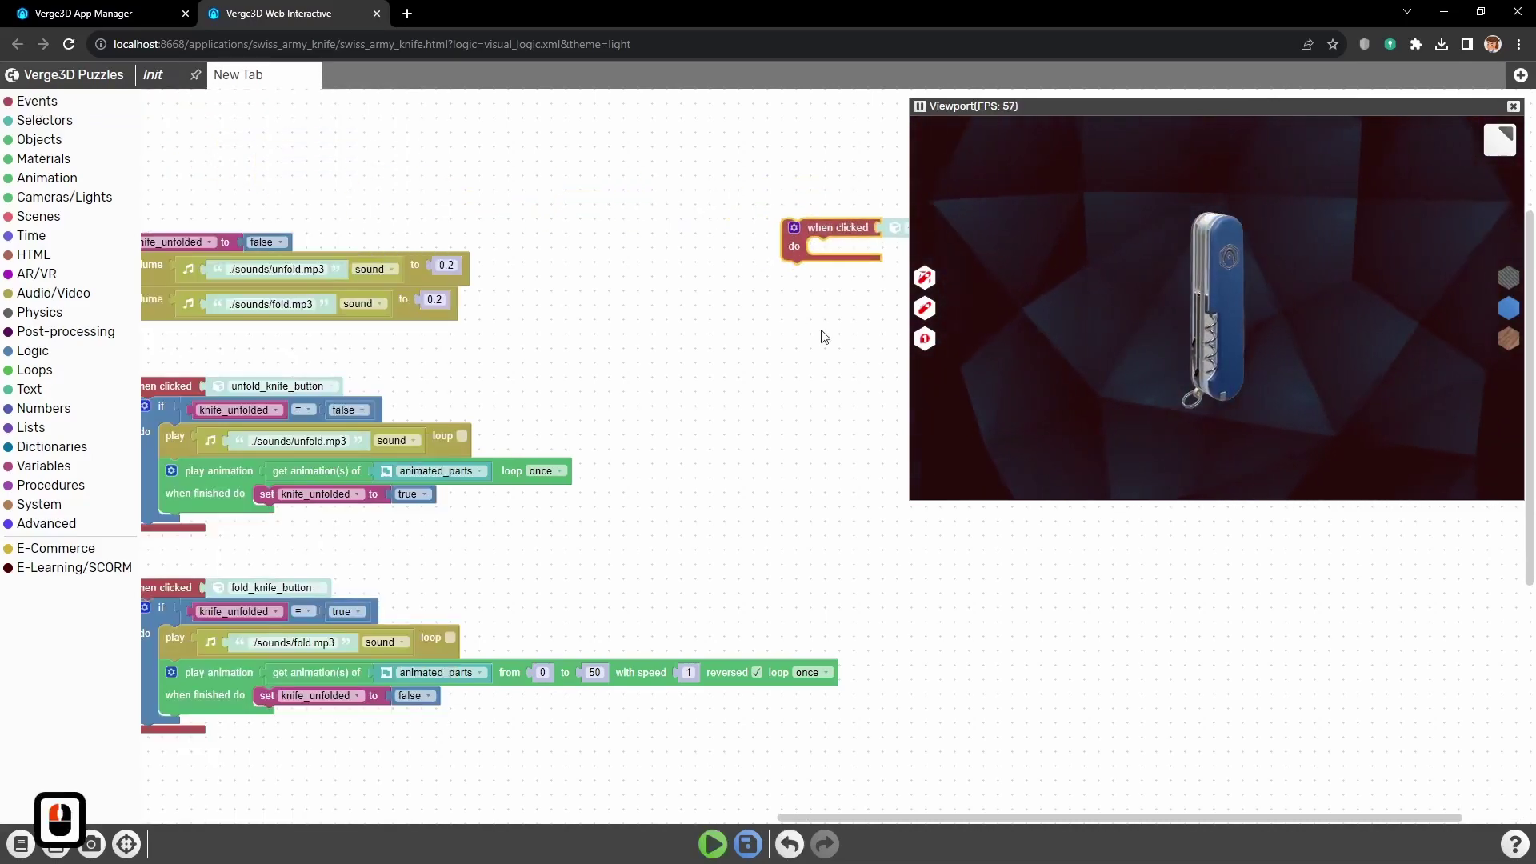
middle_click_drag(827, 363, 702, 387)
left_click(799, 252)
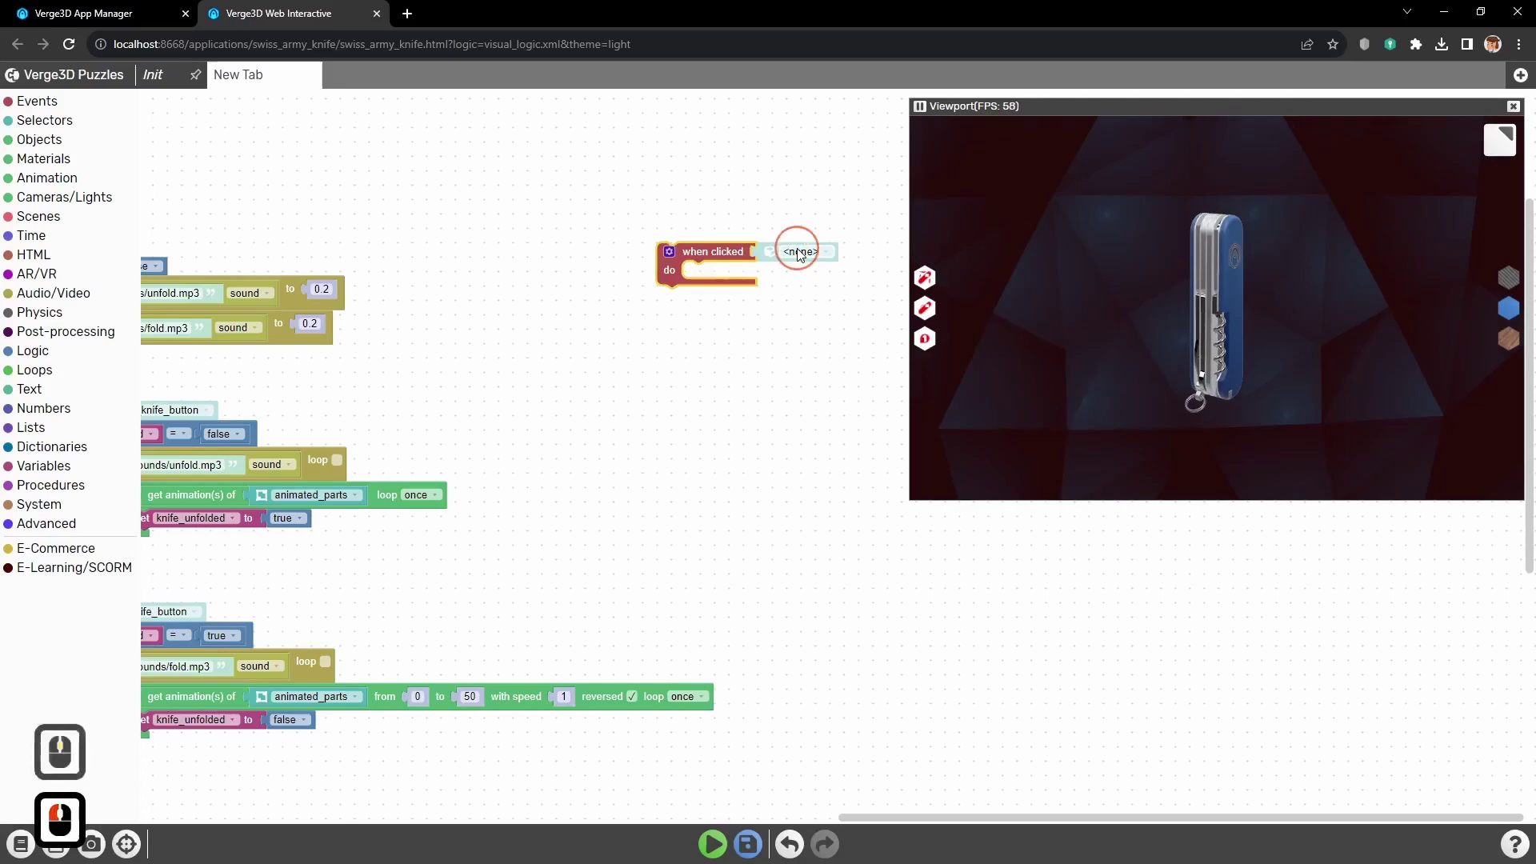
type("but")
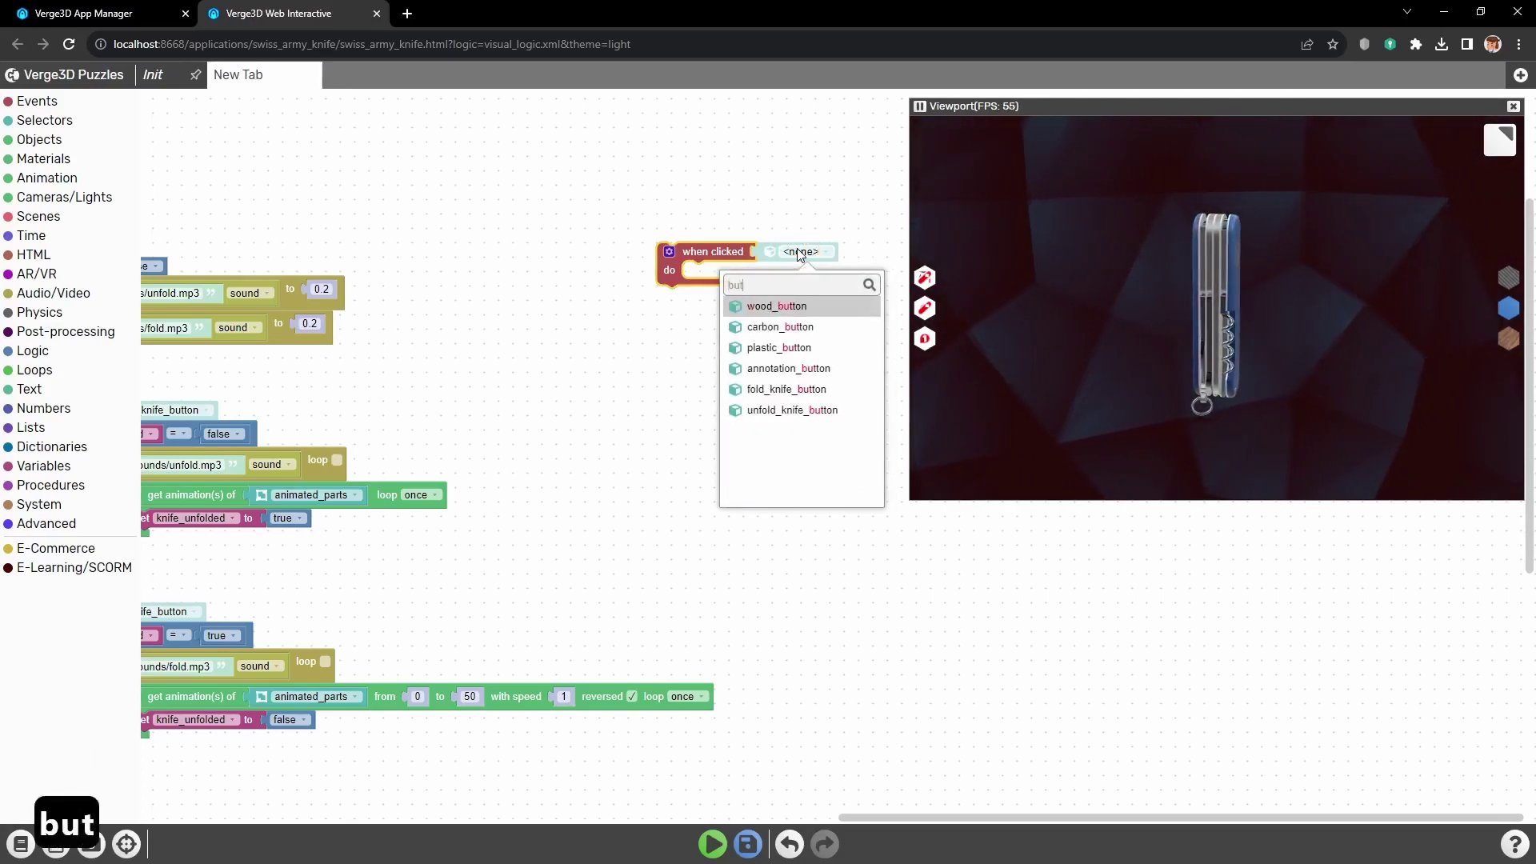
left_click(776, 306)
left_click_drag(837, 427, 814, 431)
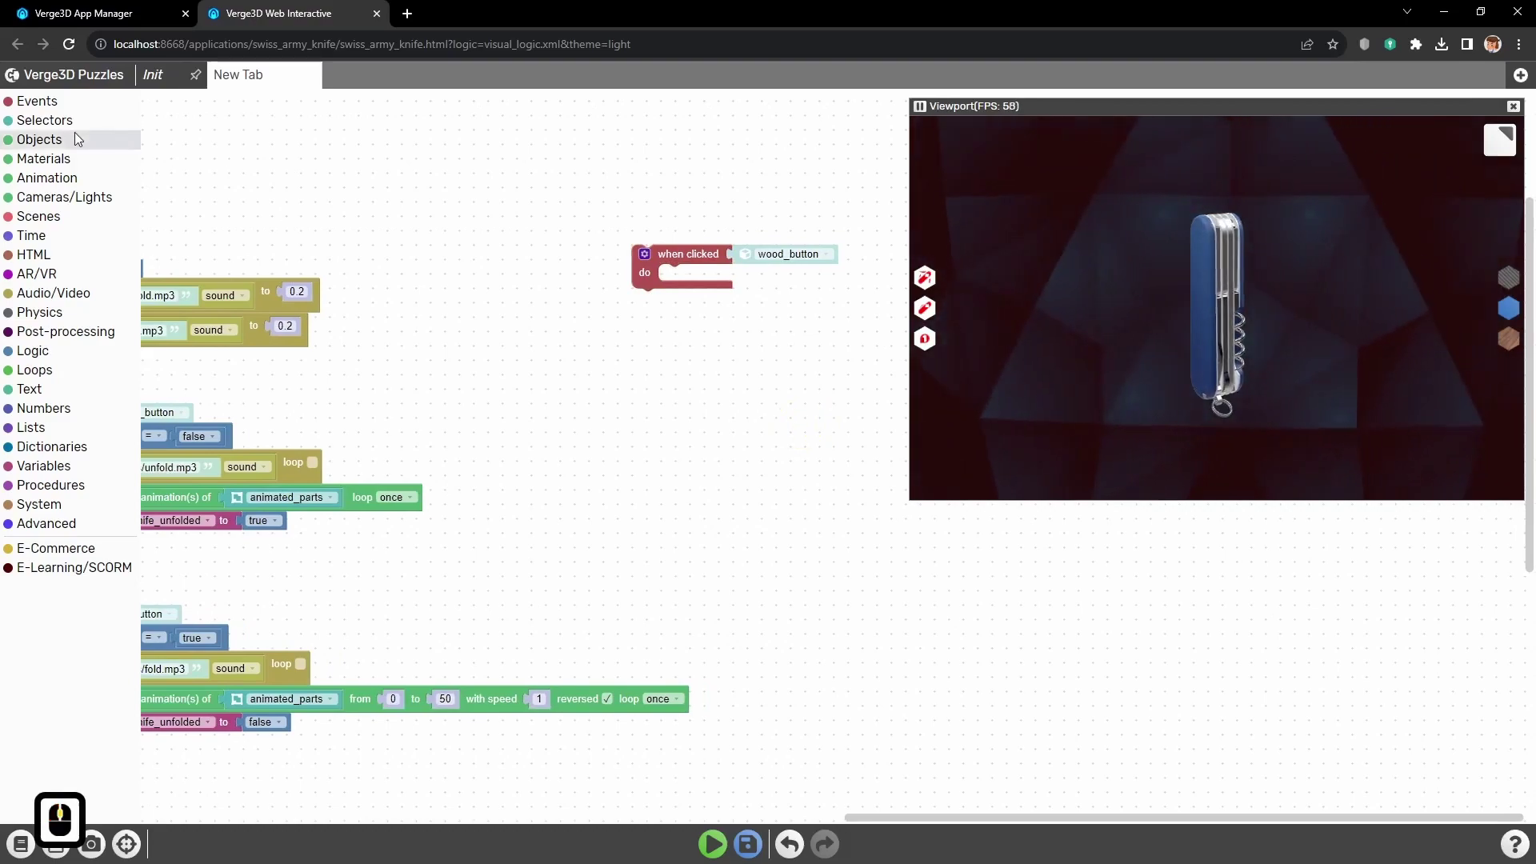
Add an 'assign material' action giving the wood material to the cover object.
left_click(69, 160)
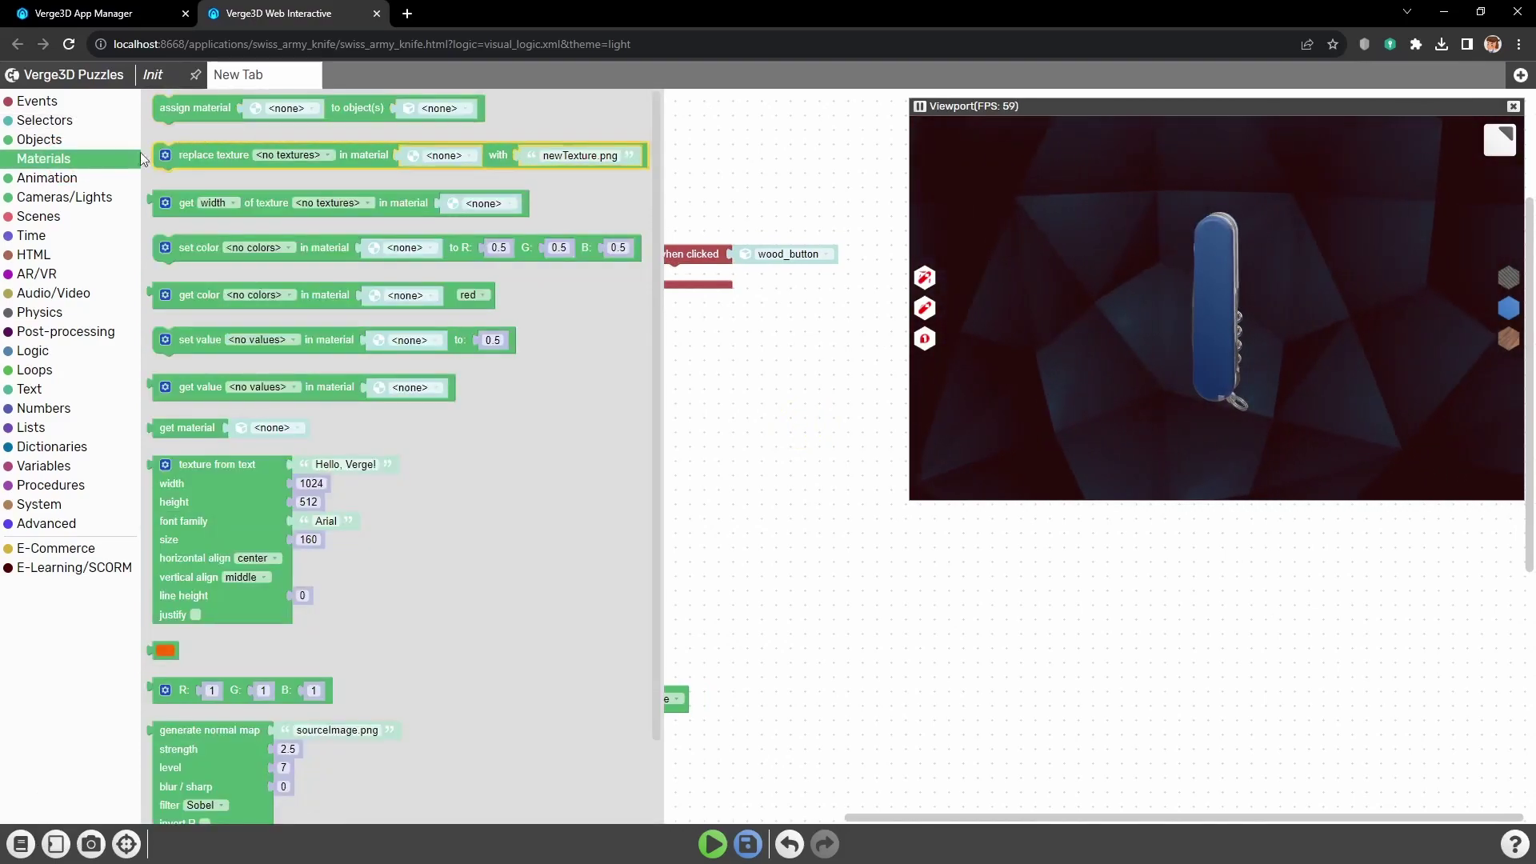
left_click_drag(171, 110, 668, 285)
left_click_drag(782, 389, 640, 400)
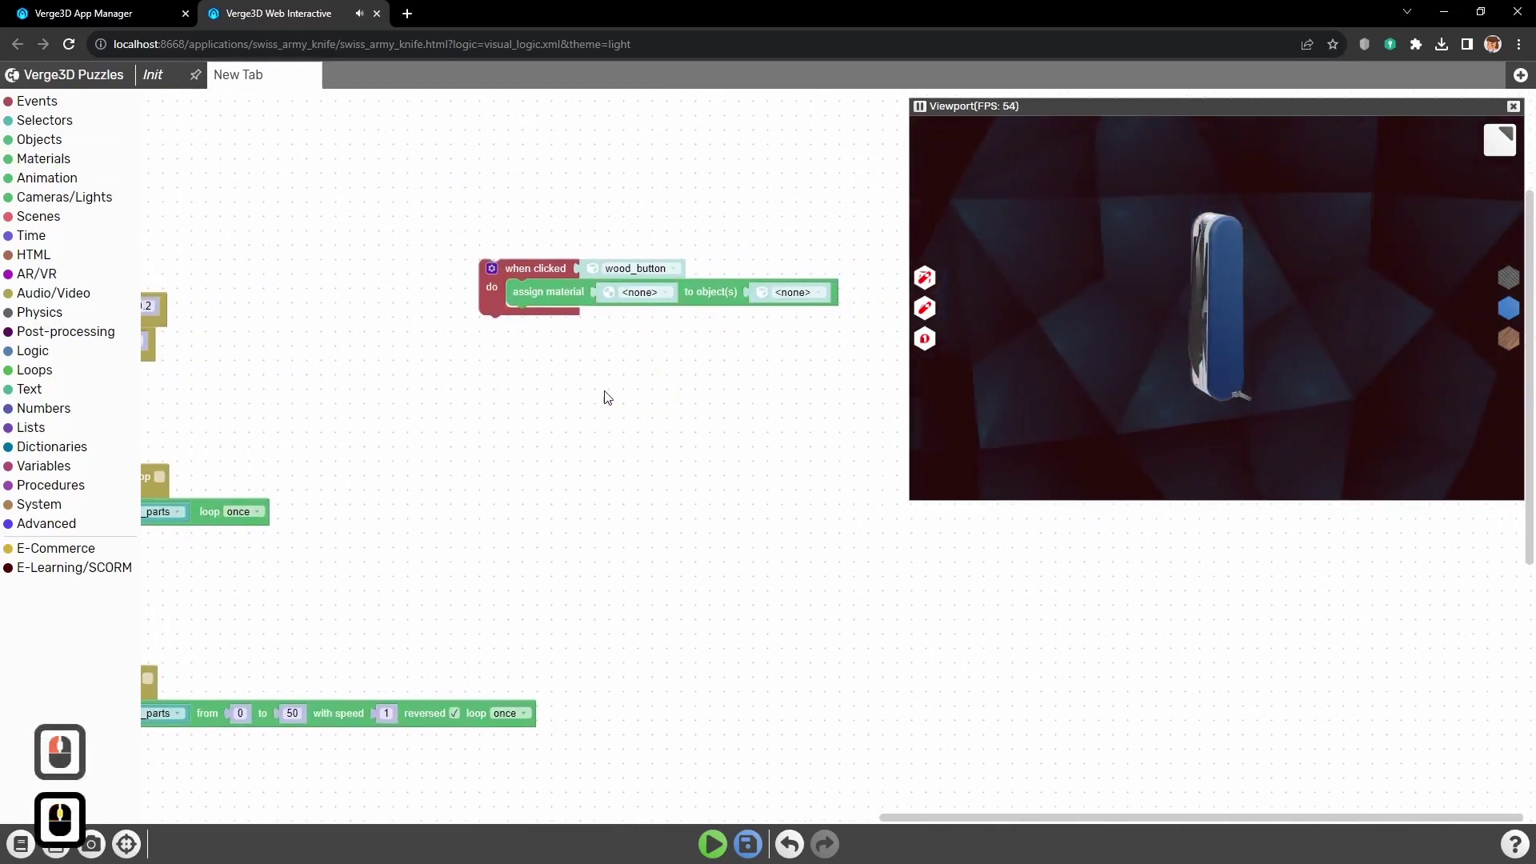
left_click(648, 294)
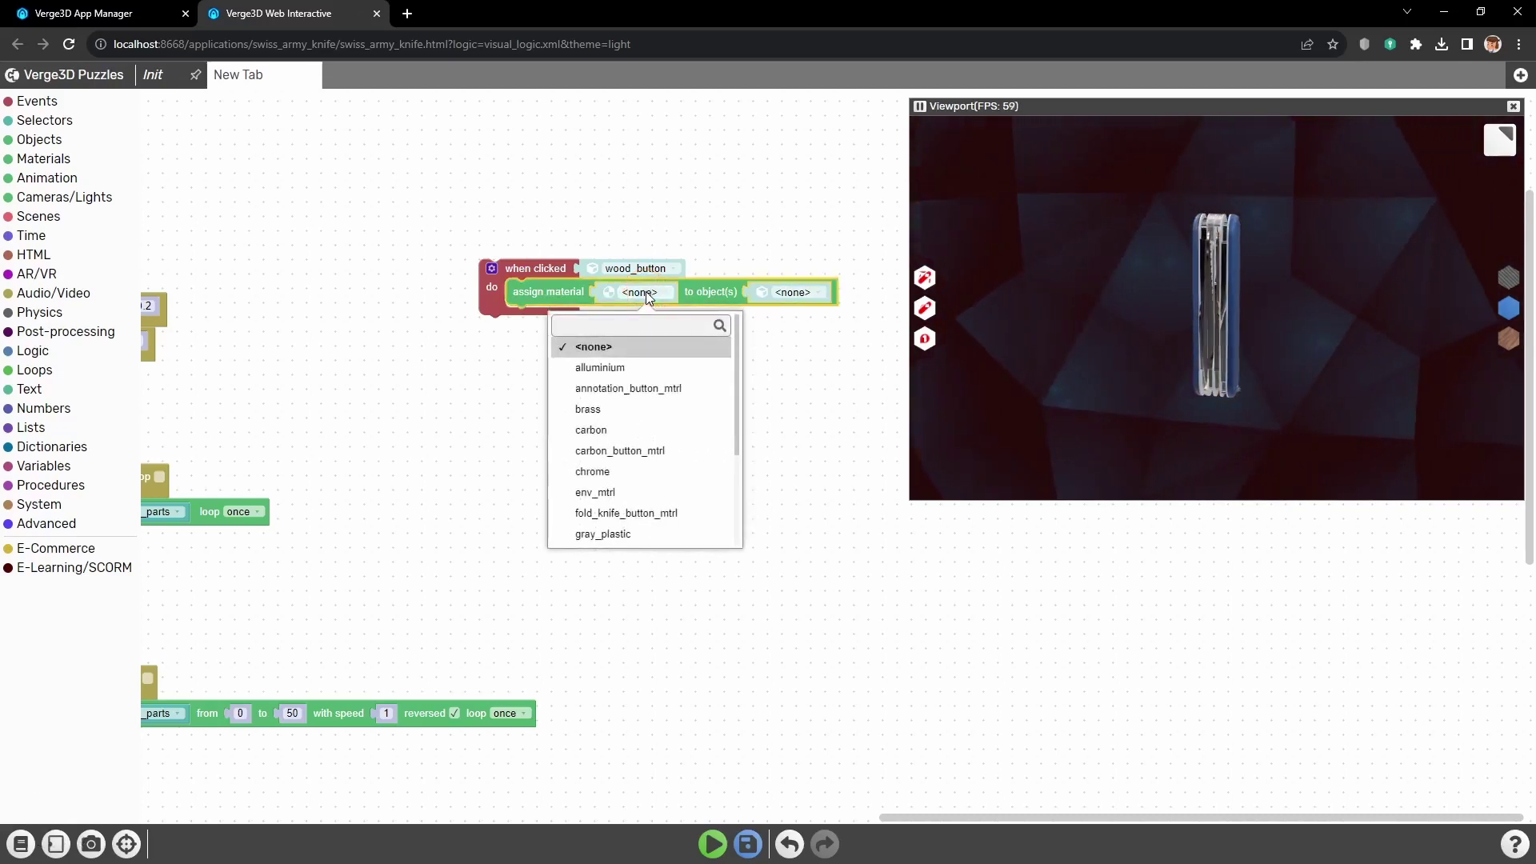
type("wod")
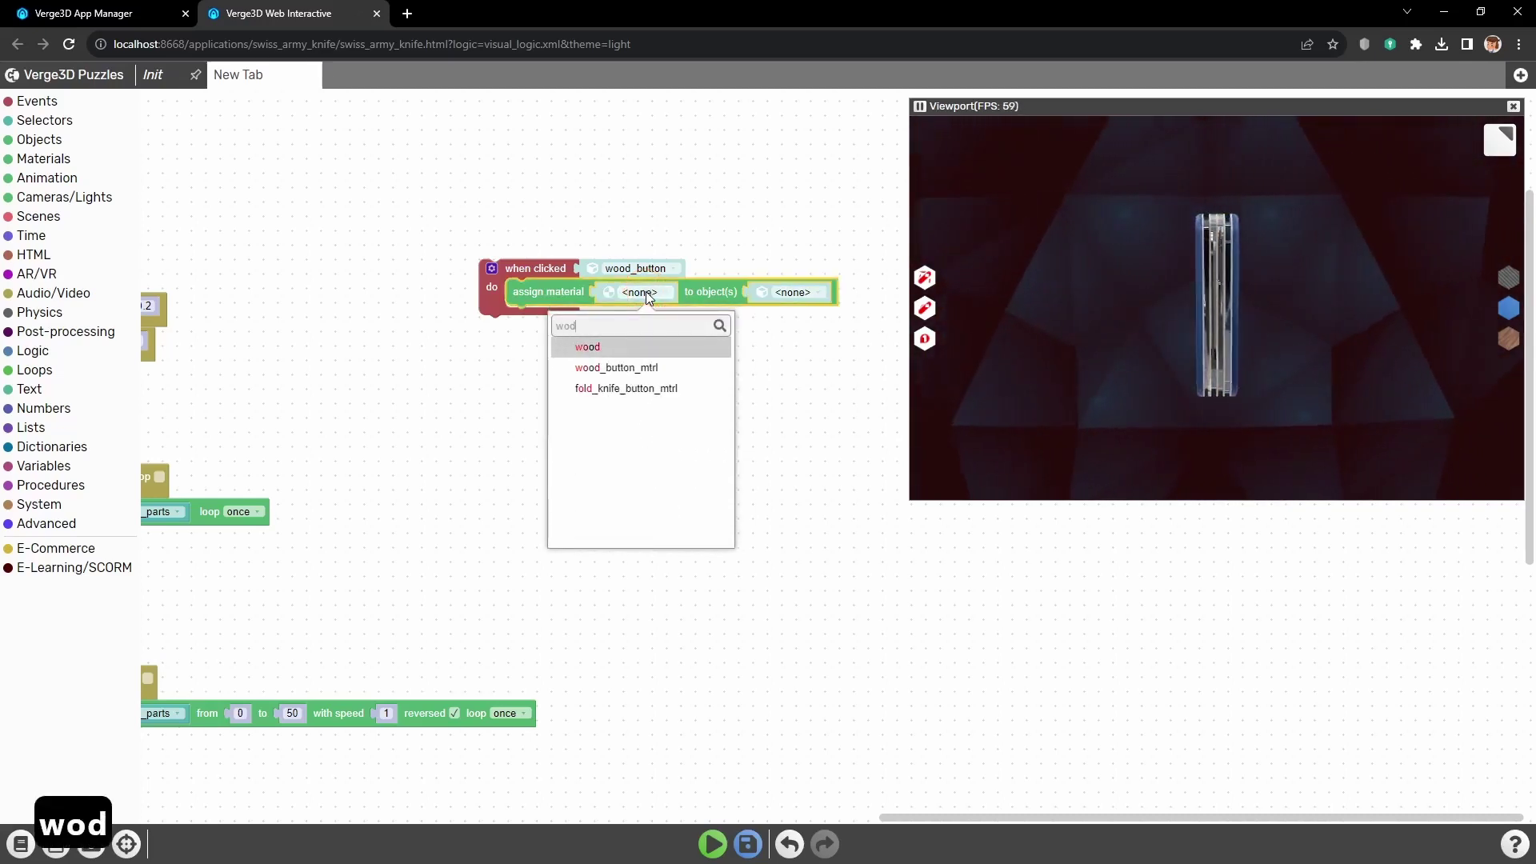
left_click(631, 346)
left_click(795, 300)
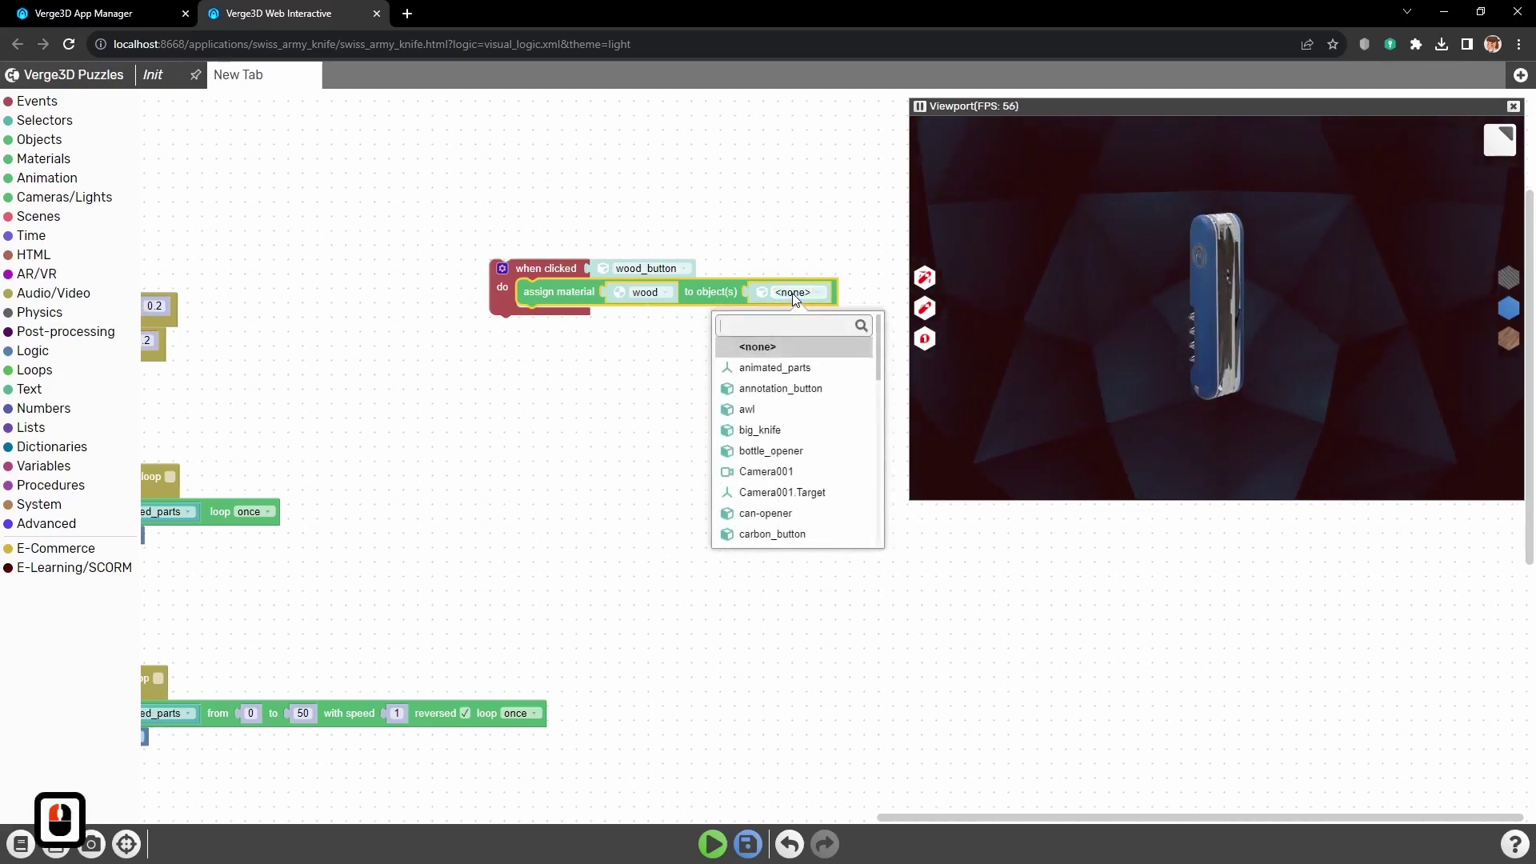
type("cov")
left_click(798, 345)
Run the puzzles and orbit the preview to check the wooden cover.
middle_click_drag(812, 431, 739, 419)
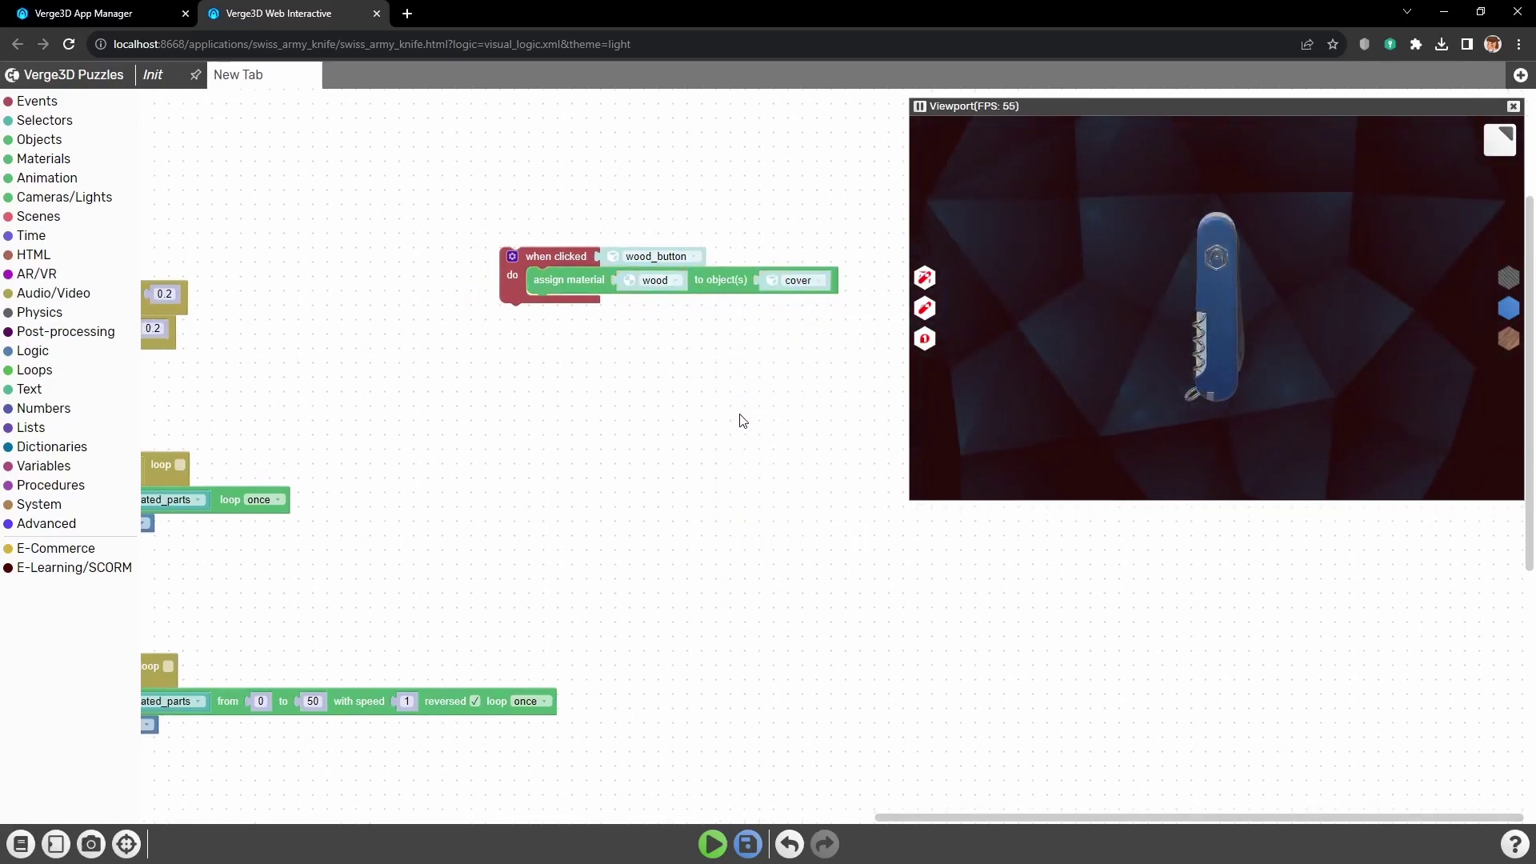
left_click(748, 845)
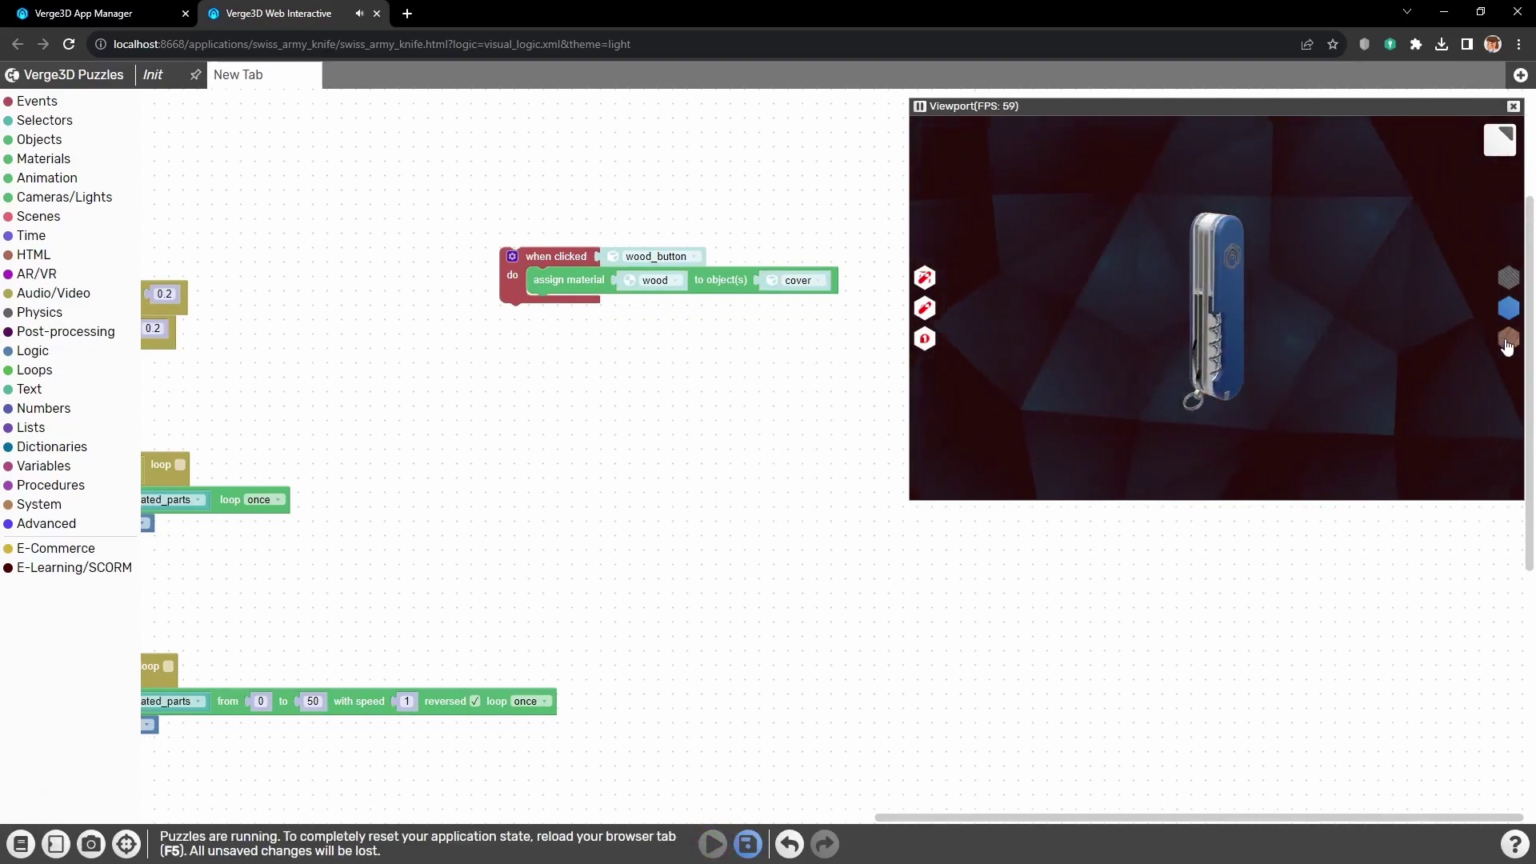
left_click_drag(1416, 345, 1276, 346)
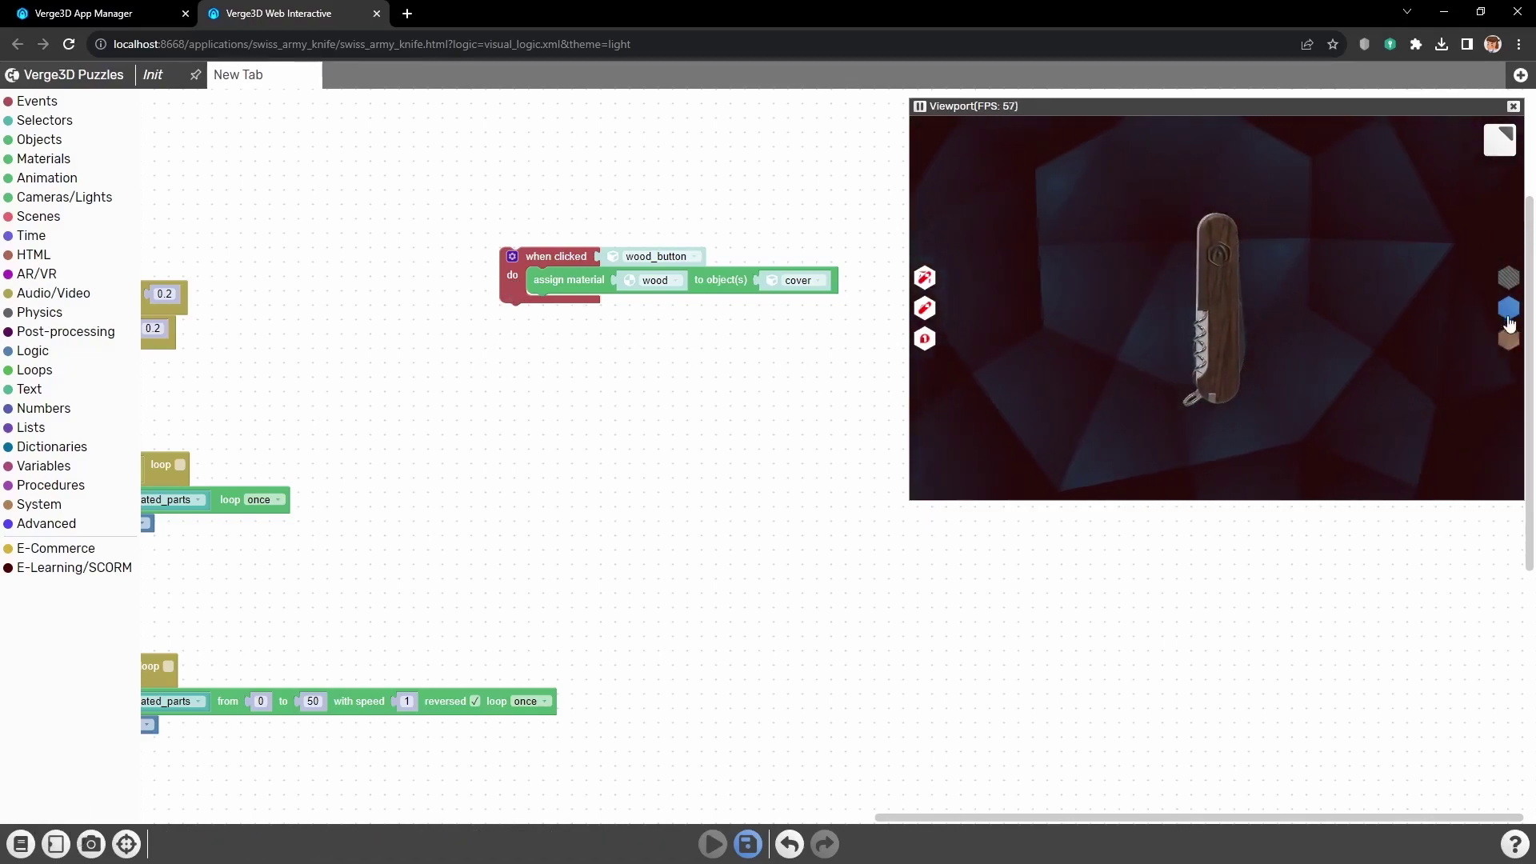
Duplicate the wood puzzle and change the copy to carbon_button assigning carbon.
left_click(560, 257)
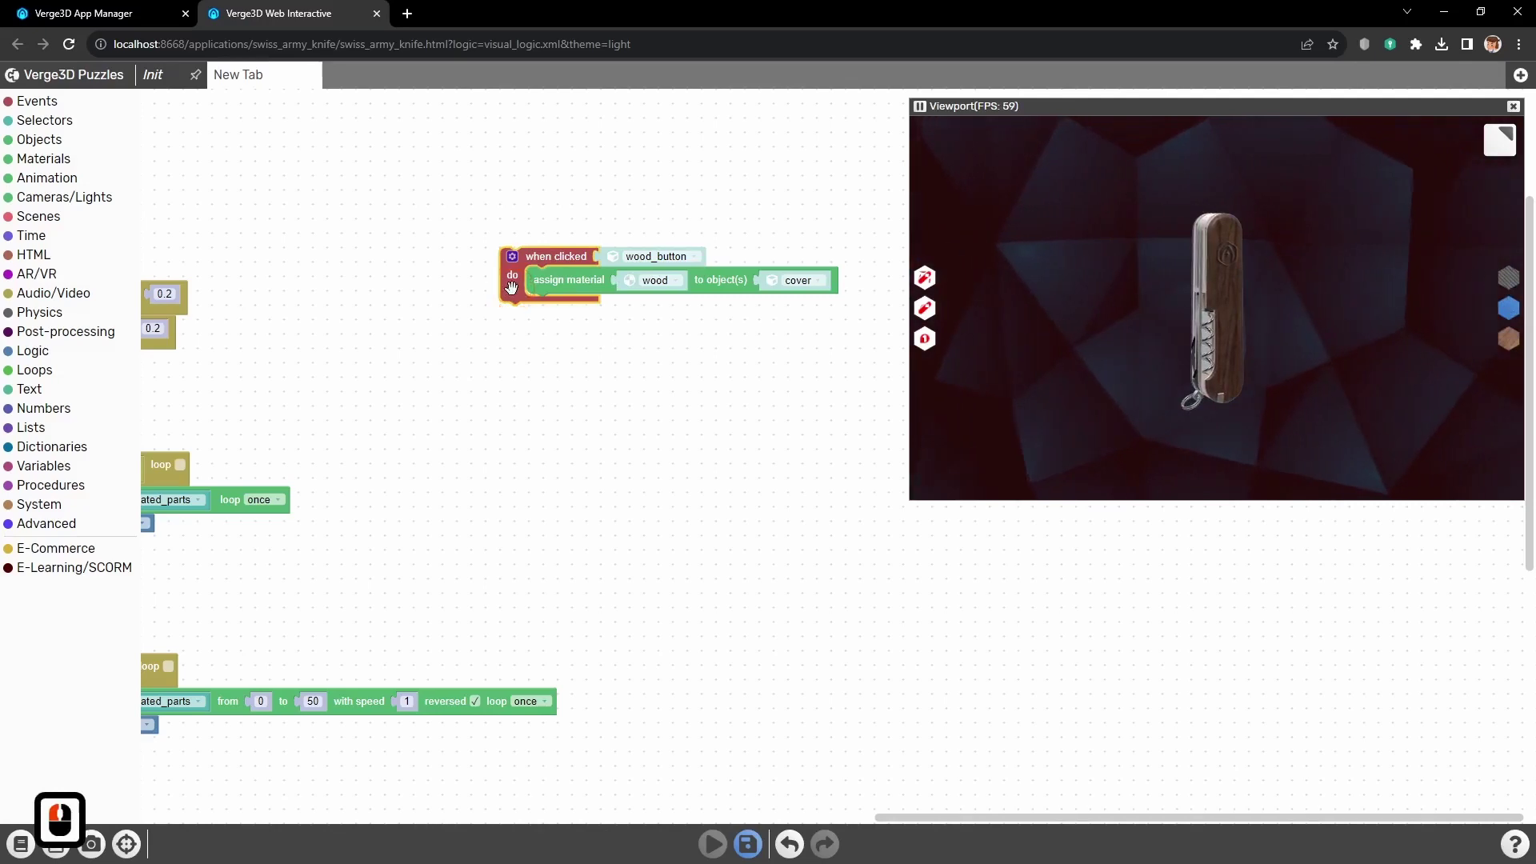
key("ctrl+c")
key("ctrl+v")
left_click_drag(838, 493, 651, 368)
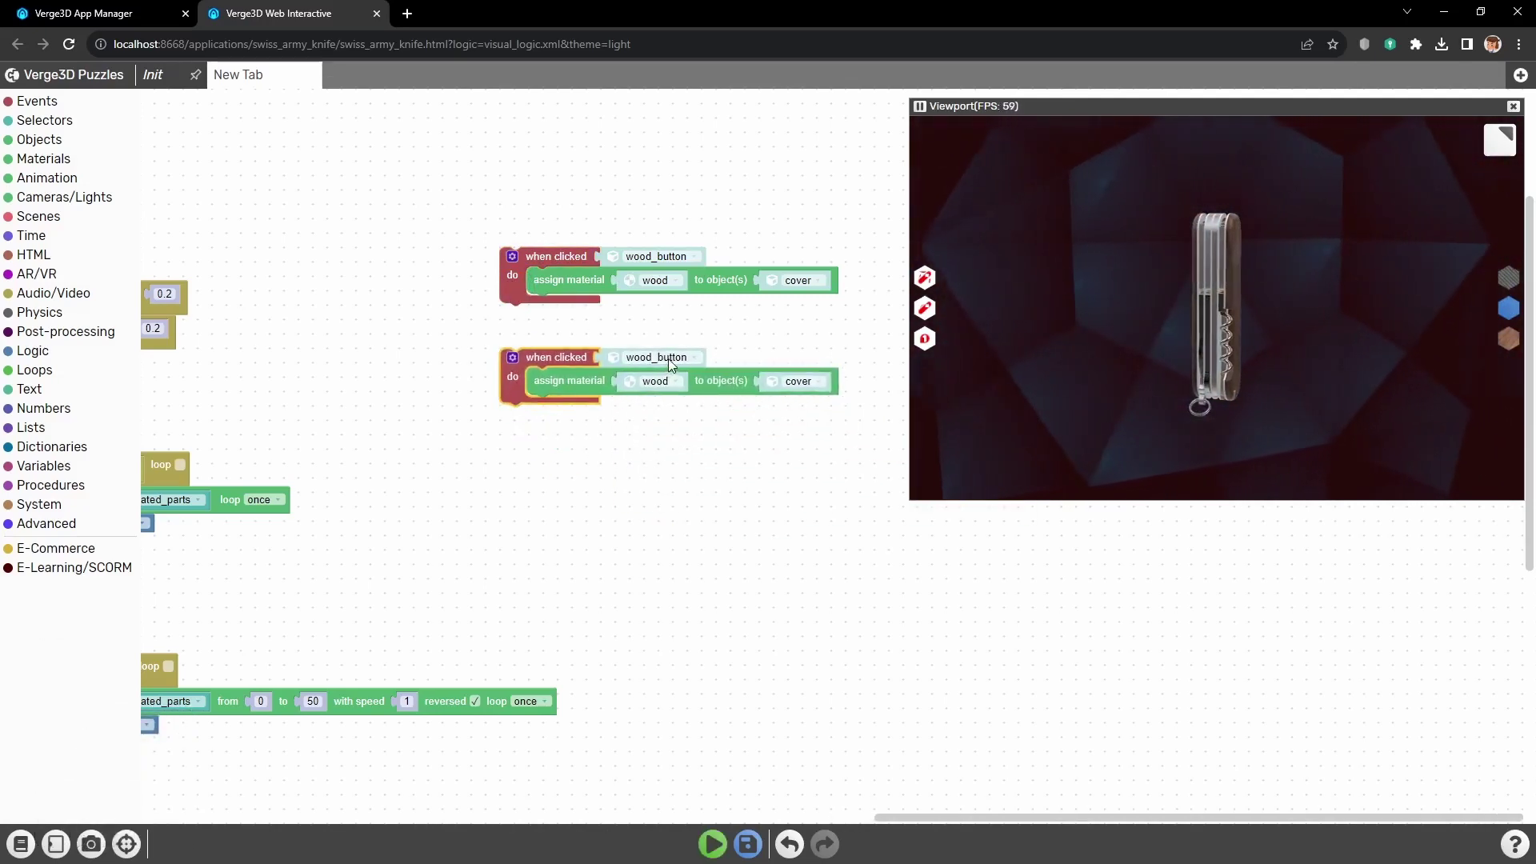
left_click(669, 358)
type("but")
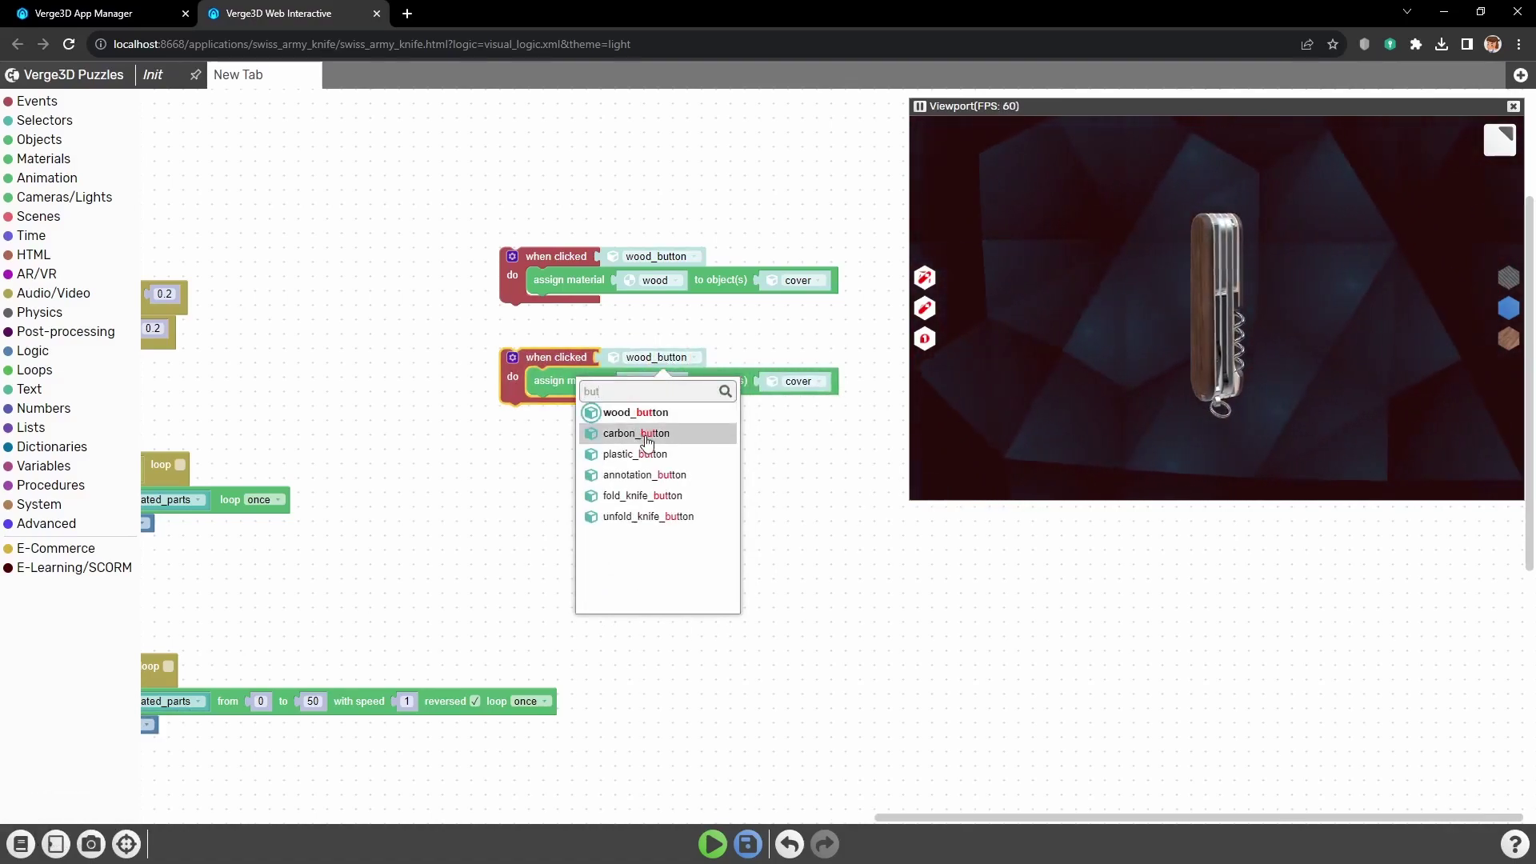
left_click(645, 439)
left_click(665, 389)
type("ca")
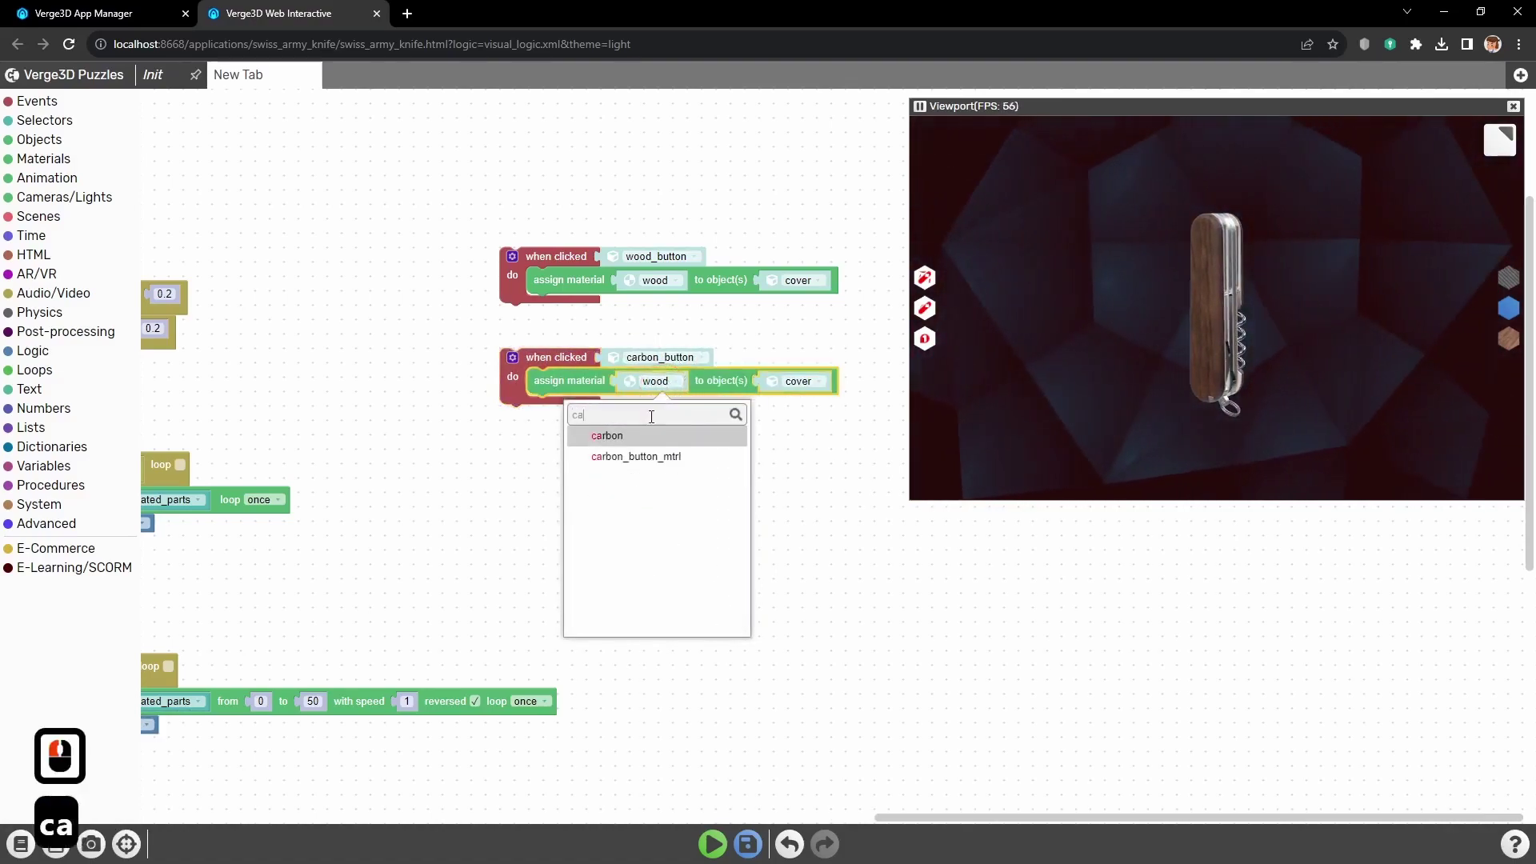
left_click(639, 438)
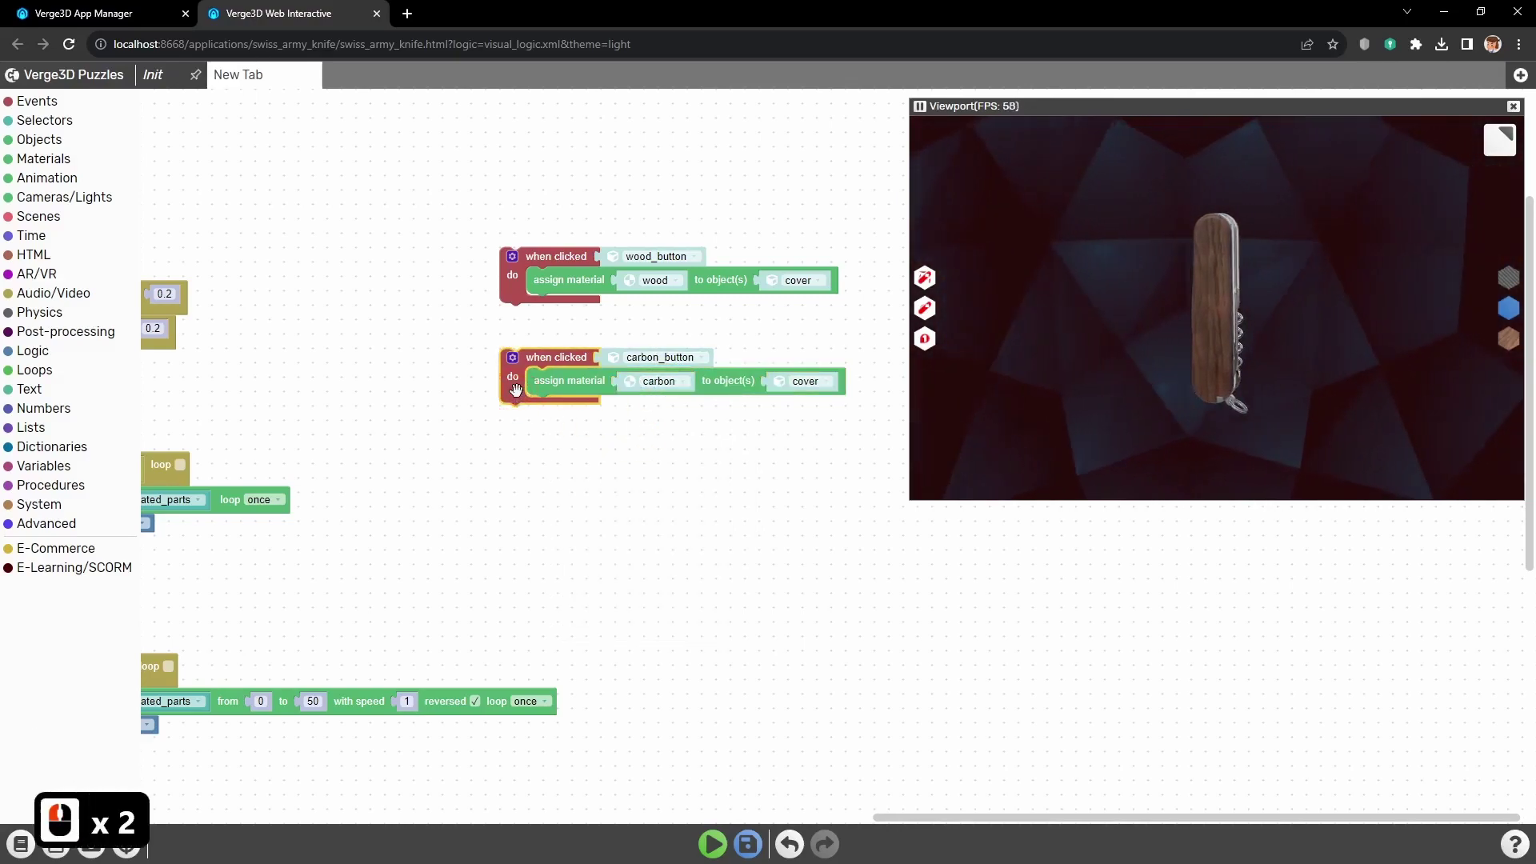
Paste a third copy set to plastic_button assigning platic, then run and save the puzzles.
key("ctrl+v")
left_click_drag(780, 474, 599, 464)
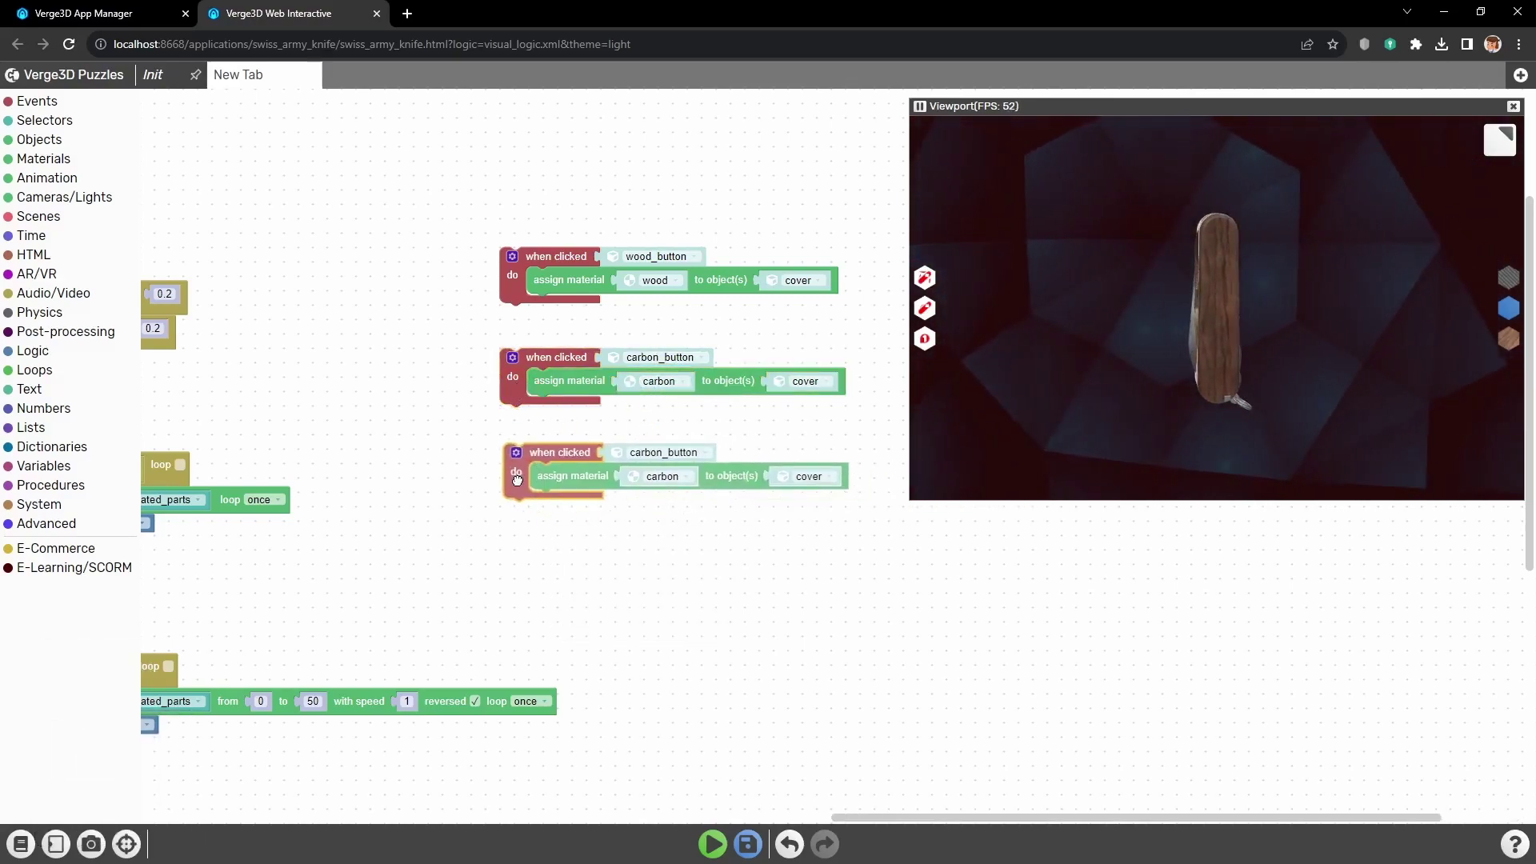
left_click(645, 460)
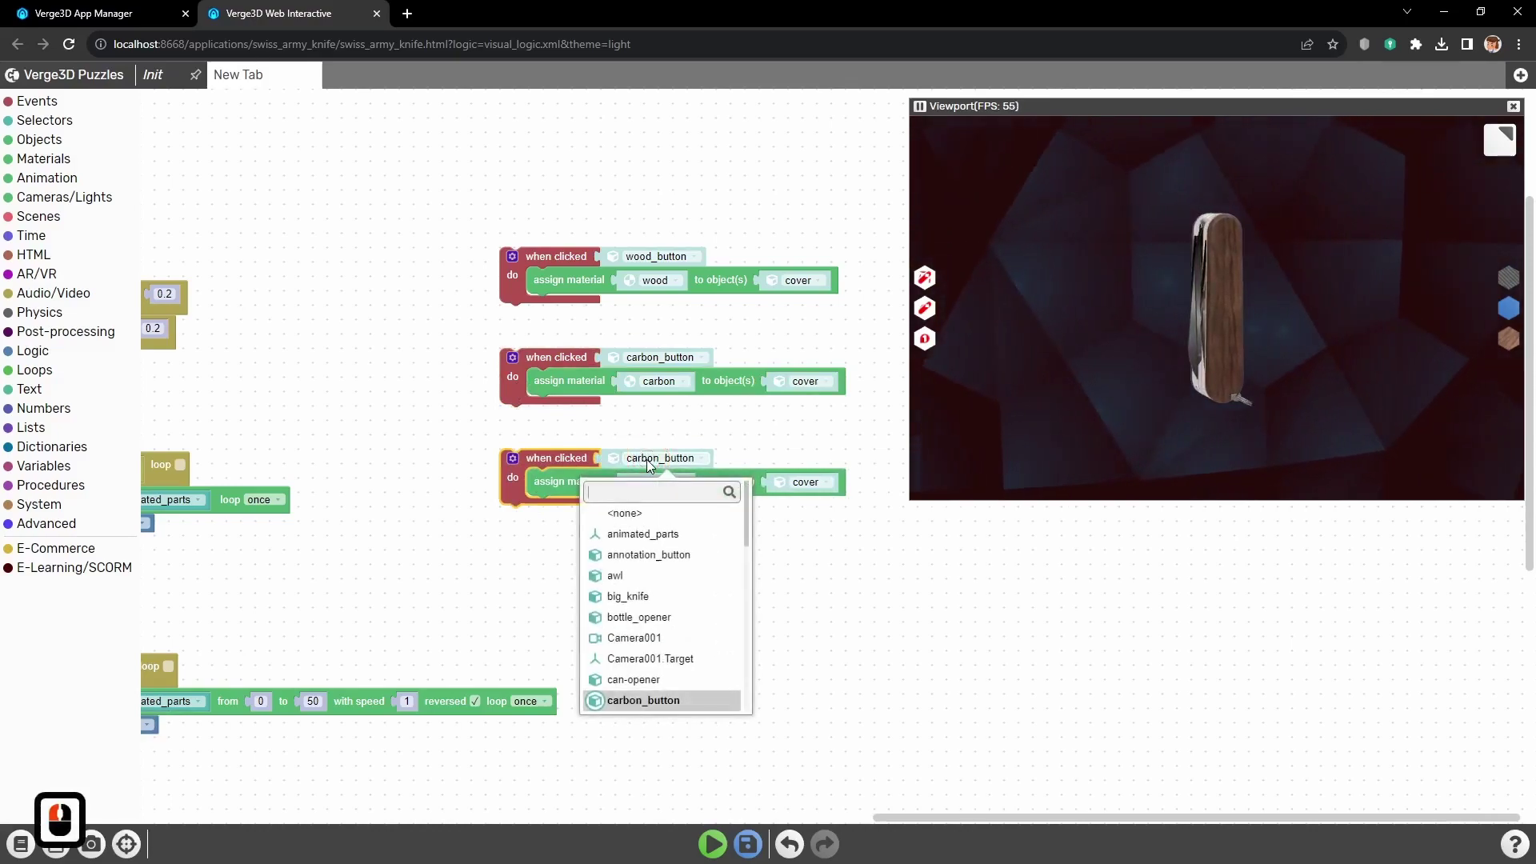
type("but")
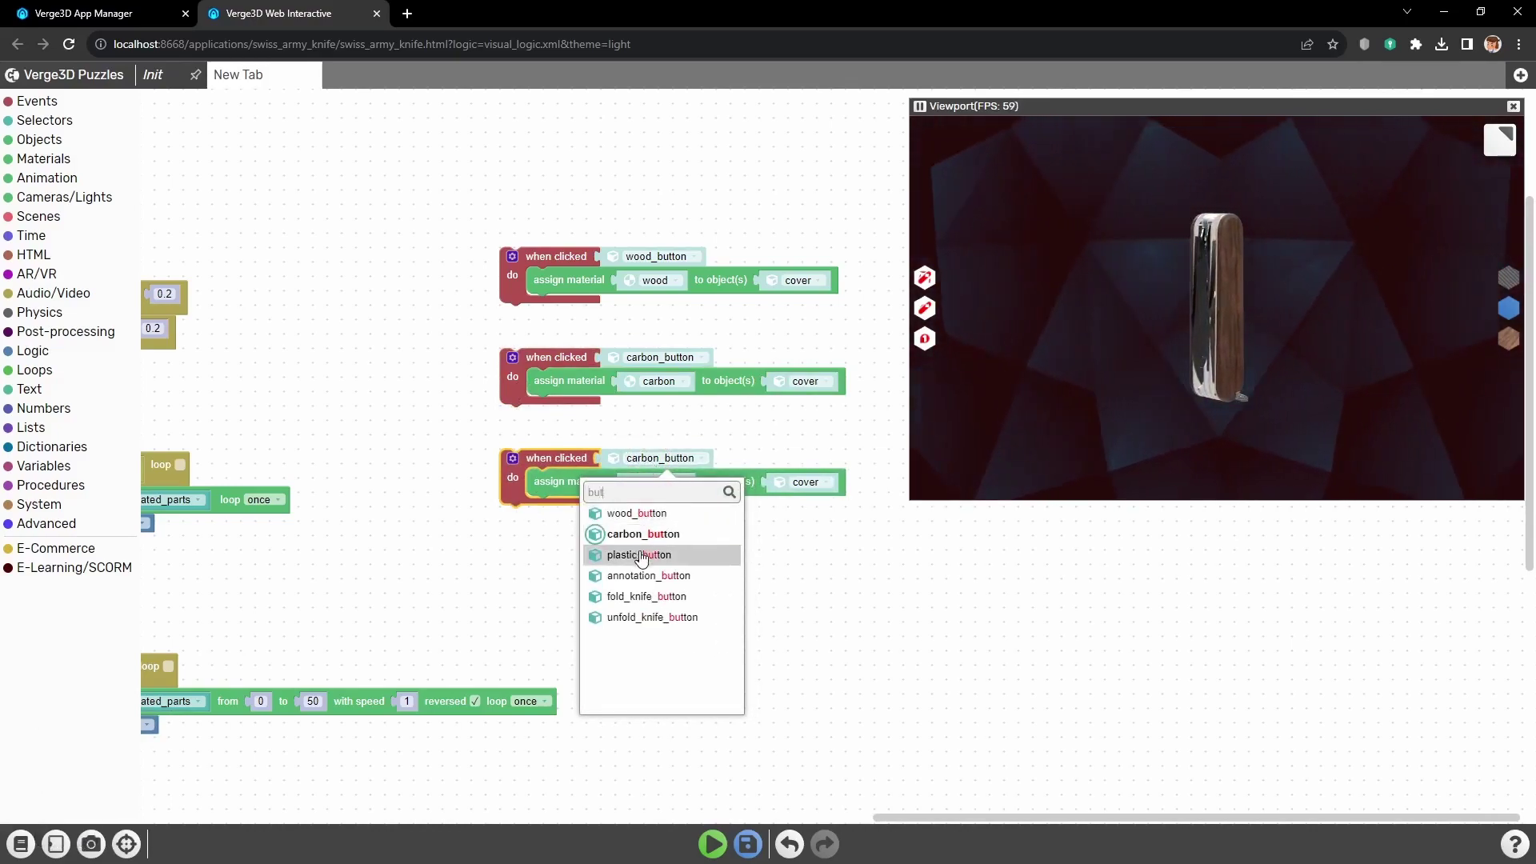
left_click(638, 554)
left_click(660, 482)
type("pla")
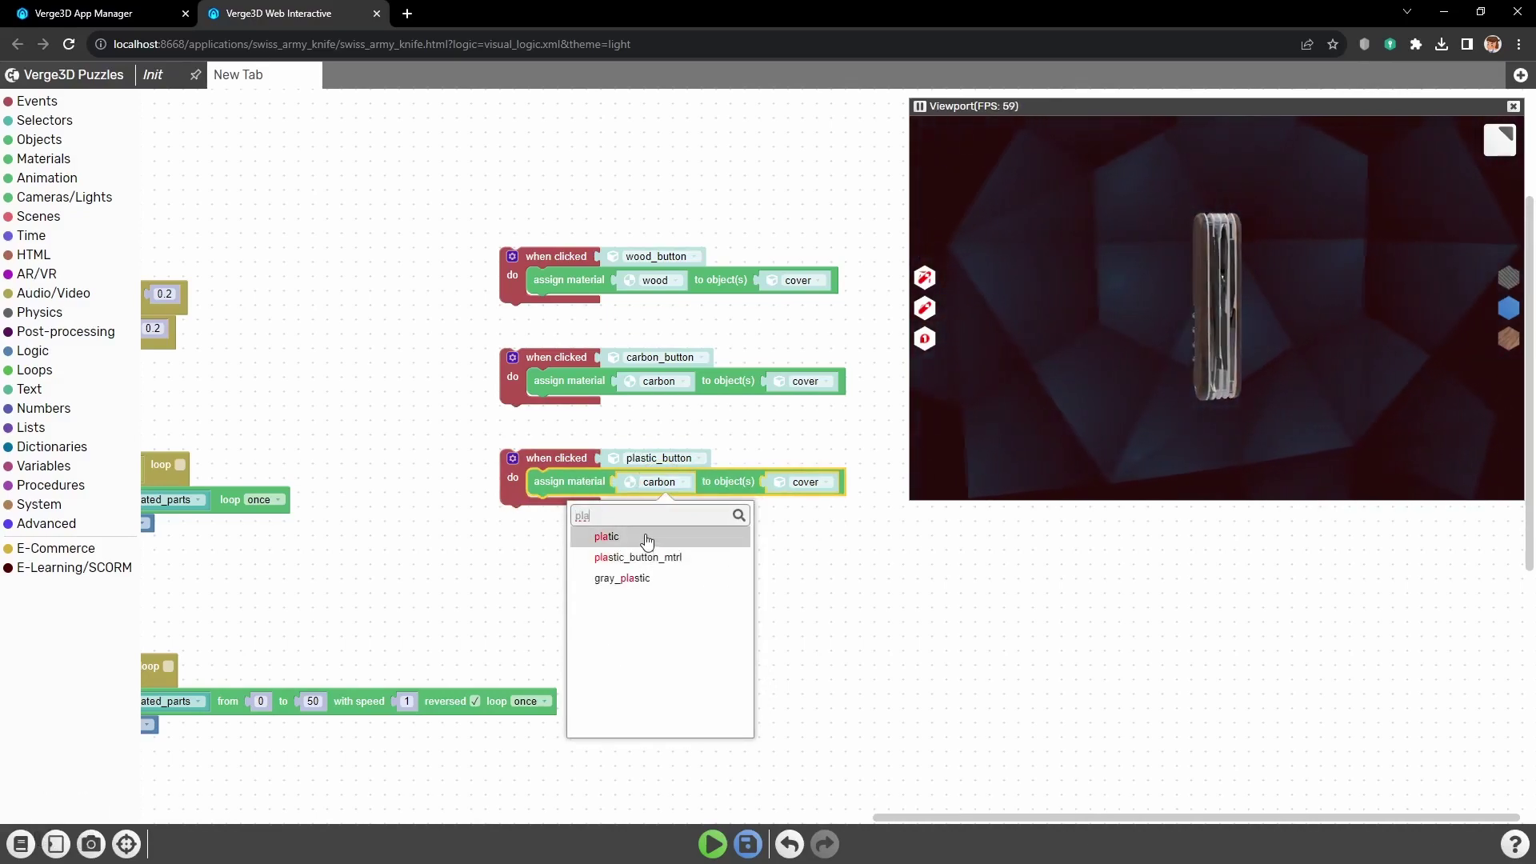
left_click(646, 537)
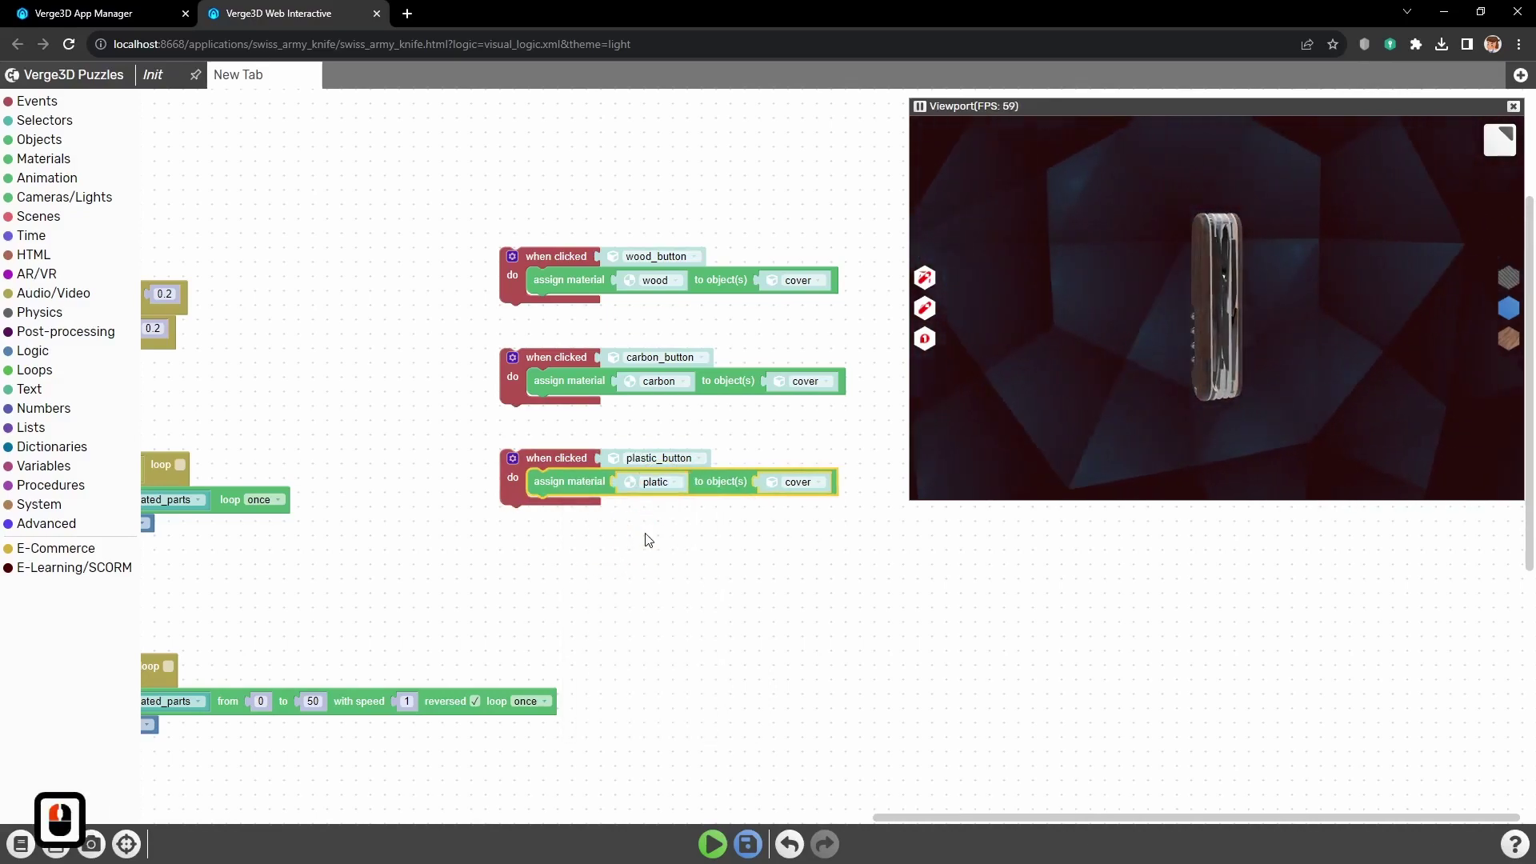
left_click(712, 844)
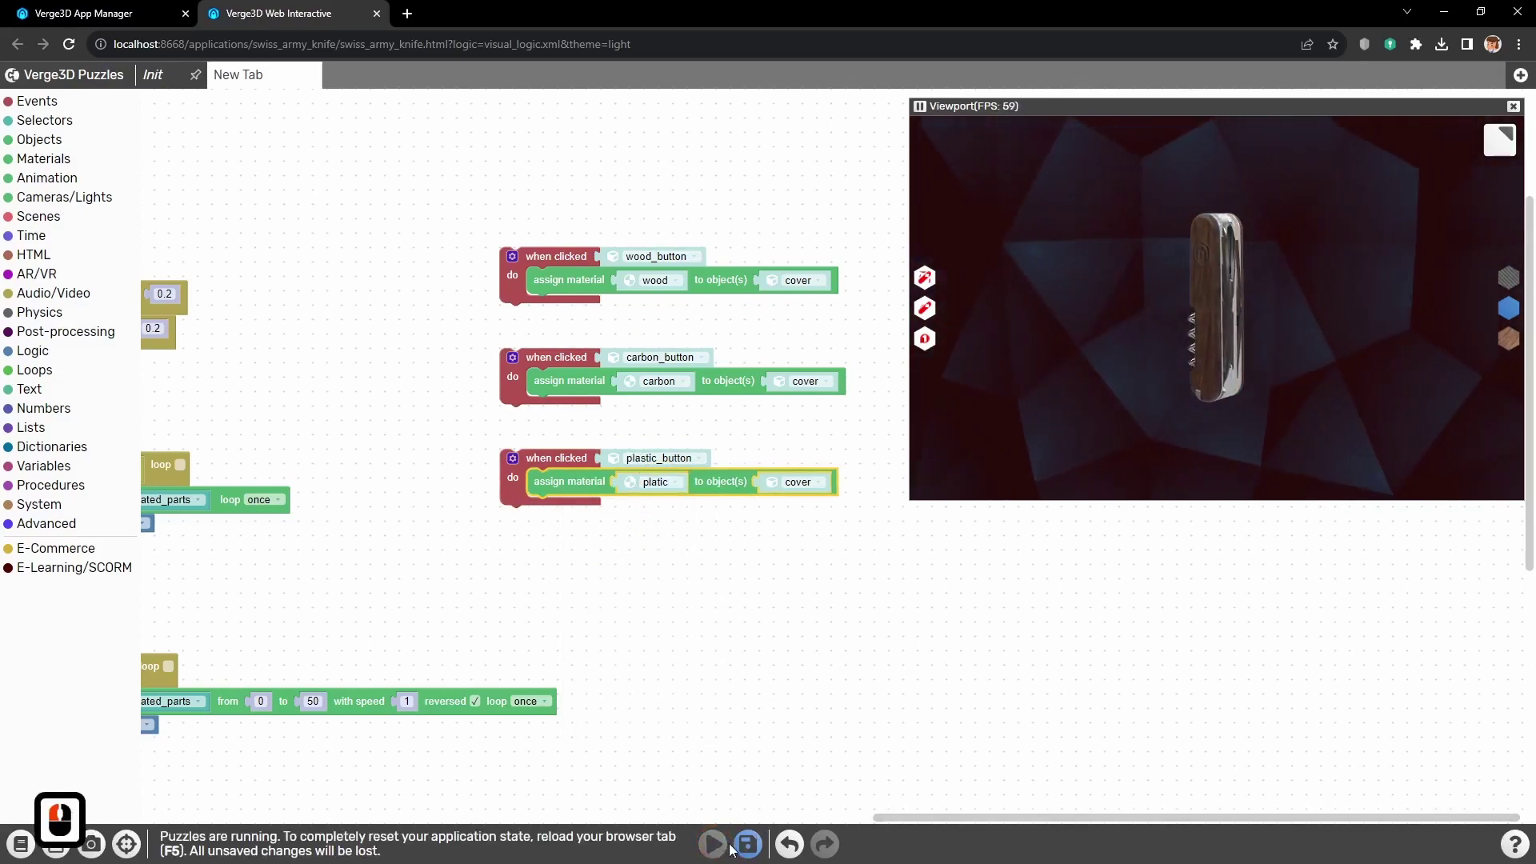
left_click(747, 844)
Launch the Swiss Army Knife app and switch the cover to carbon, wood, then blue plastic.
left_click(84, 13)
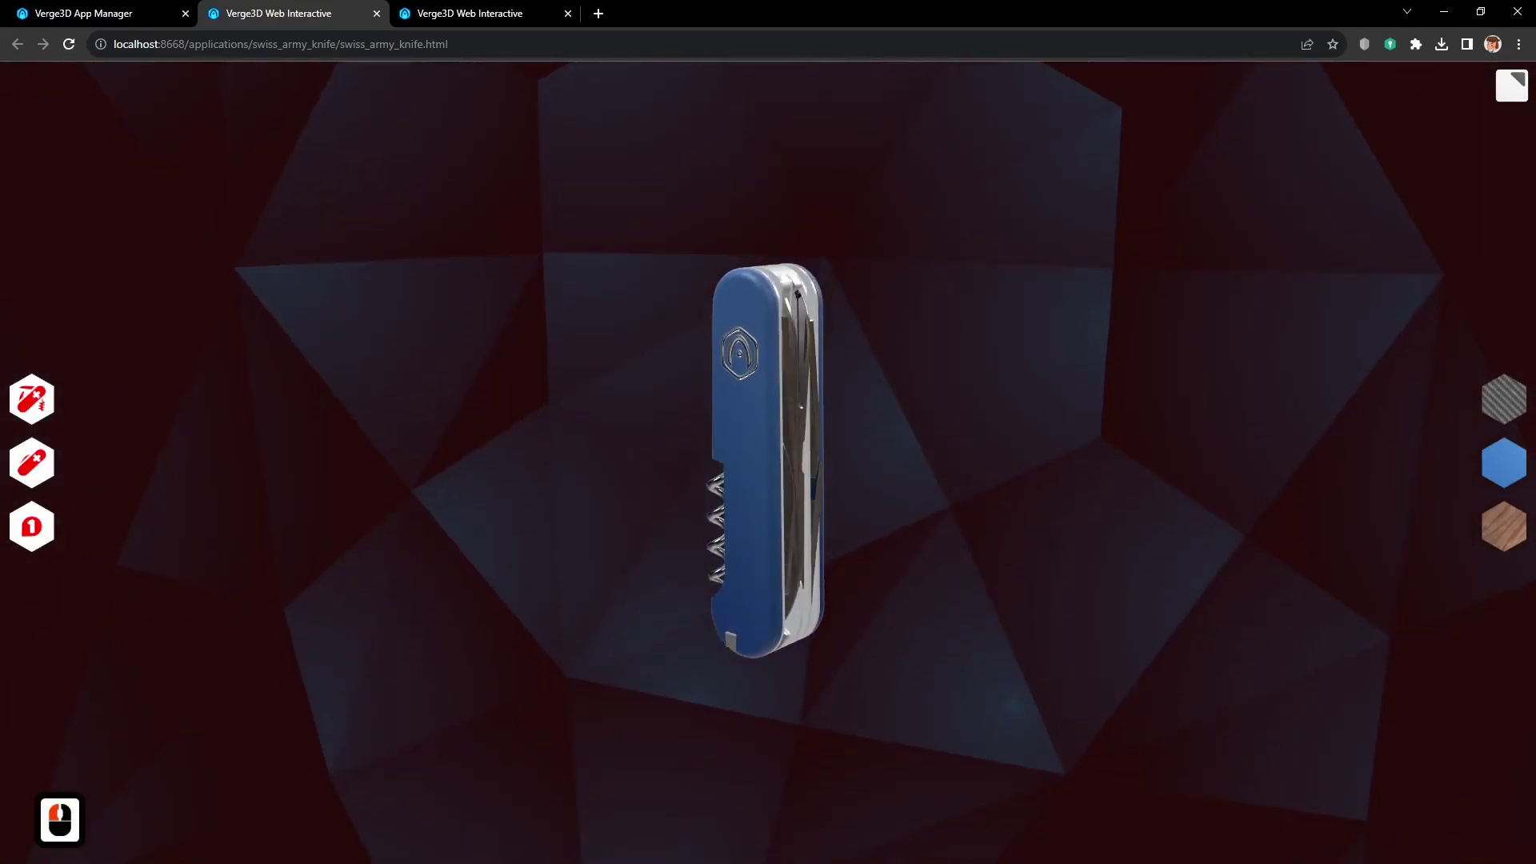
left_click(1499, 409)
left_click_drag(1148, 446, 1350, 449)
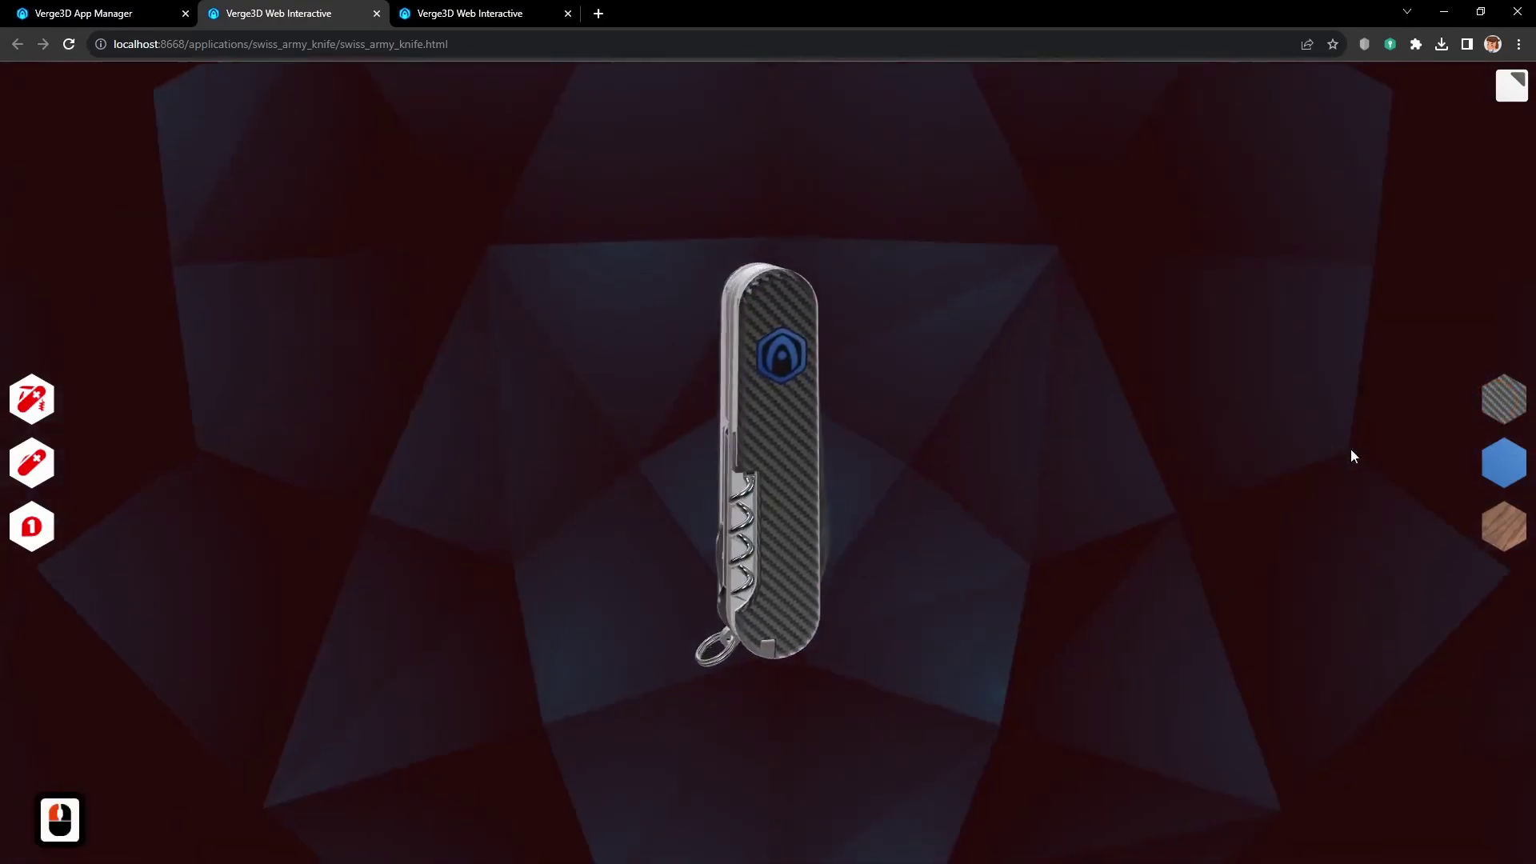
left_click(1502, 528)
left_click_drag(1394, 517, 1310, 488)
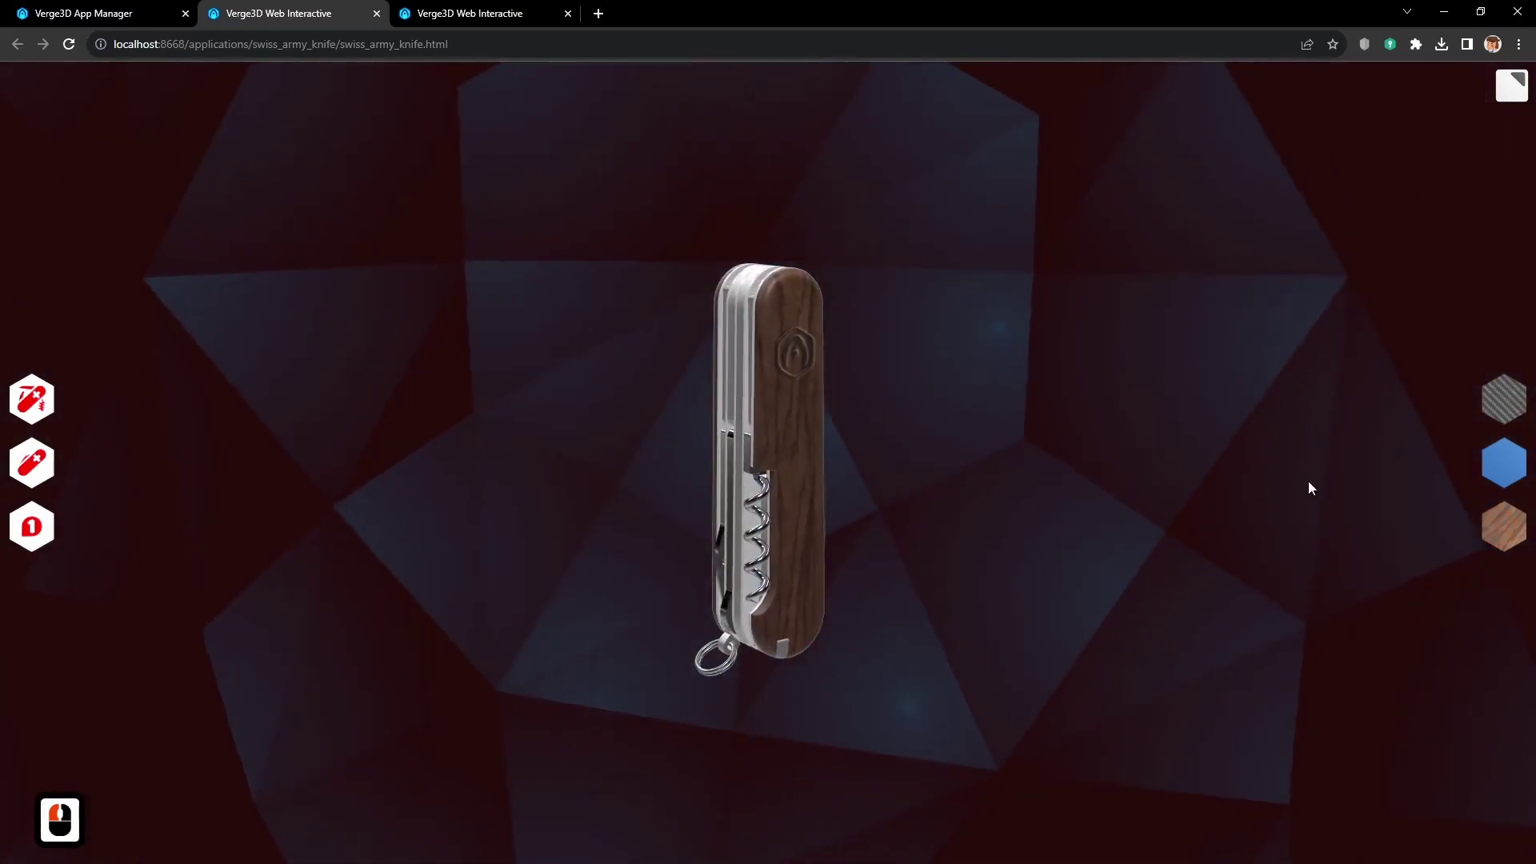
left_click(1502, 465)
left_click(1364, 475)
left_click_drag(1207, 507, 934, 510)
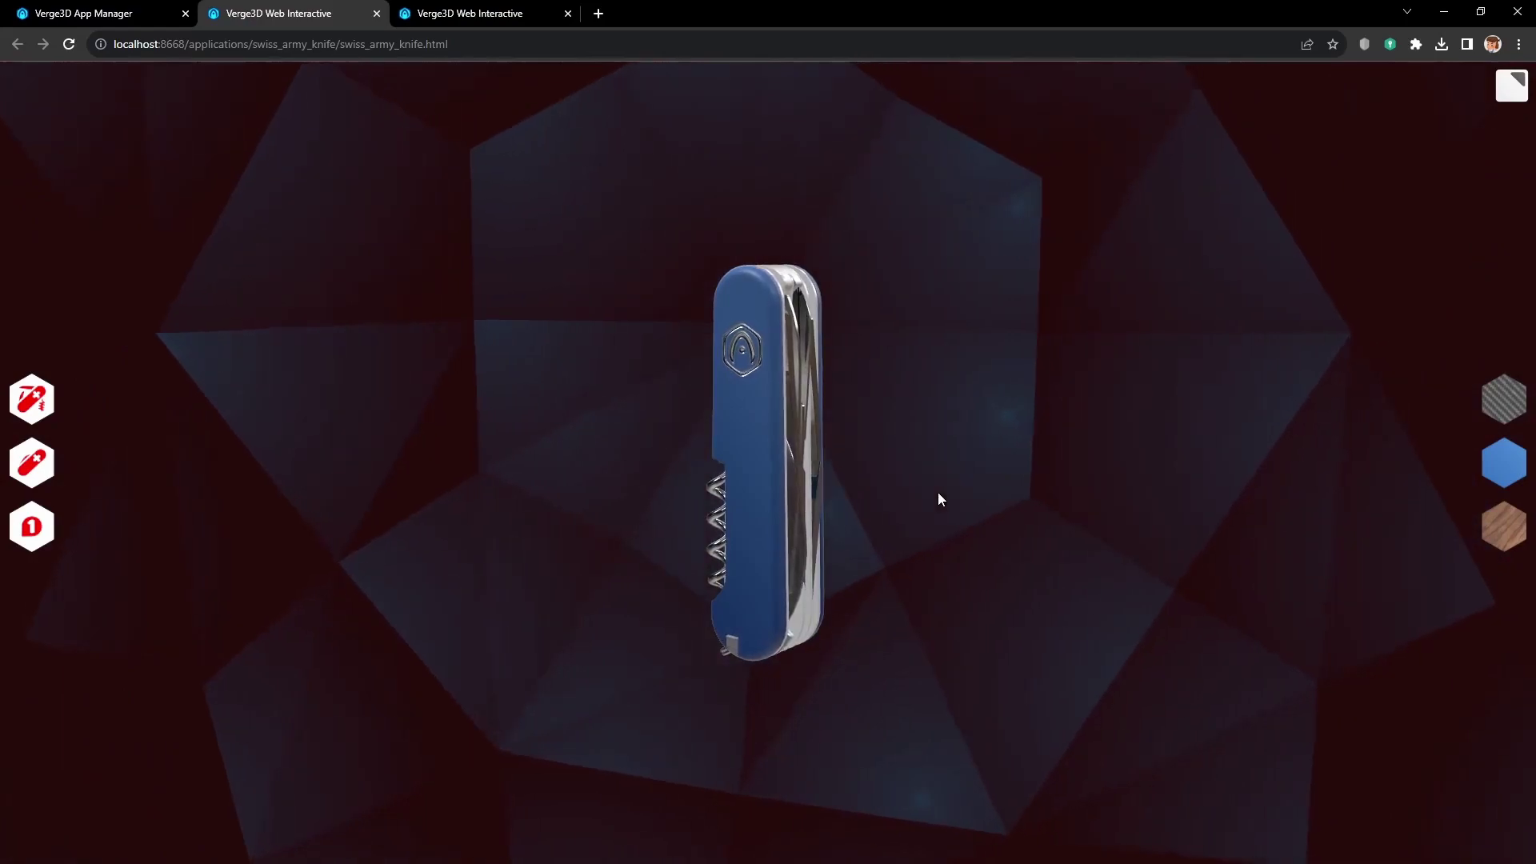